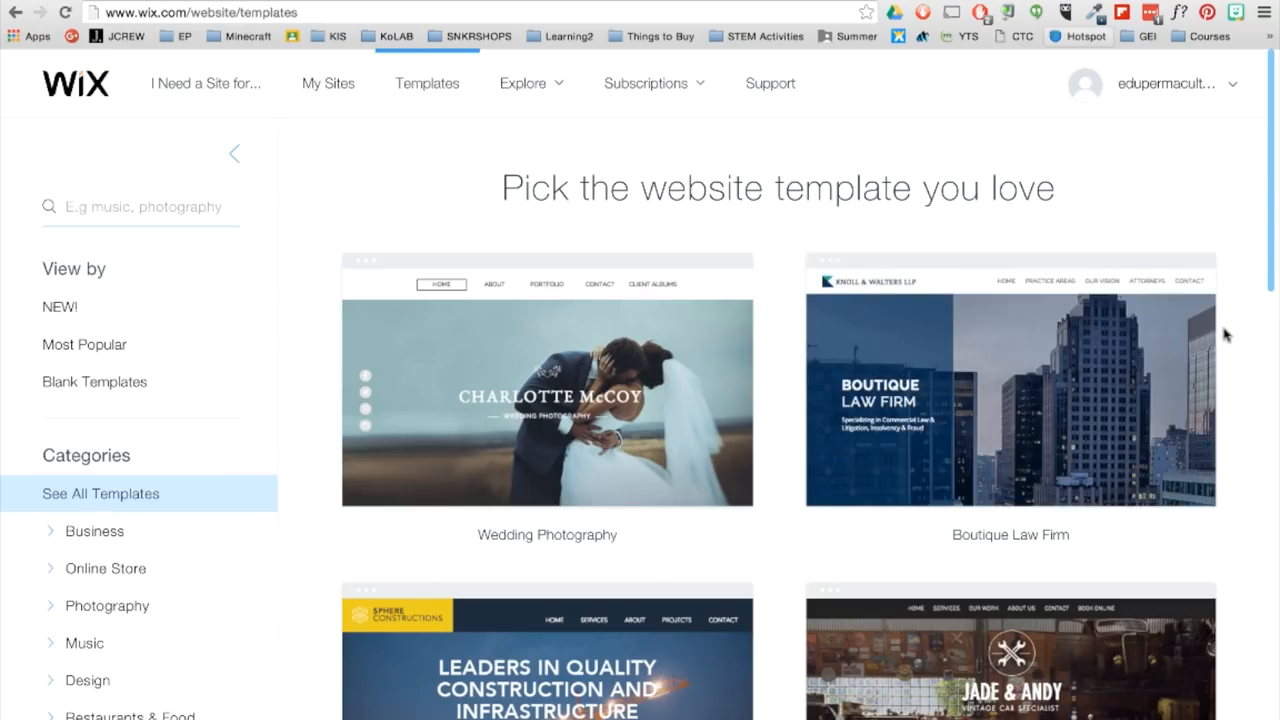
- Browse the website template gallery and open the Social Media Agency template's preview
{"action": "scroll", "coordinate": [1224, 335], "scroll_direction": "down", "scroll_amount": 15}
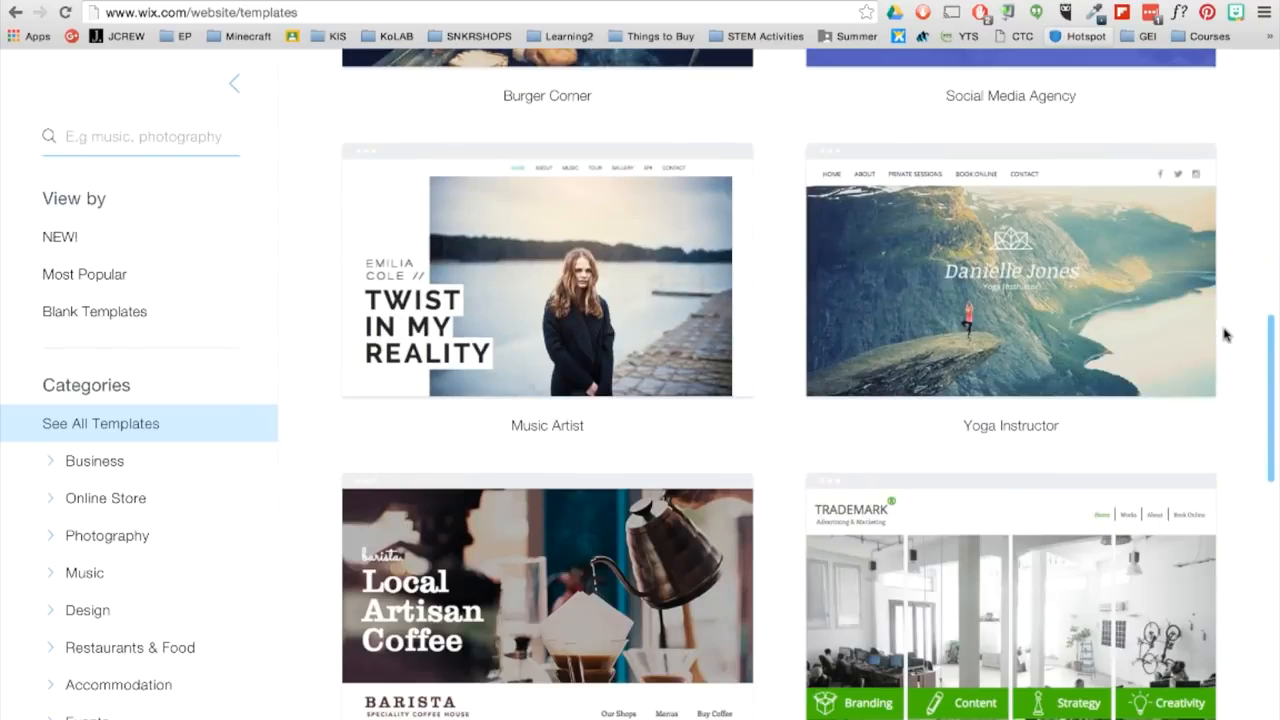
{"action": "scroll", "coordinate": [1224, 335], "scroll_direction": "down", "scroll_amount": 2}
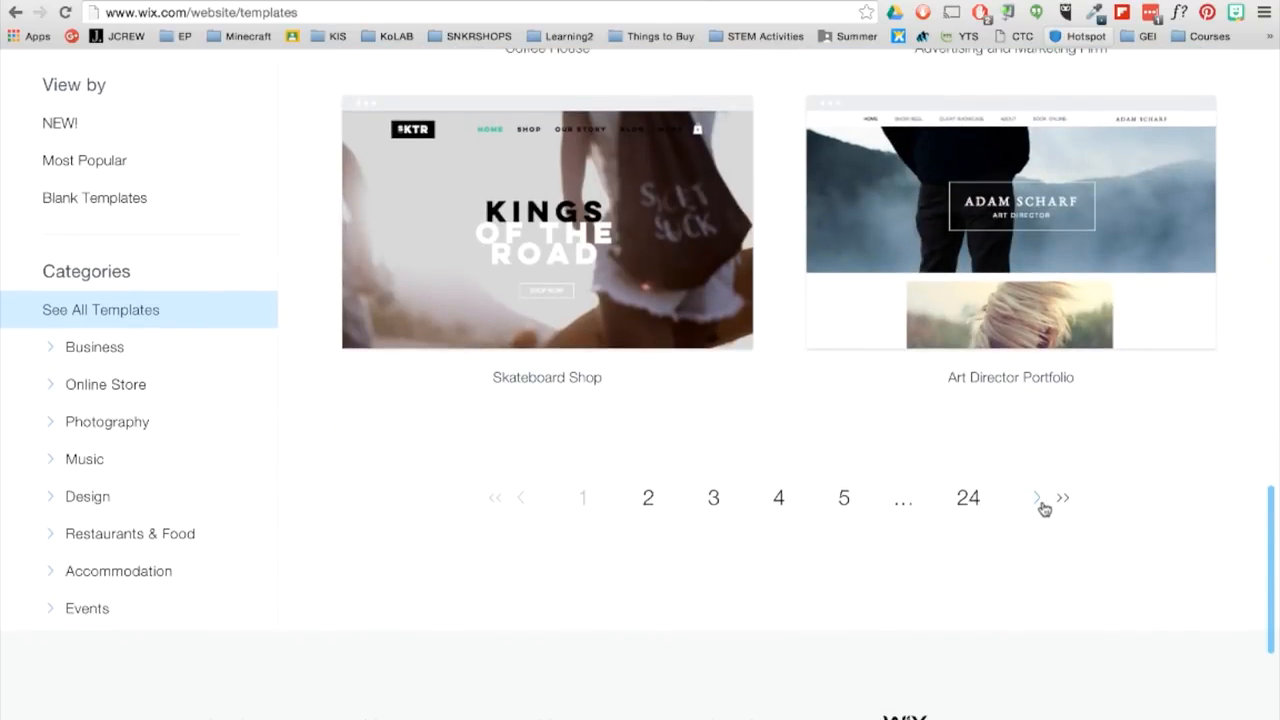
{"action": "scroll", "coordinate": [1040, 480], "scroll_direction": "up", "scroll_amount": 10}
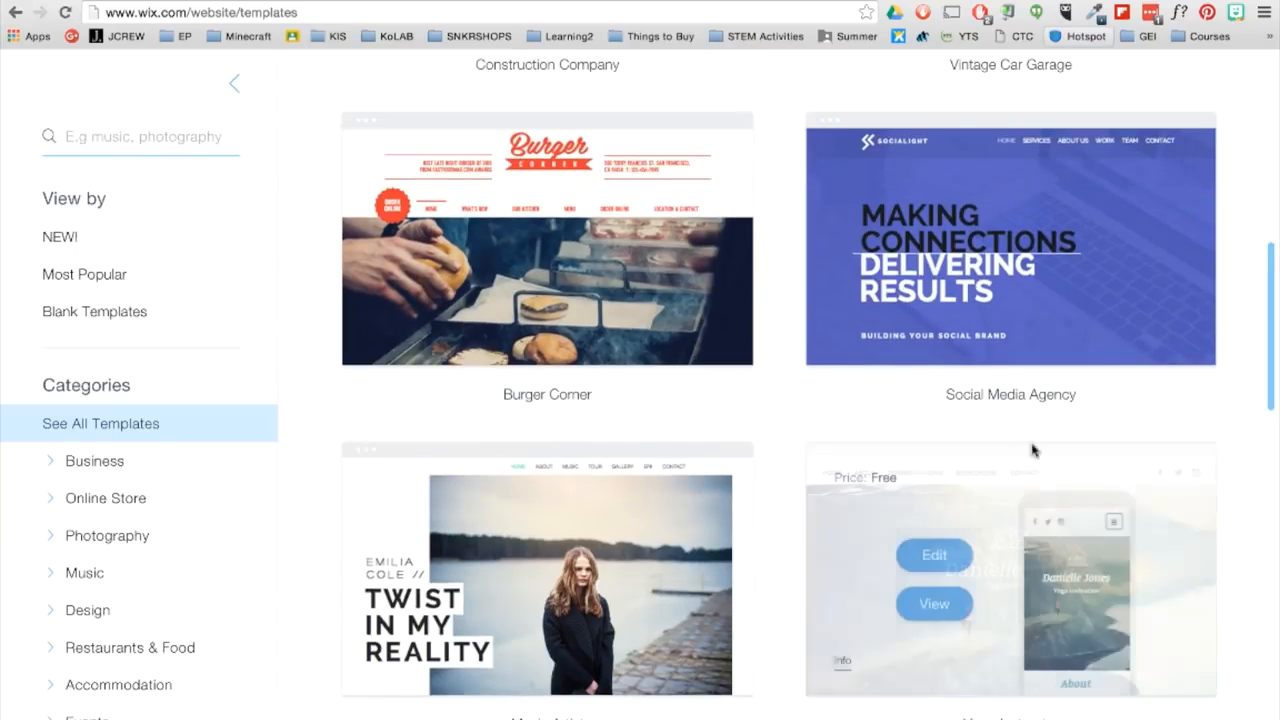
{"action": "left_click", "coordinate": [948, 276]}
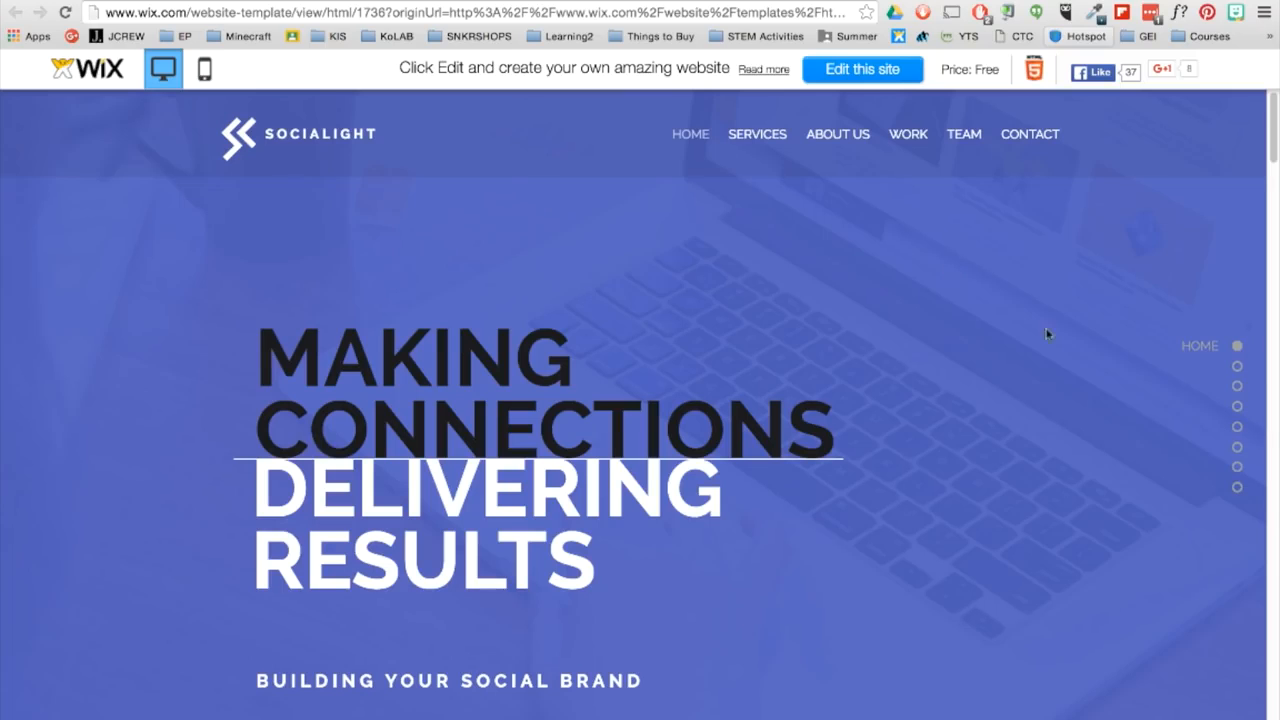
- Look through the template's Work and Contact sections, return to its Home section, and open the template for editing
{"action": "left_click", "coordinate": [1238, 408]}
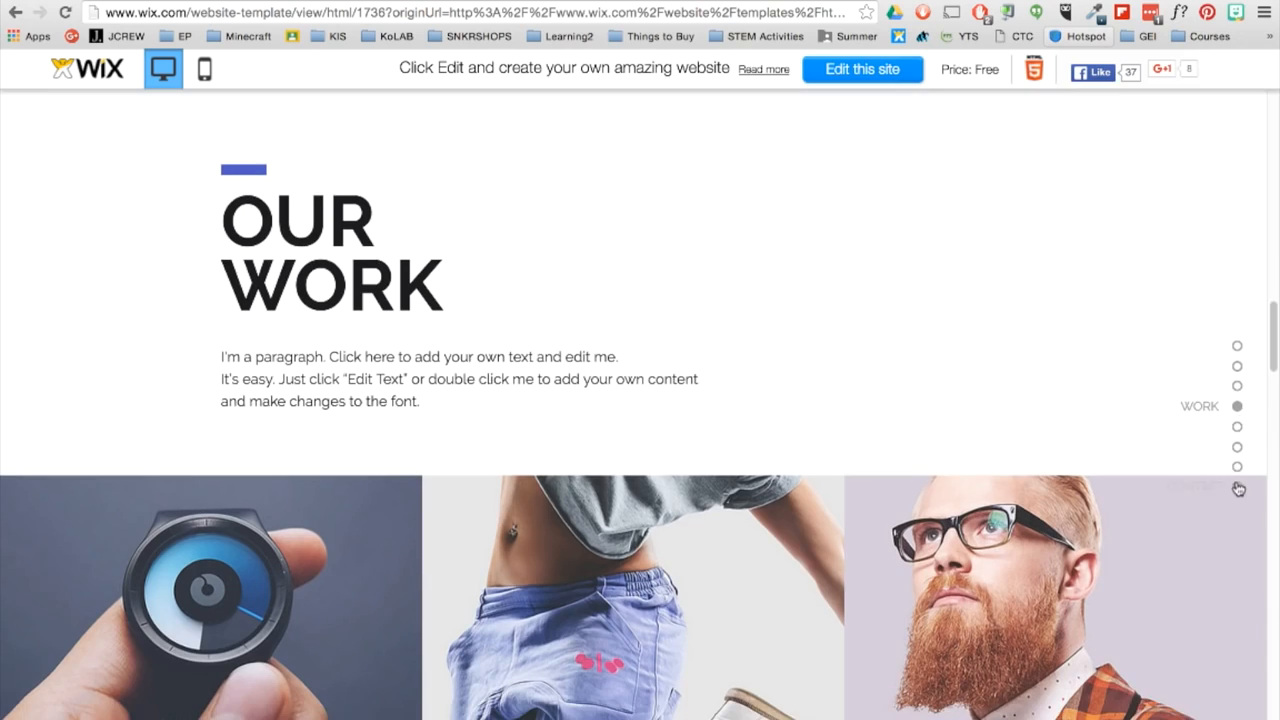
{"action": "left_click", "coordinate": [1238, 488]}
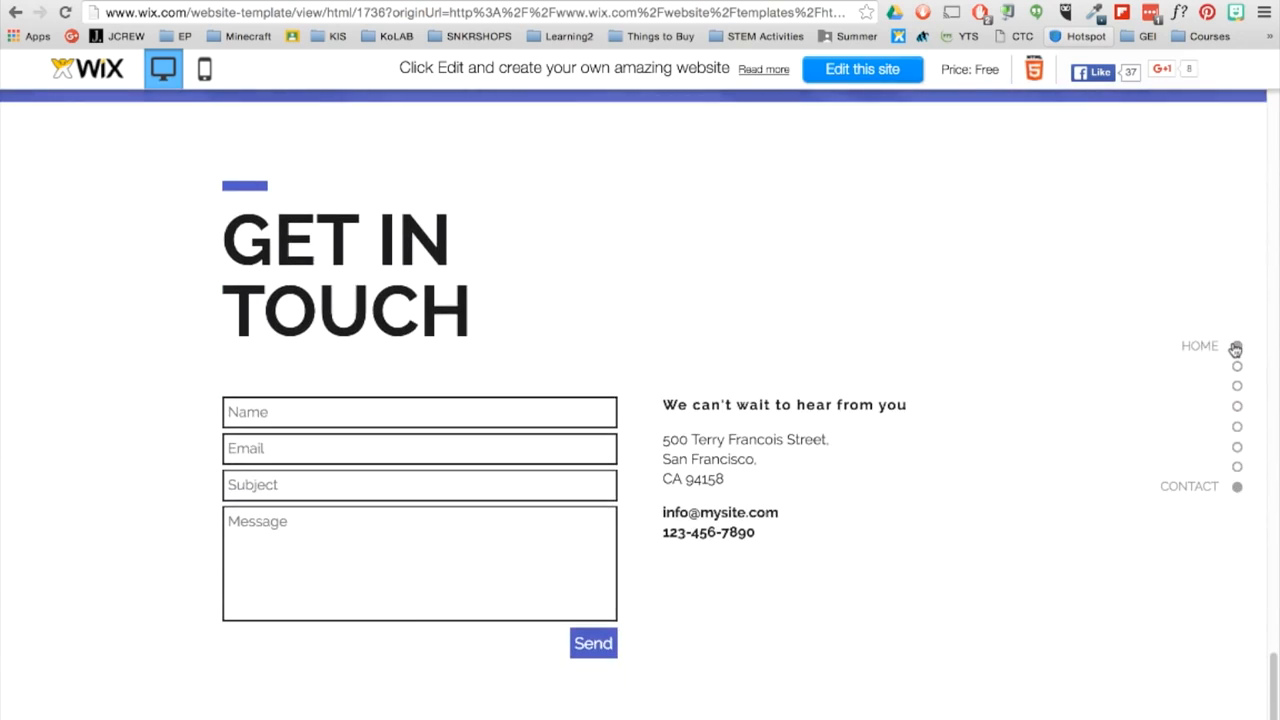
{"action": "left_click", "coordinate": [1237, 346]}
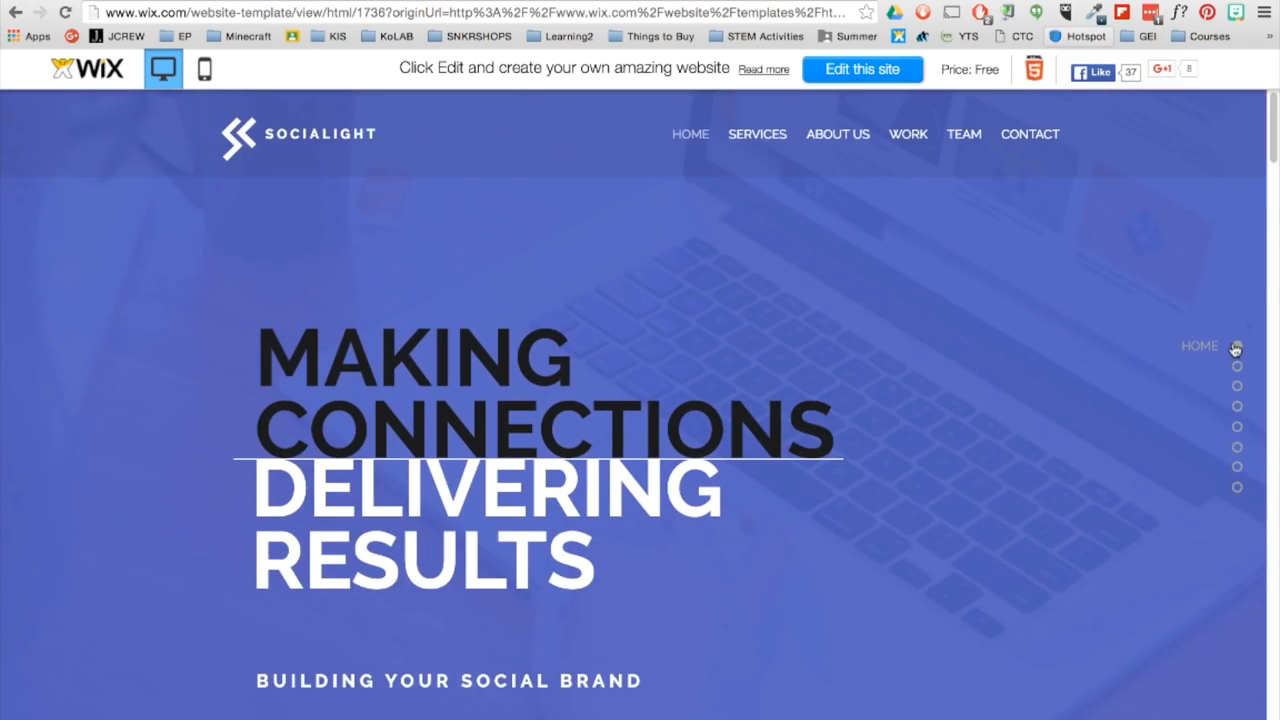
{"action": "left_click", "coordinate": [911, 73]}
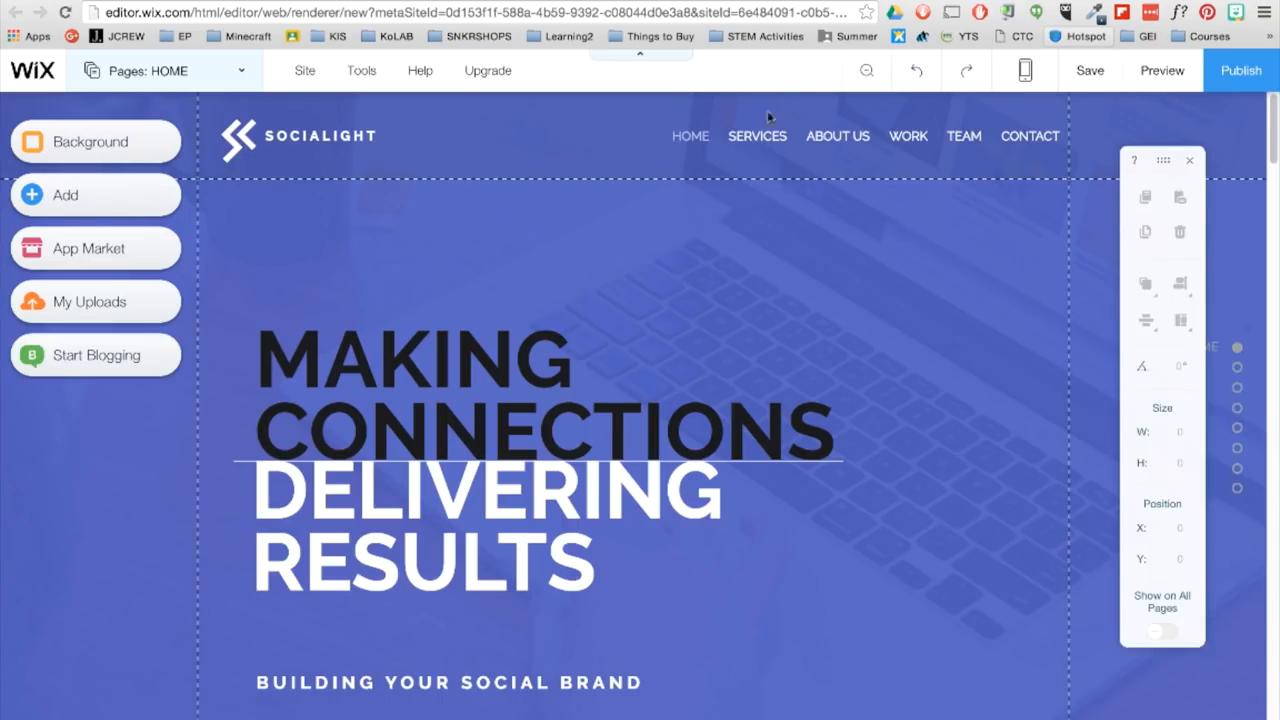
- Try moving the "MAKING CONNECTIONS" heading up and to the right, and undo the move
{"action": "left_click", "coordinate": [490, 379]}
{"action": "left_click_drag", "start_coordinate": [490, 379], "coordinate": [584, 339]}
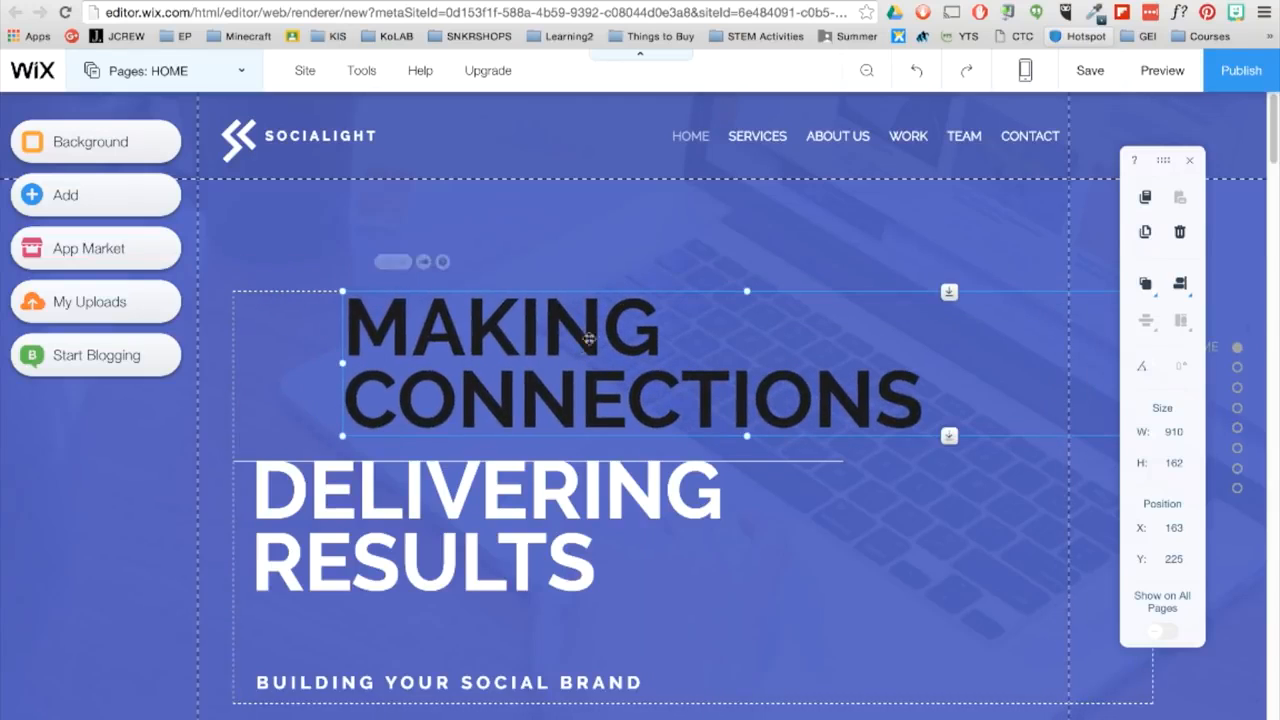
{"action": "left_click", "coordinate": [912, 77]}
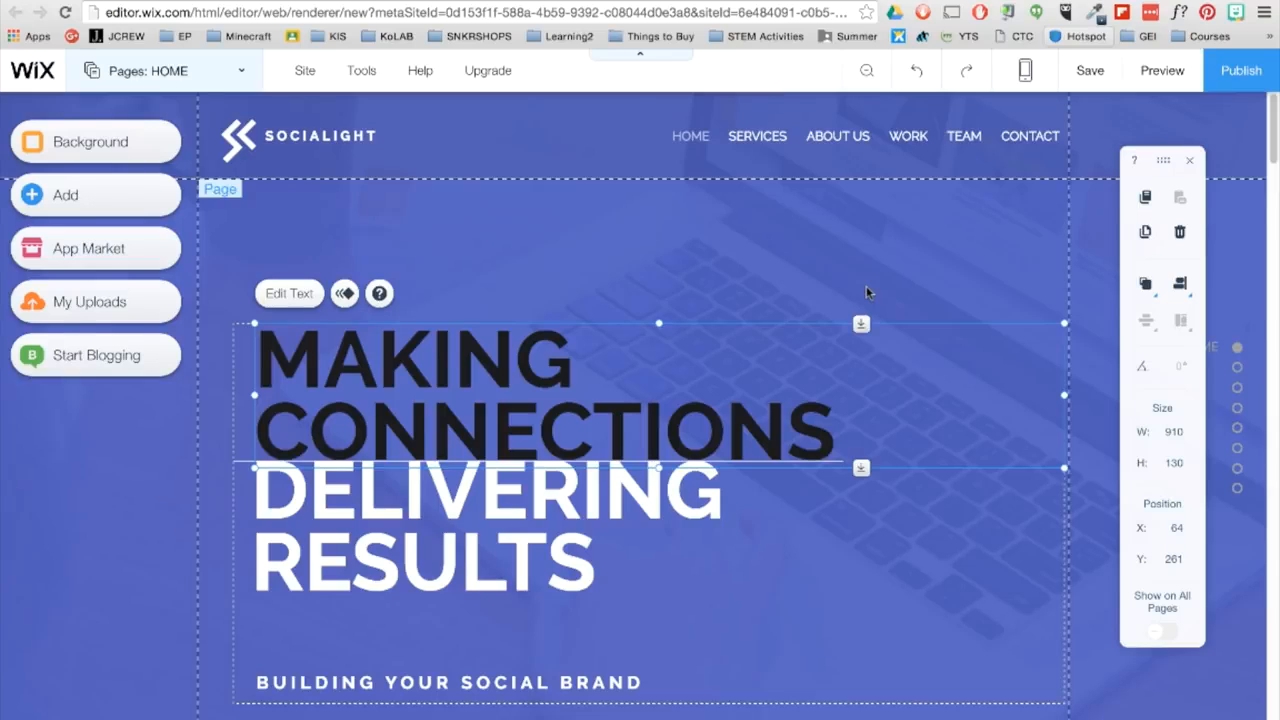
- Examine the home page's design options and the color choices for its background
{"action": "left_click", "coordinate": [551, 240]}
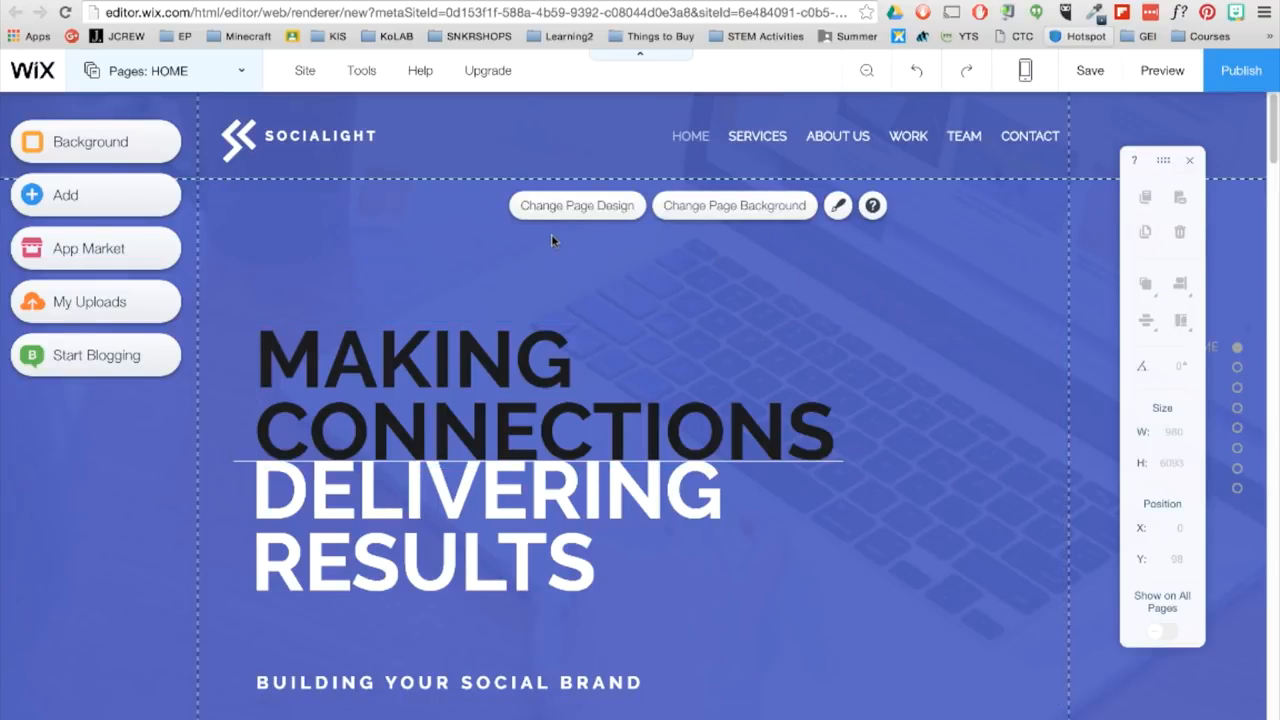
{"action": "left_click", "coordinate": [562, 210]}
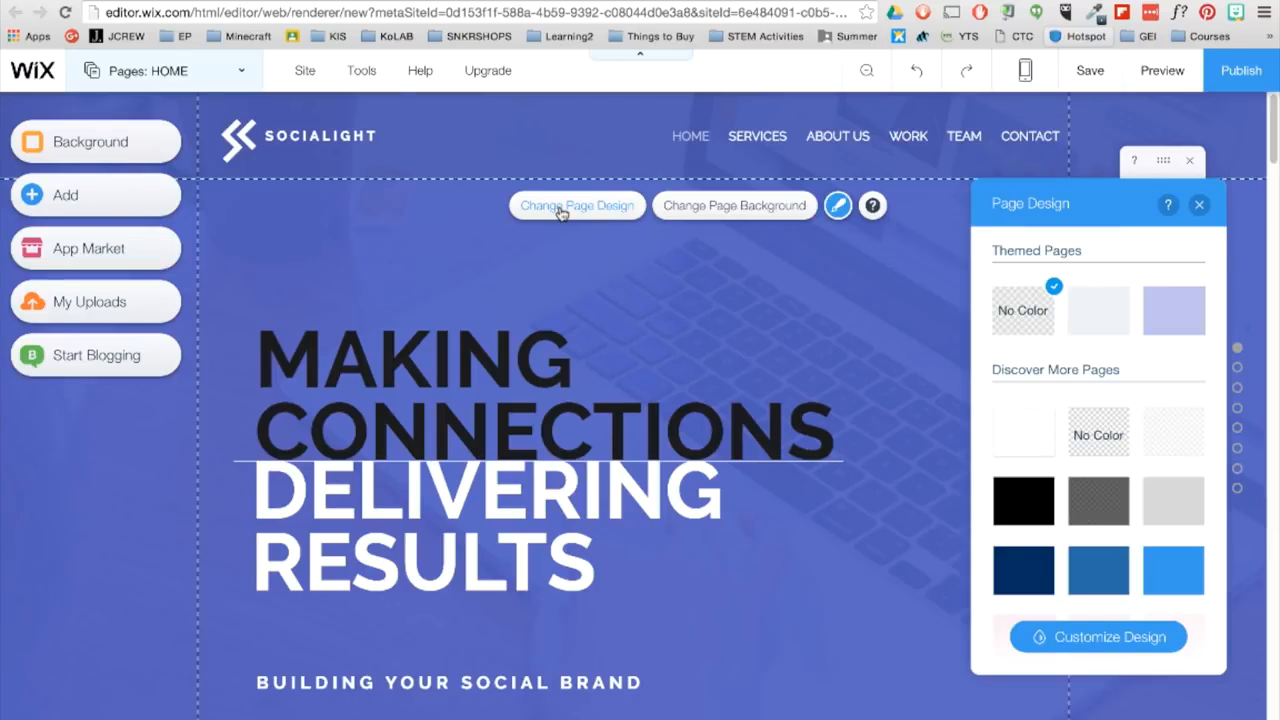
{"action": "left_click", "coordinate": [690, 212]}
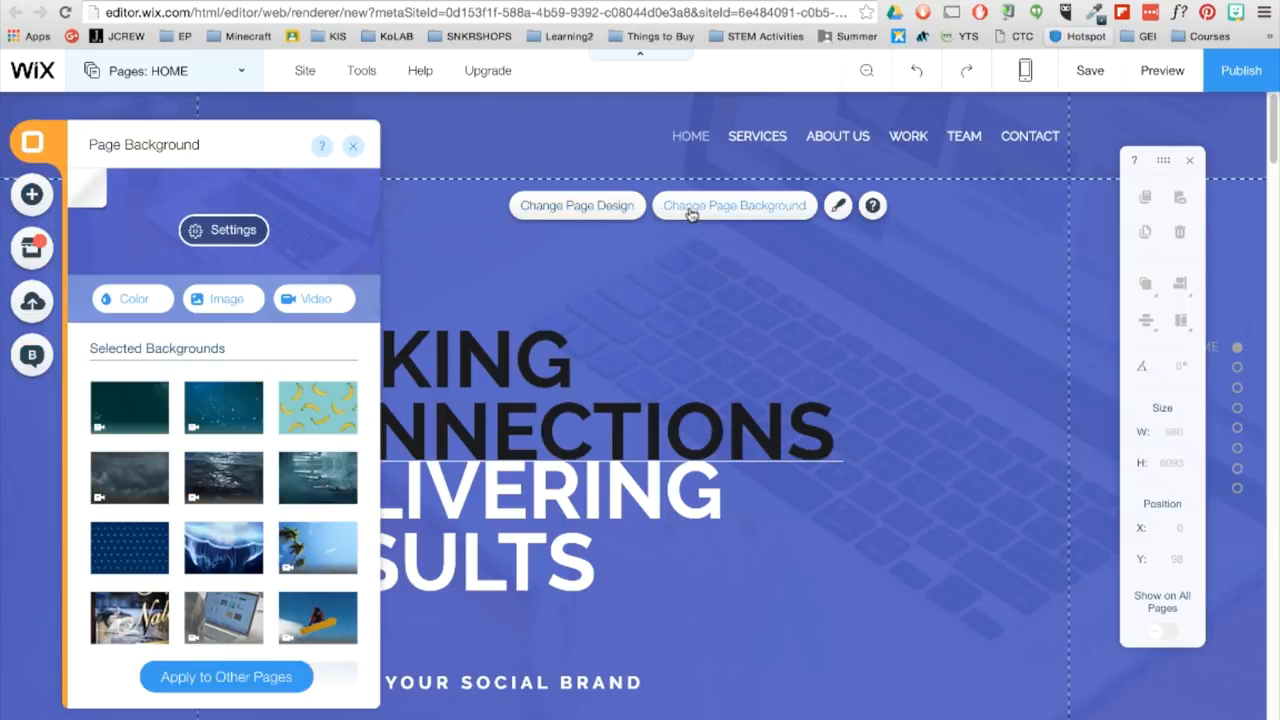
{"action": "left_click", "coordinate": [122, 298]}
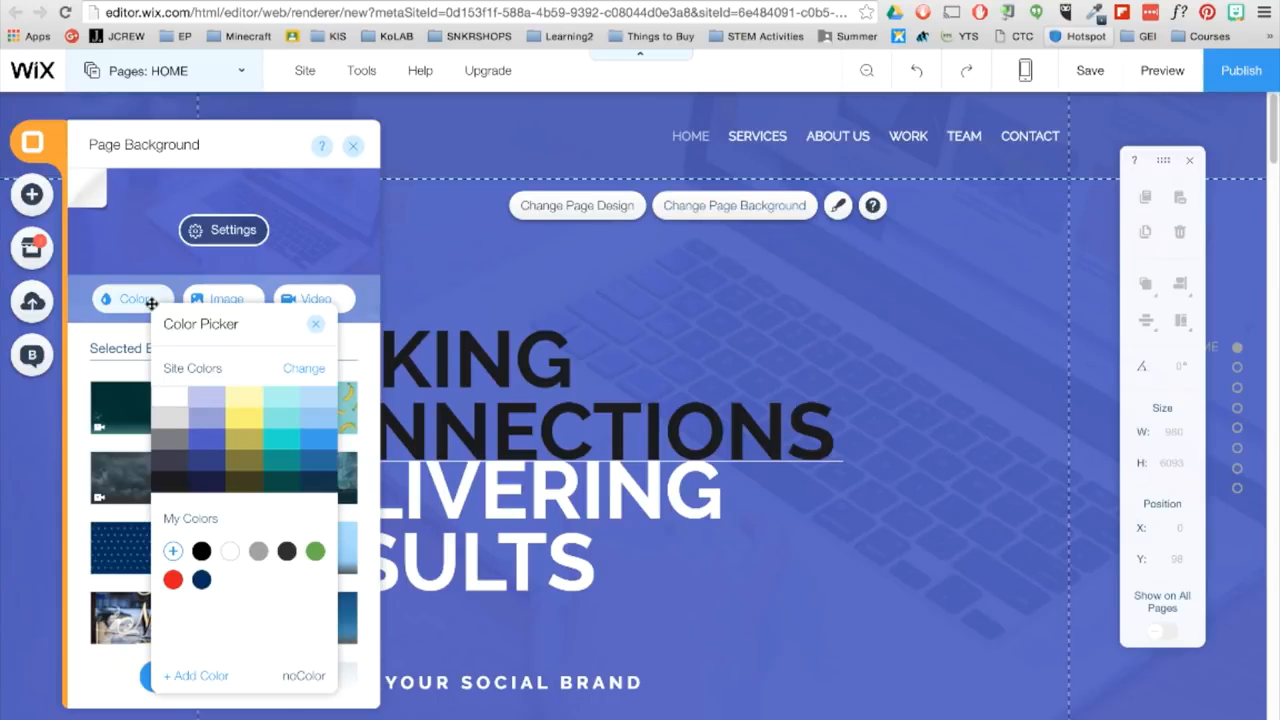
- Look through the free Wix and Bigstock image collections available for the page background
{"action": "left_click", "coordinate": [248, 298]}
{"action": "left_click", "coordinate": [248, 300]}
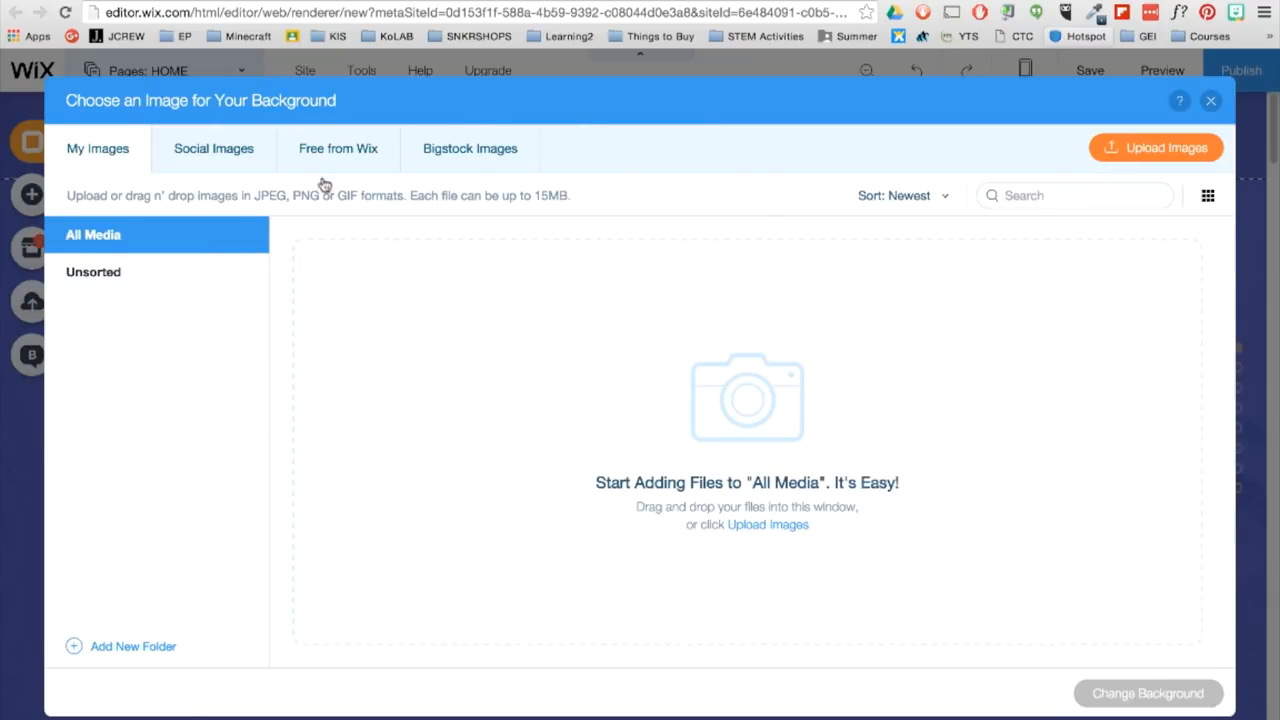
{"action": "left_click", "coordinate": [380, 157]}
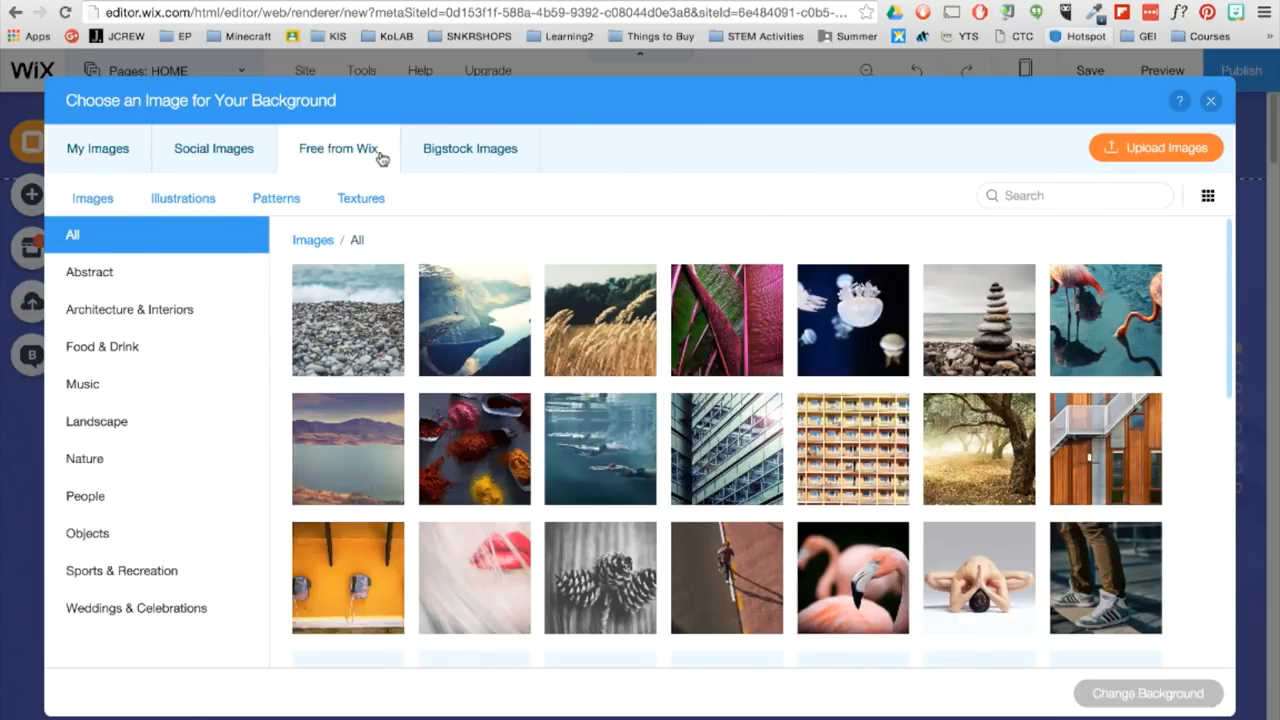
{"action": "left_click", "coordinate": [465, 152]}
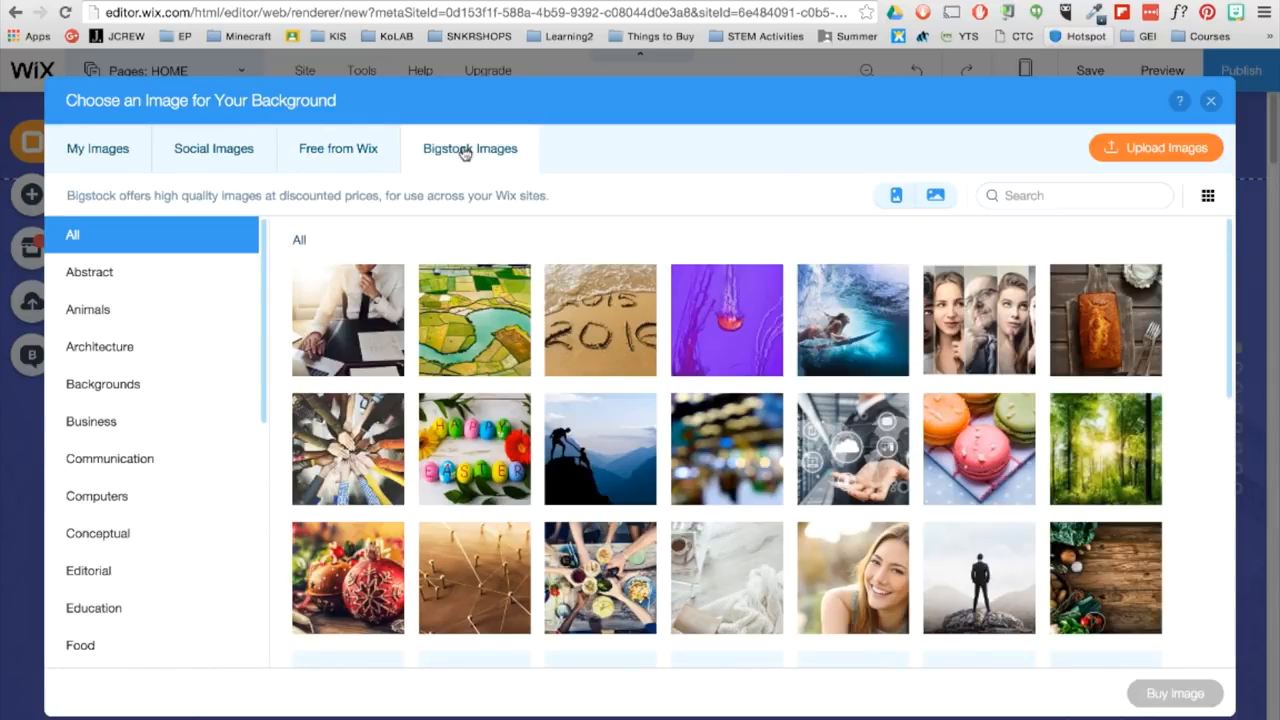
{"action": "left_click", "coordinate": [1211, 101]}
- Upload "Wix Background - Students working 2.mp4" from Documents and apply it as the home page's video background
{"action": "left_click", "coordinate": [315, 298]}
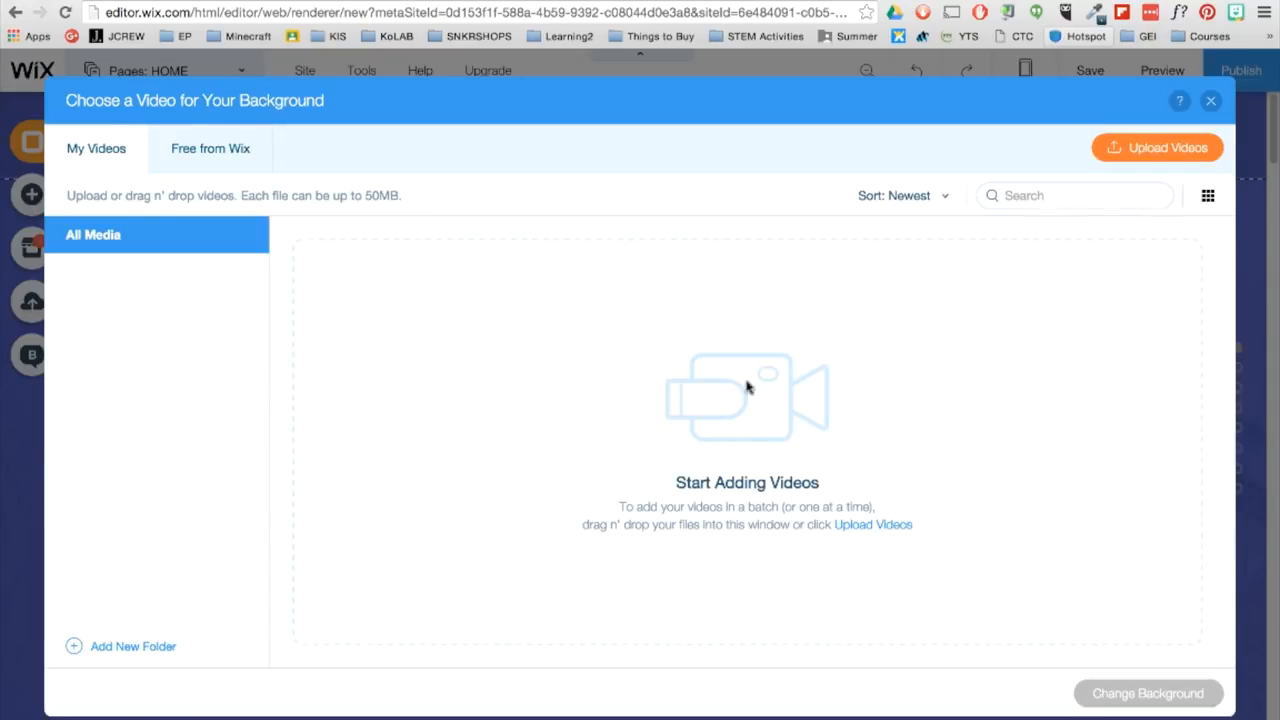
{"action": "left_click", "coordinate": [1212, 150]}
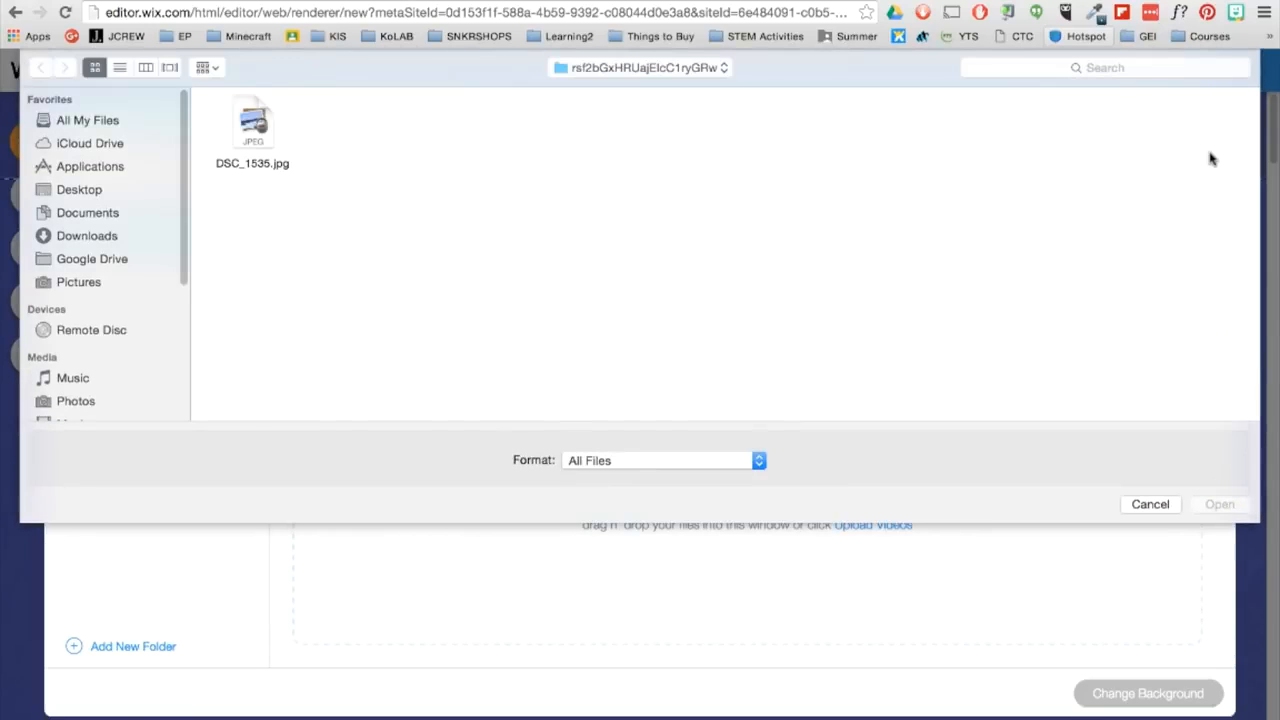
{"action": "left_click", "coordinate": [90, 213]}
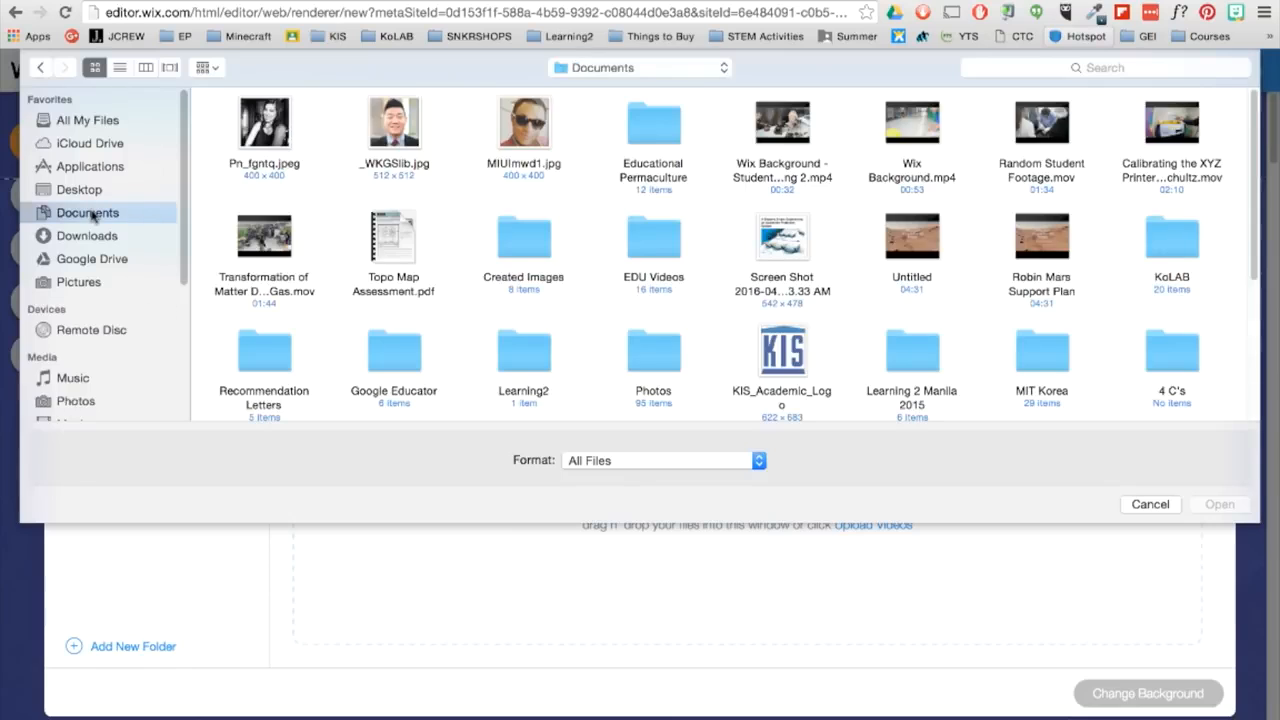
{"action": "left_click", "coordinate": [757, 178]}
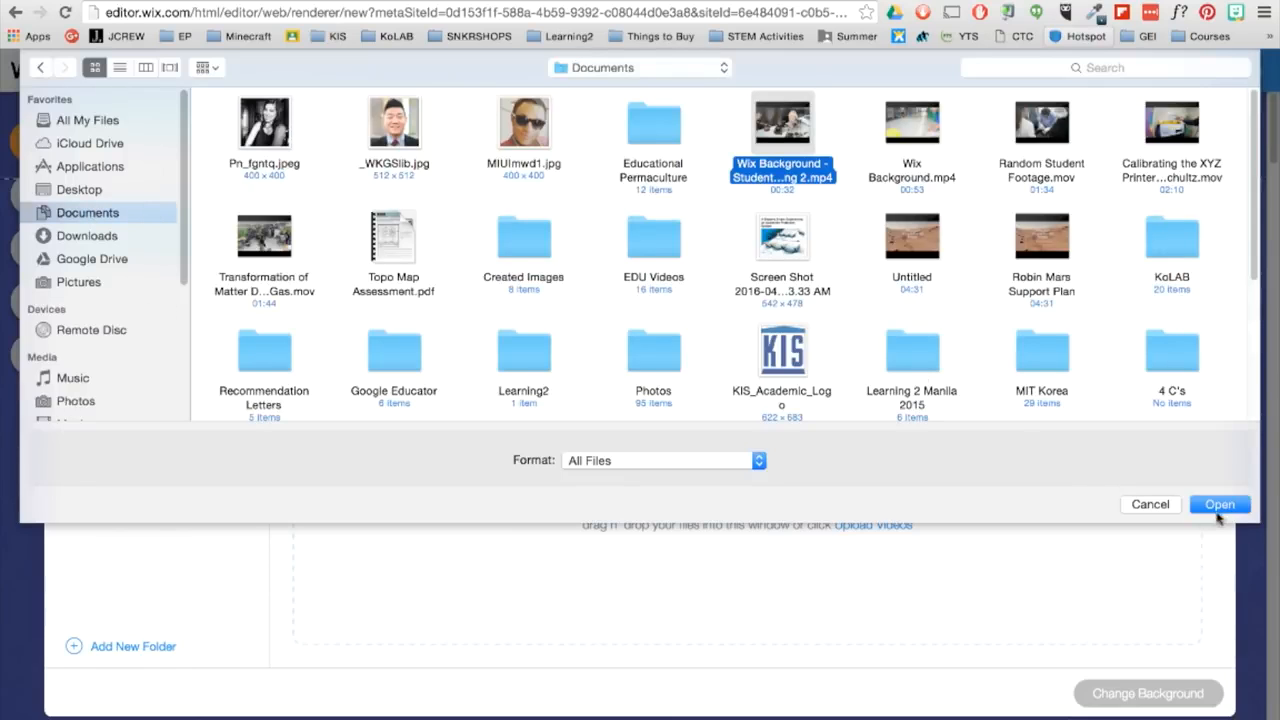
{"action": "left_click", "coordinate": [1220, 504]}
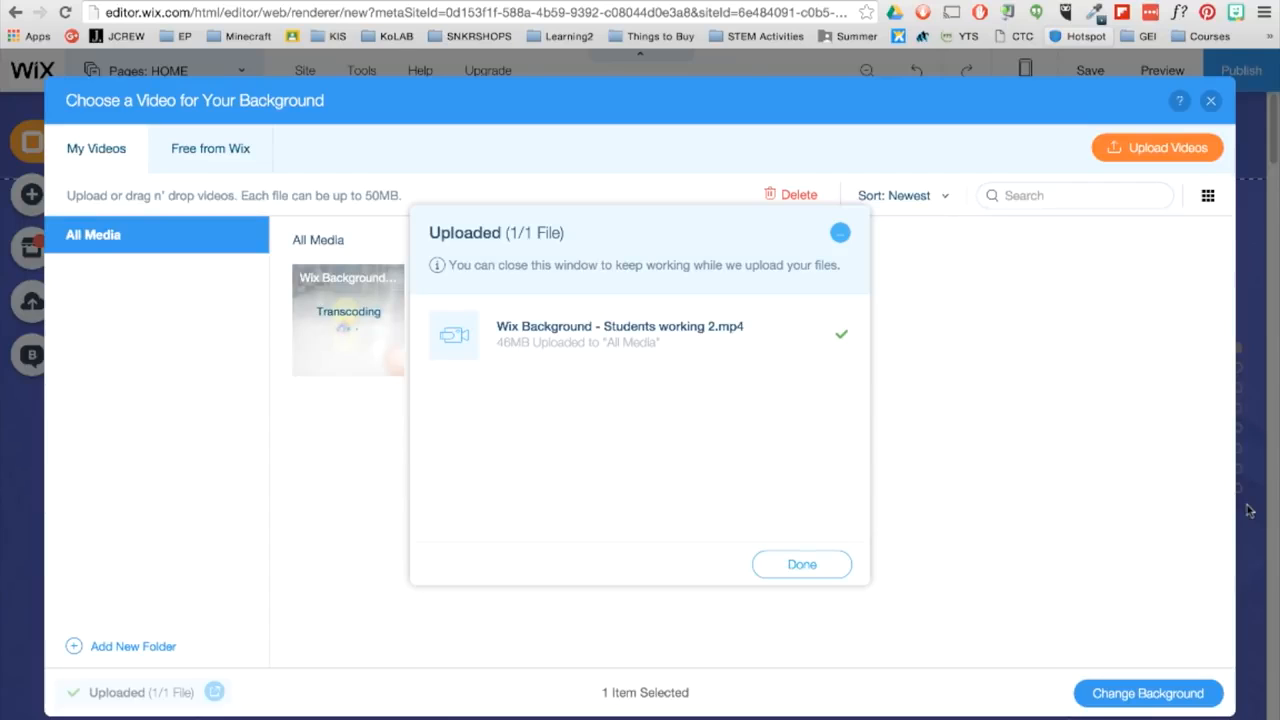
{"action": "left_click", "coordinate": [772, 566]}
{"action": "left_click", "coordinate": [1213, 699]}
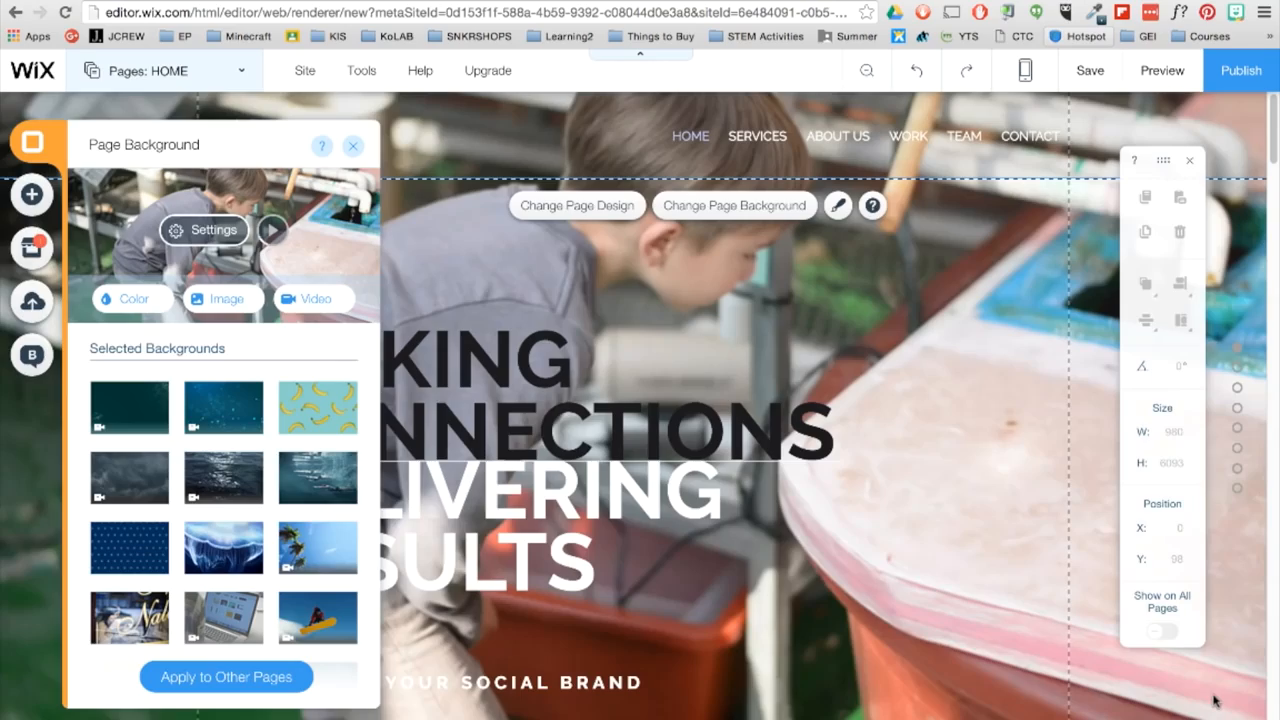
- Preview the site with its video background, return to the editor, and check the page background options
{"action": "left_click", "coordinate": [1192, 88]}
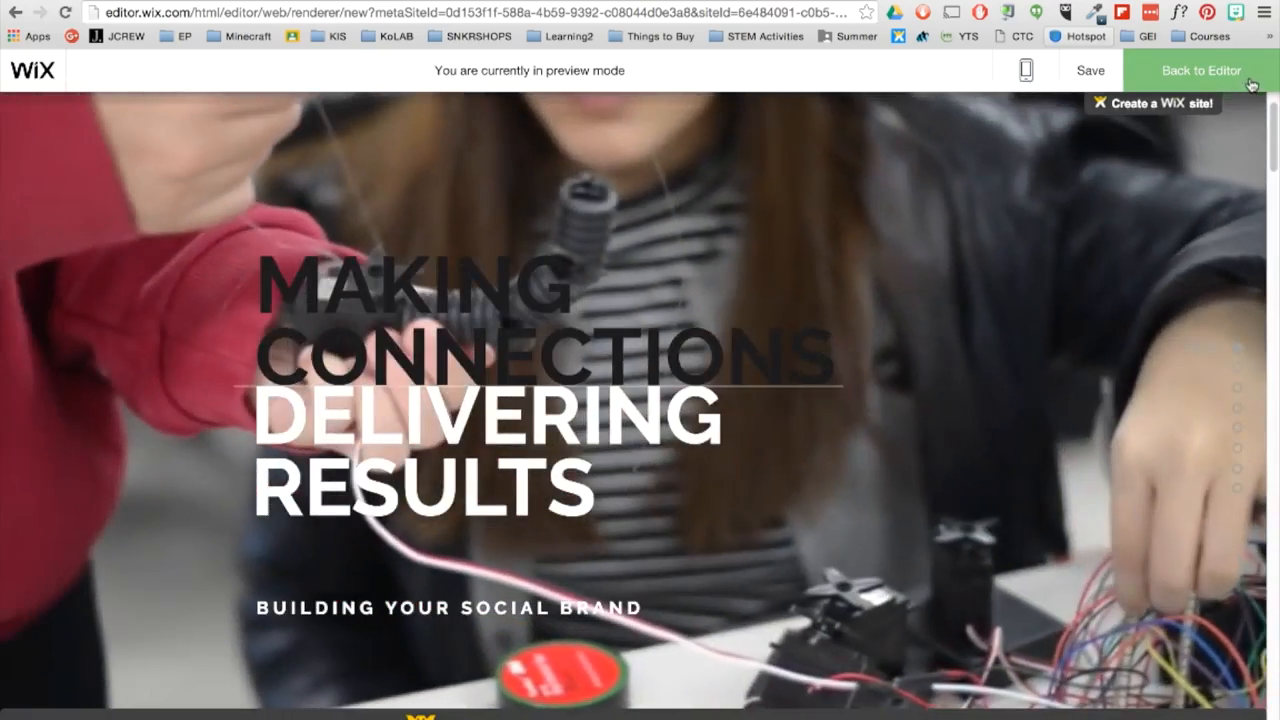
{"action": "left_click", "coordinate": [1250, 85]}
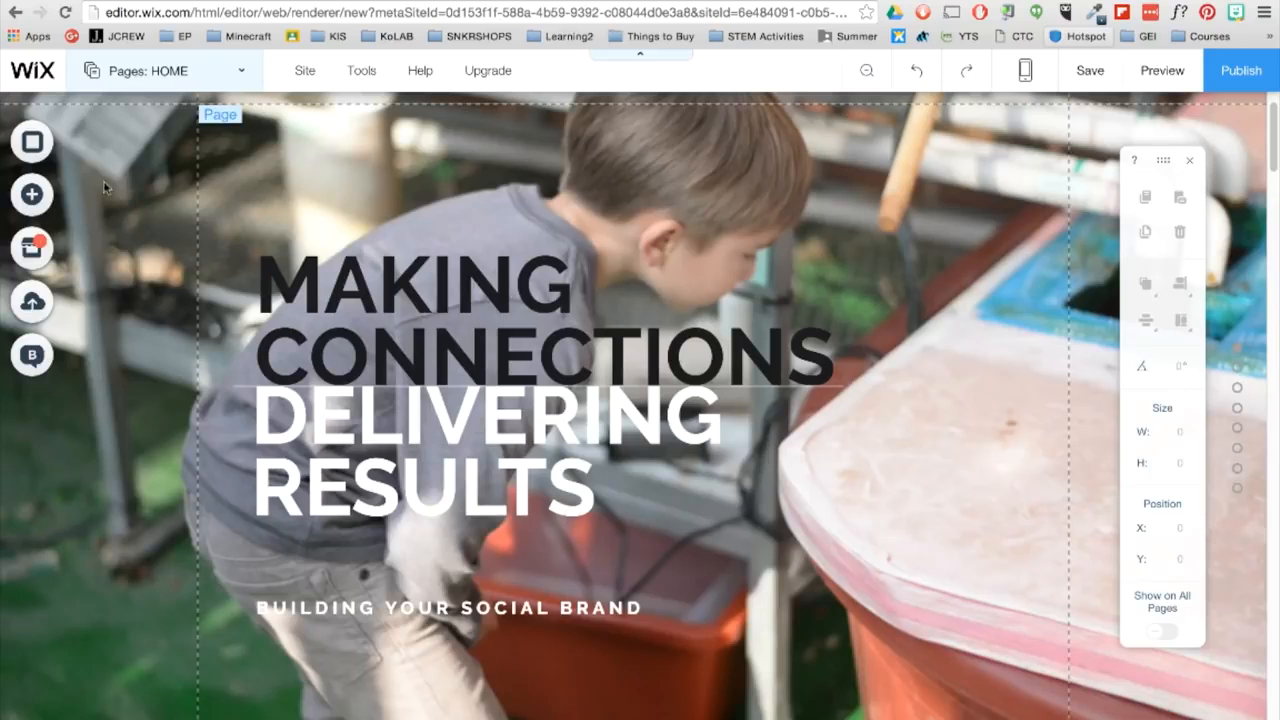
{"action": "left_click", "coordinate": [48, 145]}
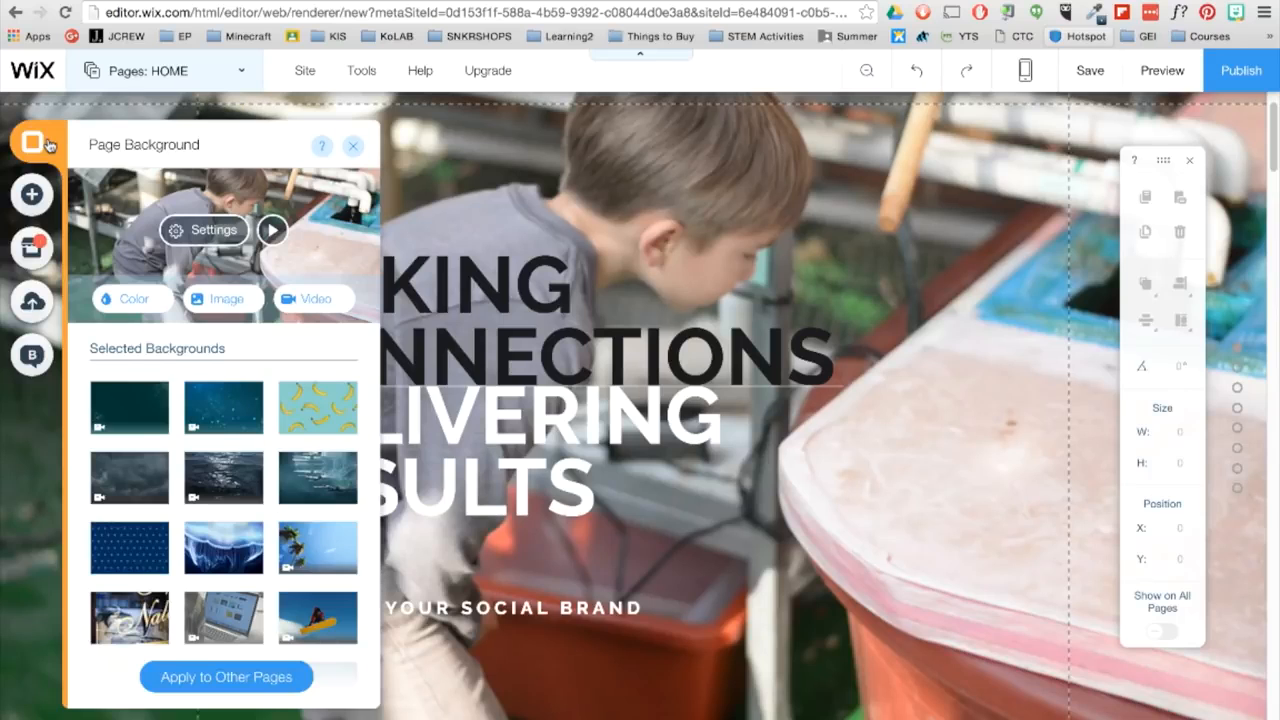
{"action": "left_click", "coordinate": [352, 146]}
- Ungroup the home page's title elements and replace the "MAKING CONNECTIONS" heading text with "EDUCATIONAL"
{"action": "left_click", "coordinate": [300, 280]}
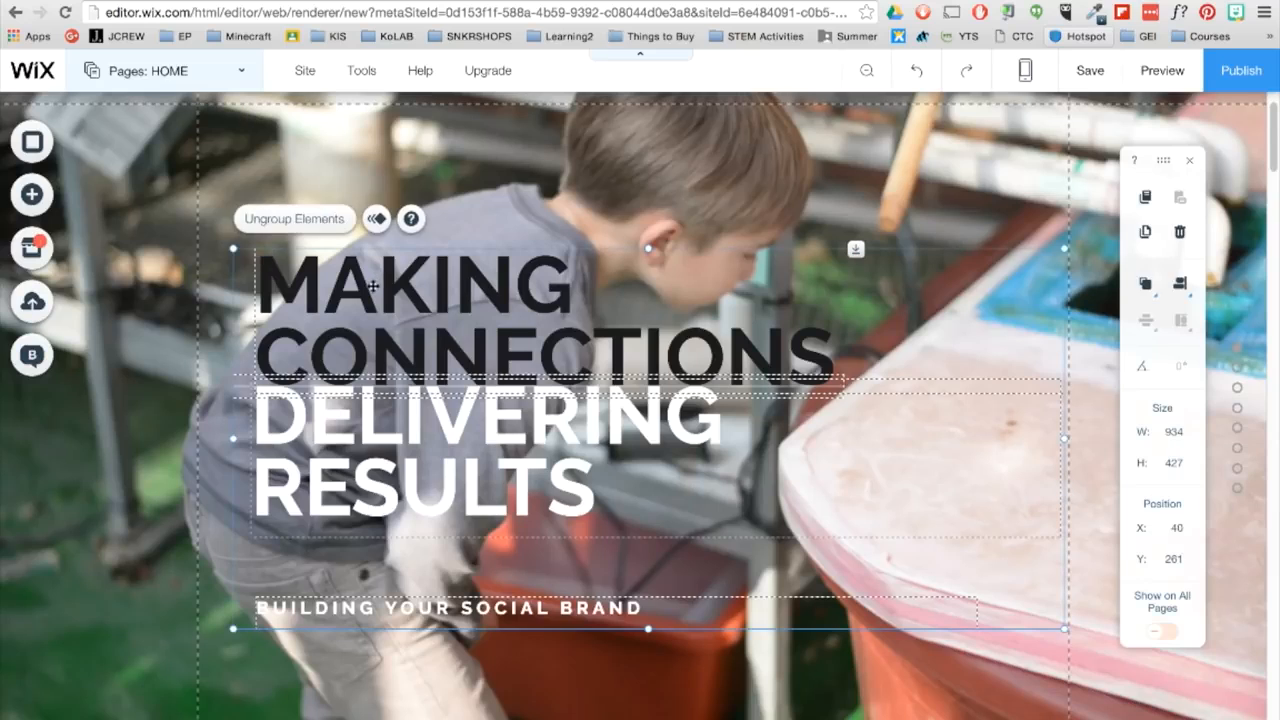
{"action": "left_click", "coordinate": [327, 227]}
{"action": "left_click", "coordinate": [478, 219]}
{"action": "double_click", "coordinate": [451, 325]}
{"action": "key", "text": "ctrl+a"}
{"action": "type", "text": "E"}
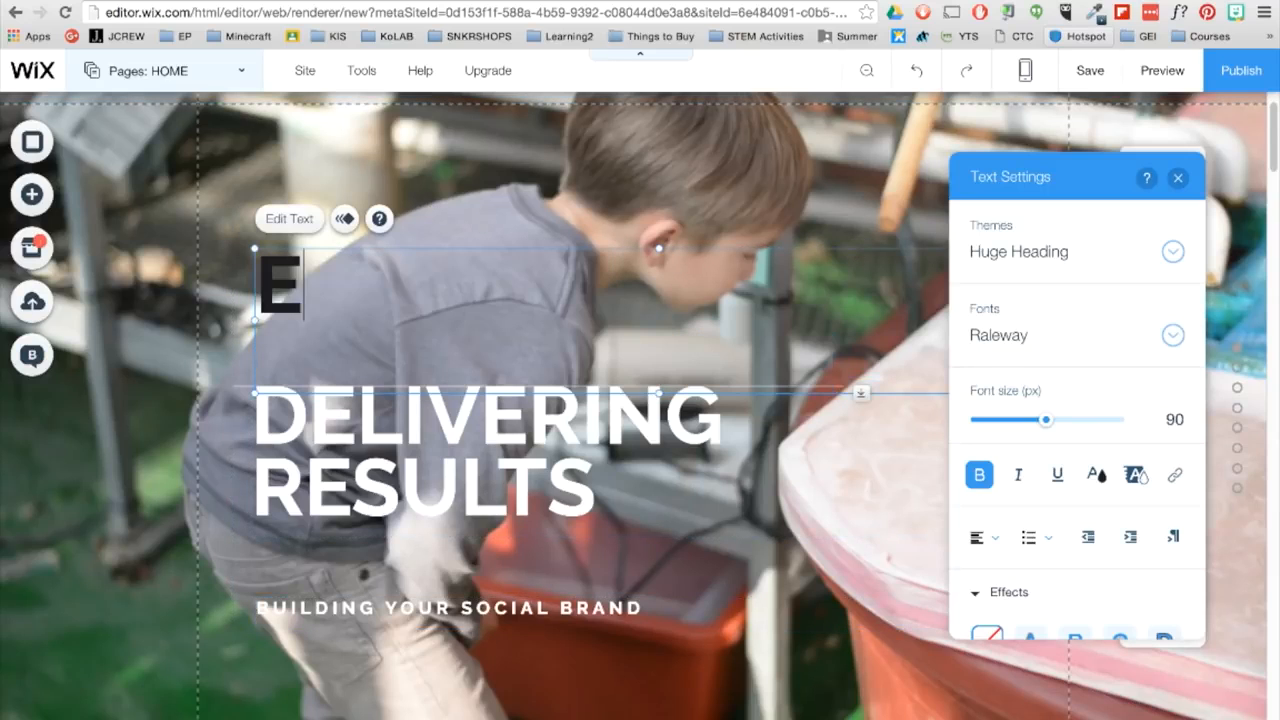
{"action": "type", "text": "DUCATIONAL"}
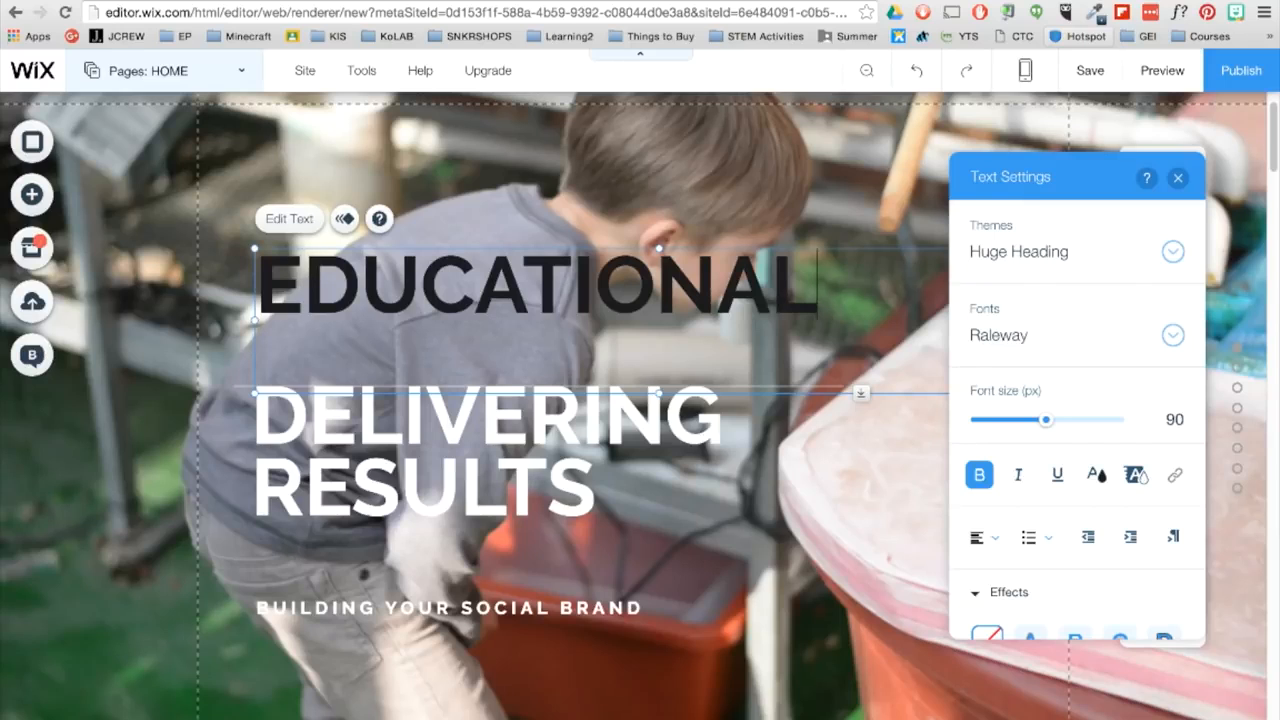
- Reduce the "EDUCATIONAL" heading's font size, shrink its text box, and place it just above the white line
{"action": "key", "text": "ctrl+a"}
{"action": "left_click", "coordinate": [1173, 335]}
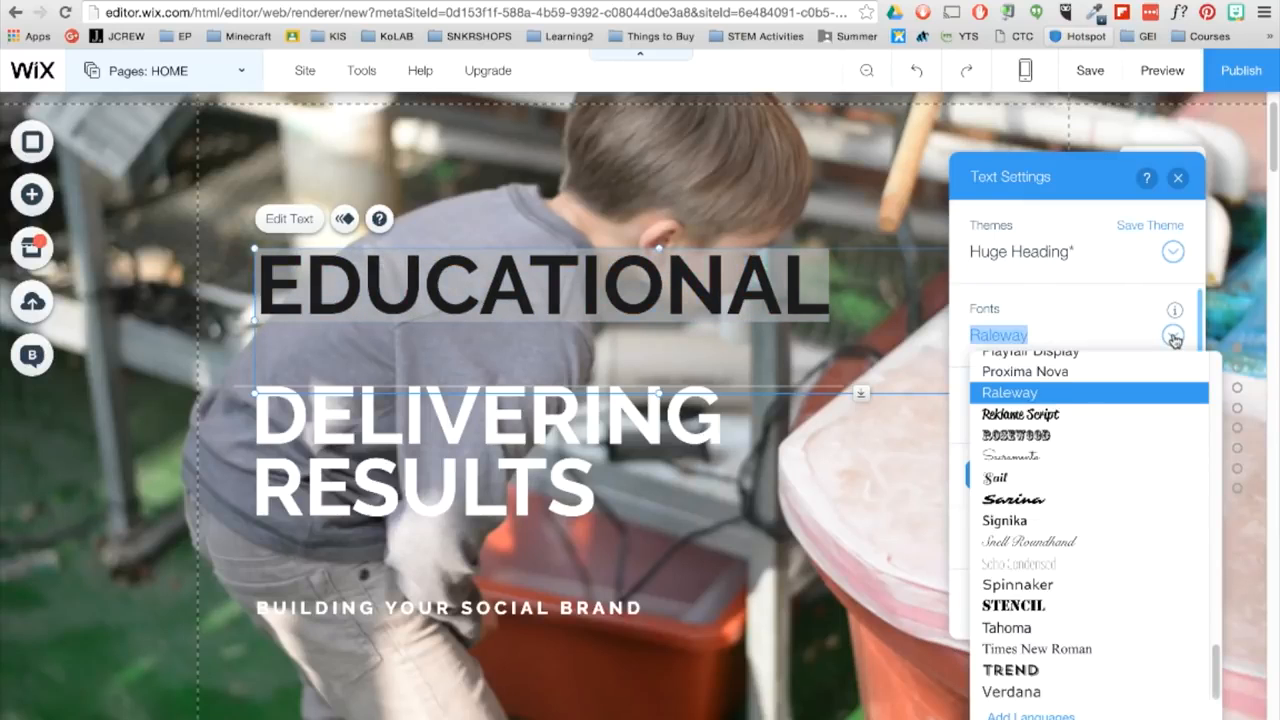
{"action": "left_click", "coordinate": [1173, 338]}
{"action": "left_click_drag", "start_coordinate": [1049, 420], "coordinate": [1036, 421]}
{"action": "left_click", "coordinate": [1177, 177]}
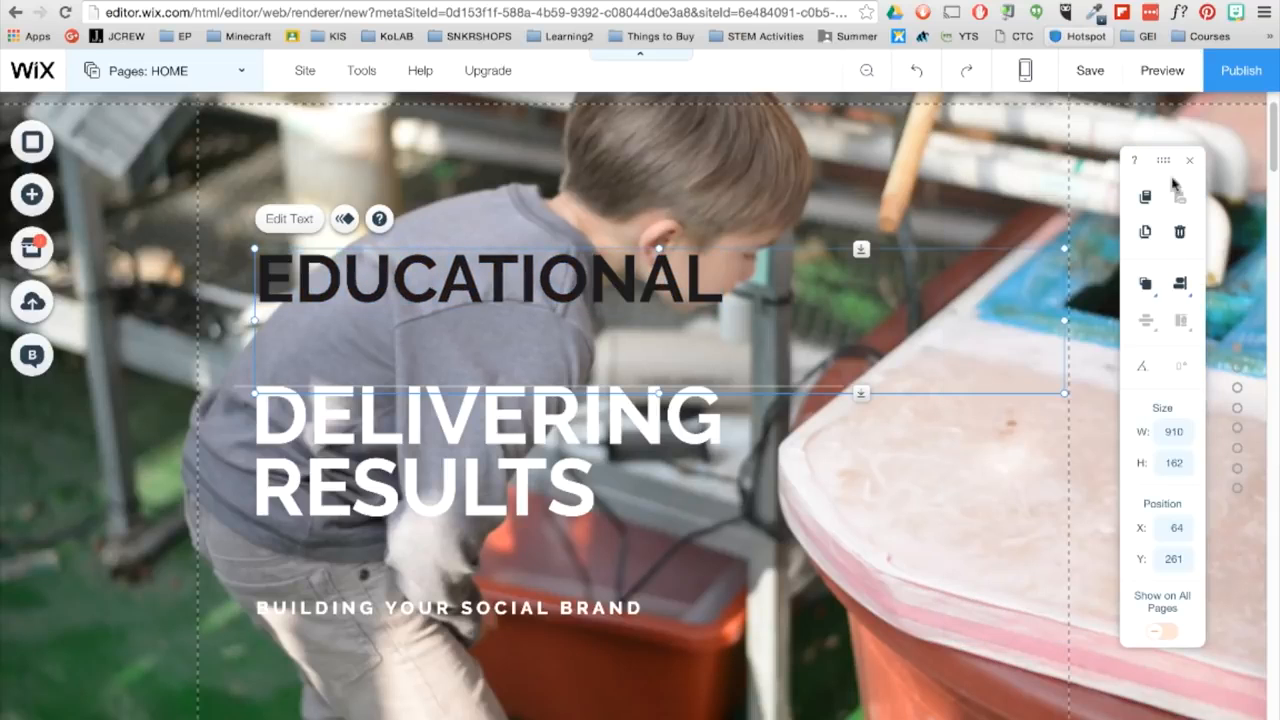
{"action": "left_click_drag", "start_coordinate": [1064, 393], "coordinate": [710, 367]}
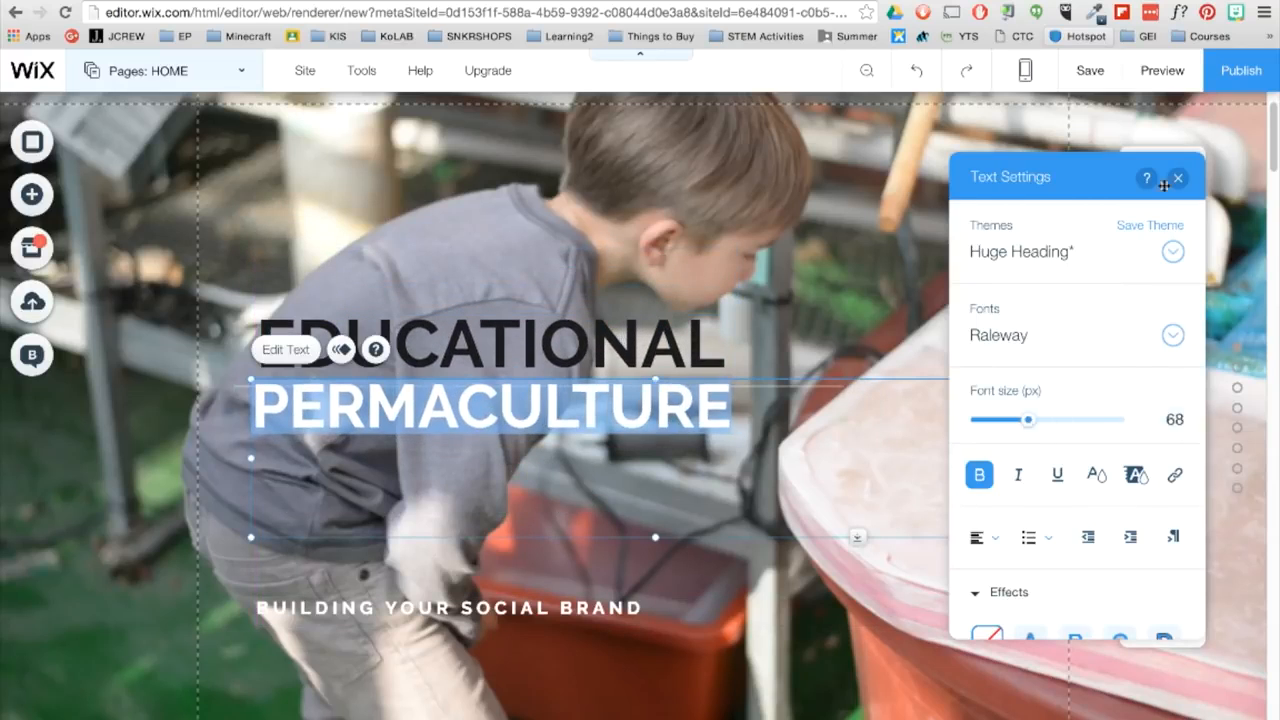
- Replace "DELIVERING RESULTS" with "PERMACULTURE" and the tagline with "HOLISTIC DESIGN APPROACH TO EDUCATION", placing the tagline just beneath it
{"action": "left_click", "coordinate": [1177, 177]}
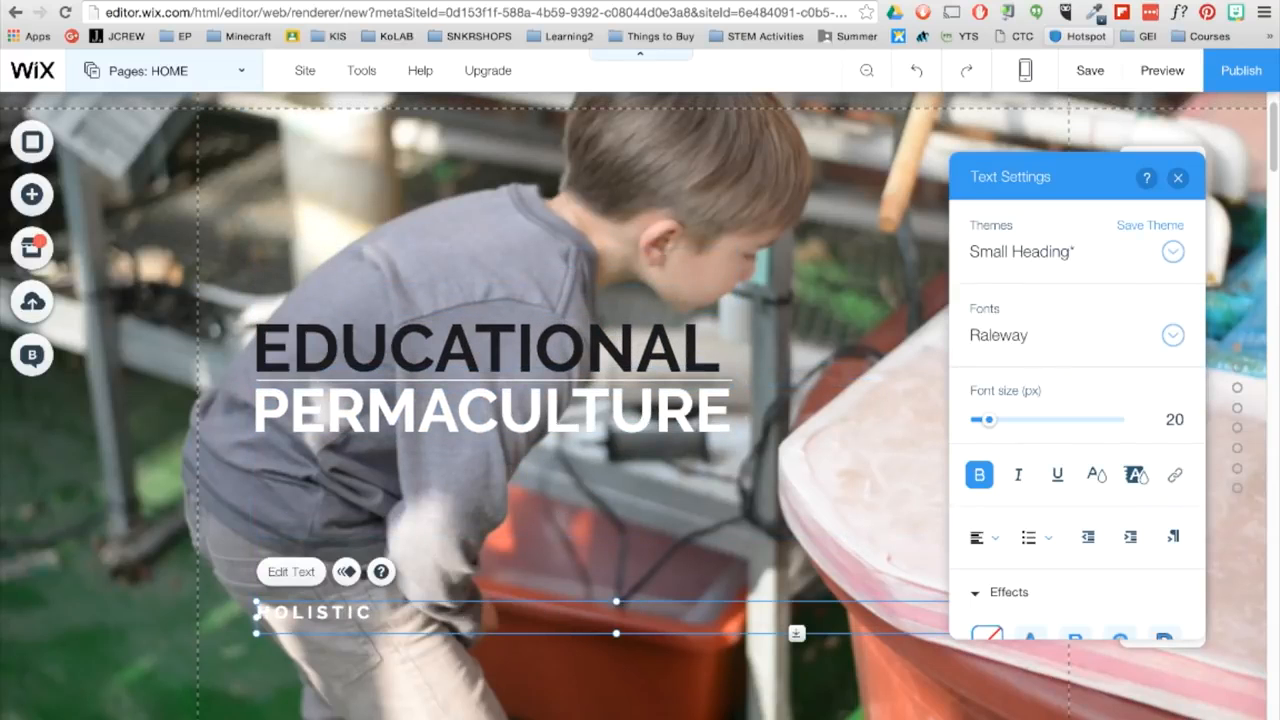
{"action": "left_click_drag", "start_coordinate": [988, 420], "coordinate": [985, 424]}
{"action": "left_click_drag", "start_coordinate": [506, 633], "coordinate": [506, 628]}
{"action": "left_click", "coordinate": [569, 496]}
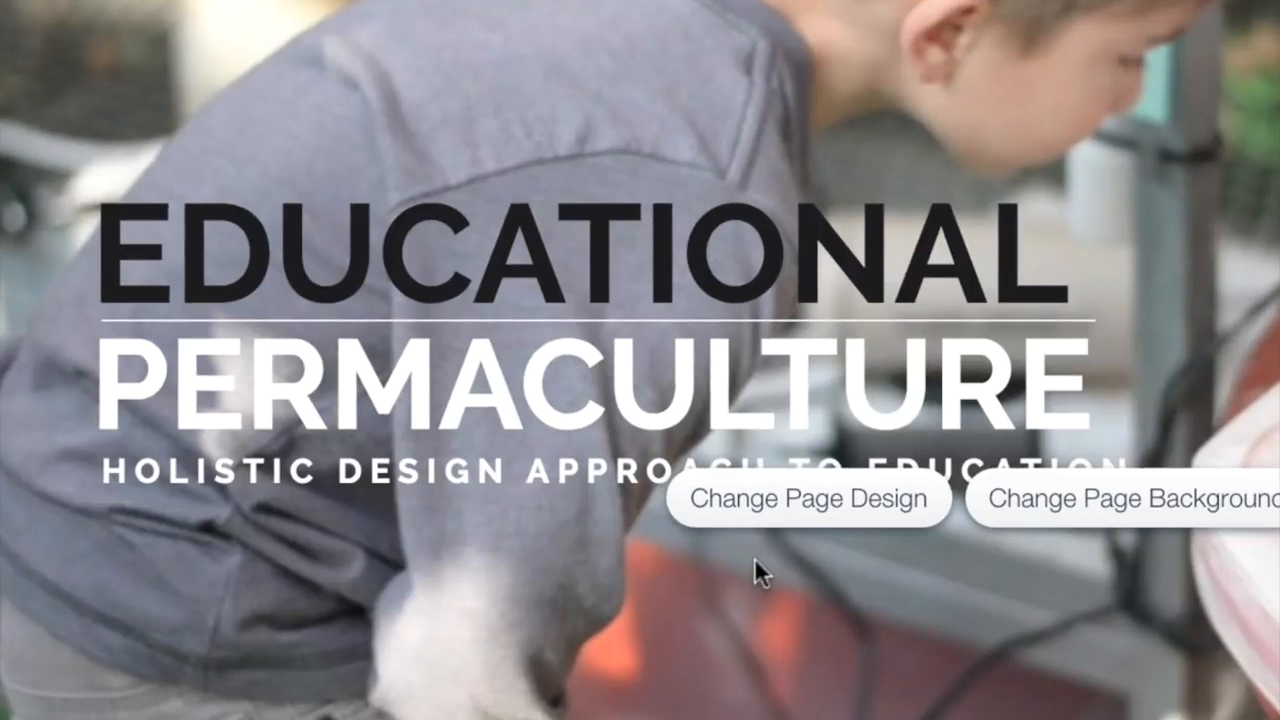
- Group the "EDUCATIONAL" heading, the white line, the "PERMACULTURE" heading and the tagline into one element
{"action": "left_click", "coordinate": [655, 249]}
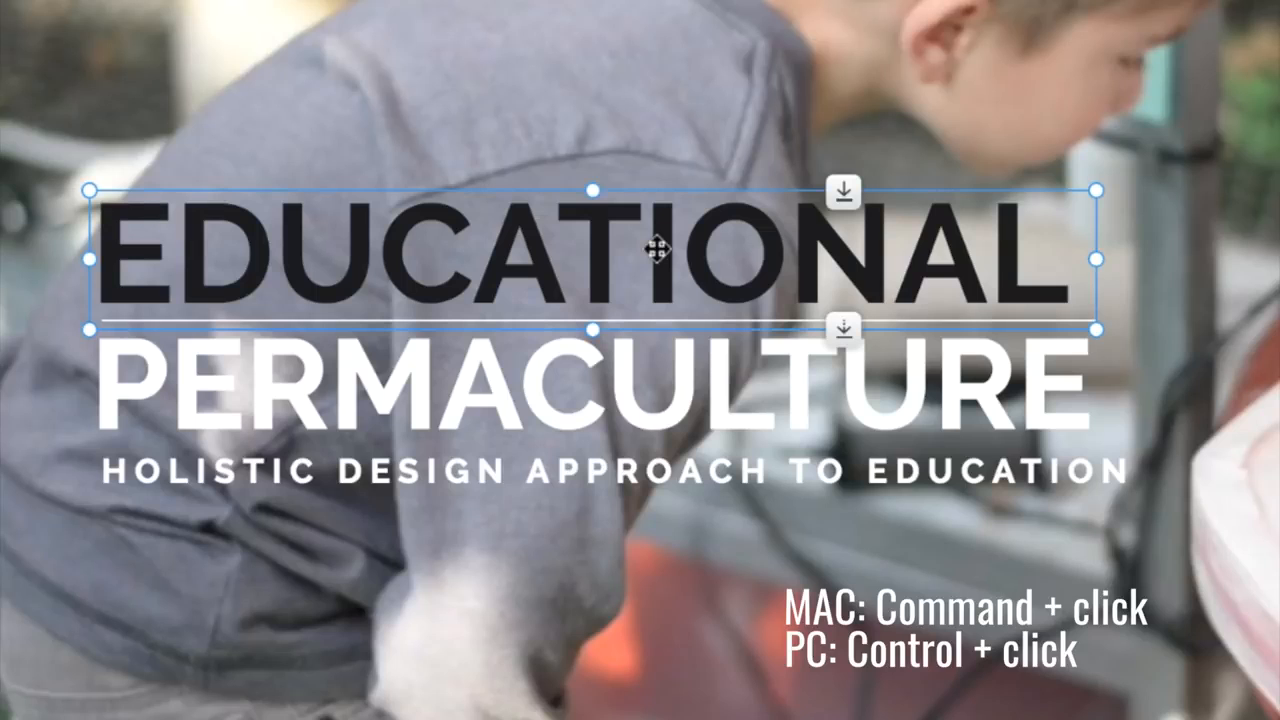
{"action": "left_click", "coordinate": [660, 322], "text": "ctrl"}
{"action": "left_click", "coordinate": [514, 400], "text": "ctrl"}
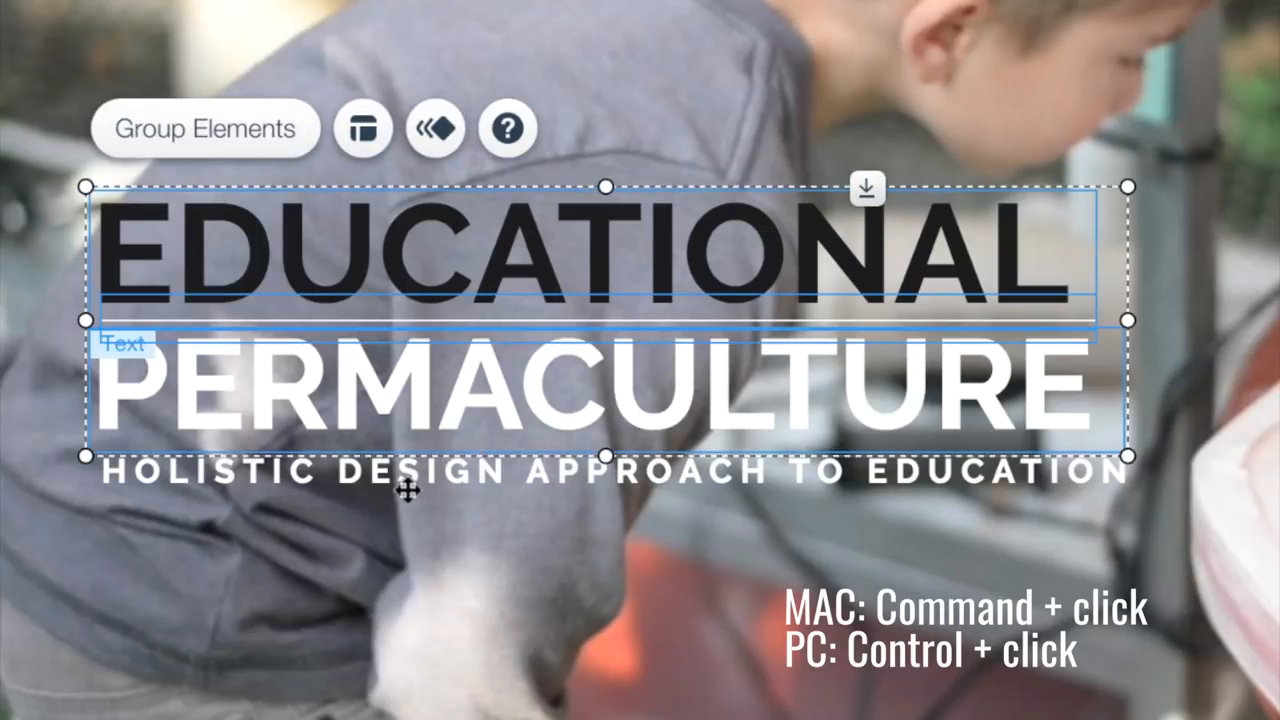
{"action": "left_click", "coordinate": [410, 475], "text": "ctrl"}
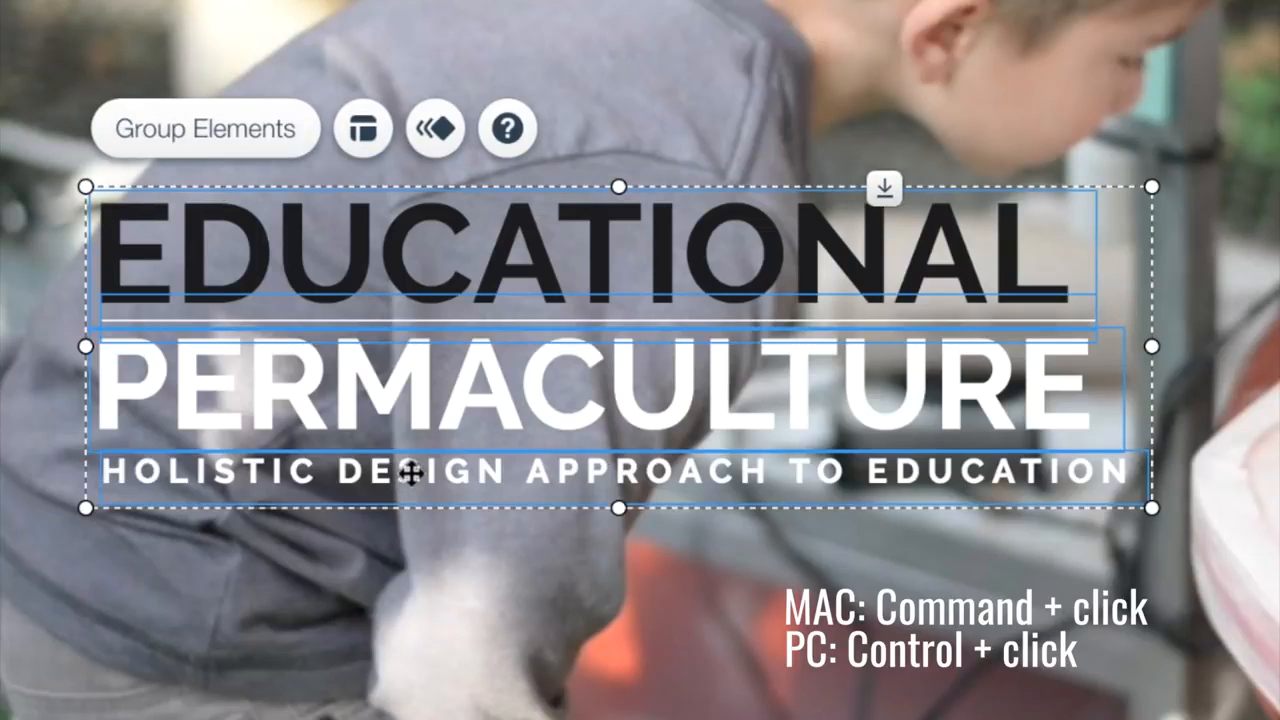
{"action": "left_click", "coordinate": [231, 150]}
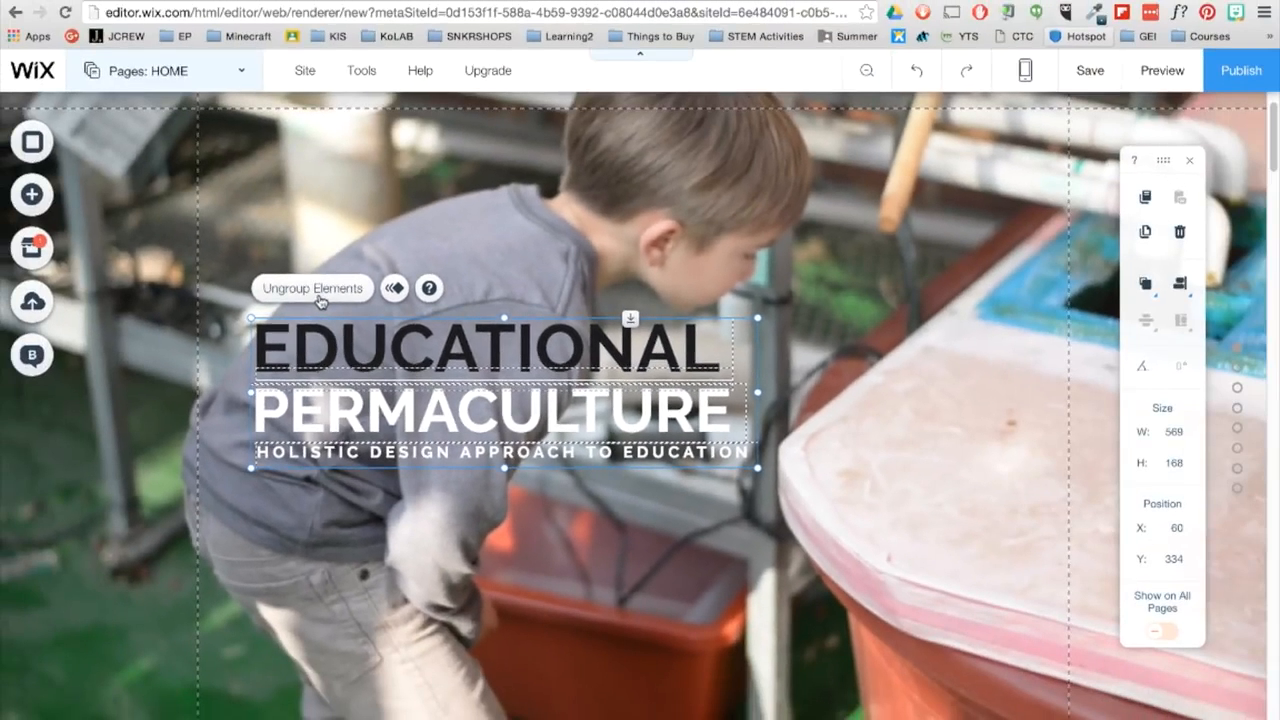
- Apply the Fade-In animation to the title group and move the group to about X 382, Y 312 on the page
{"action": "left_click", "coordinate": [395, 288]}
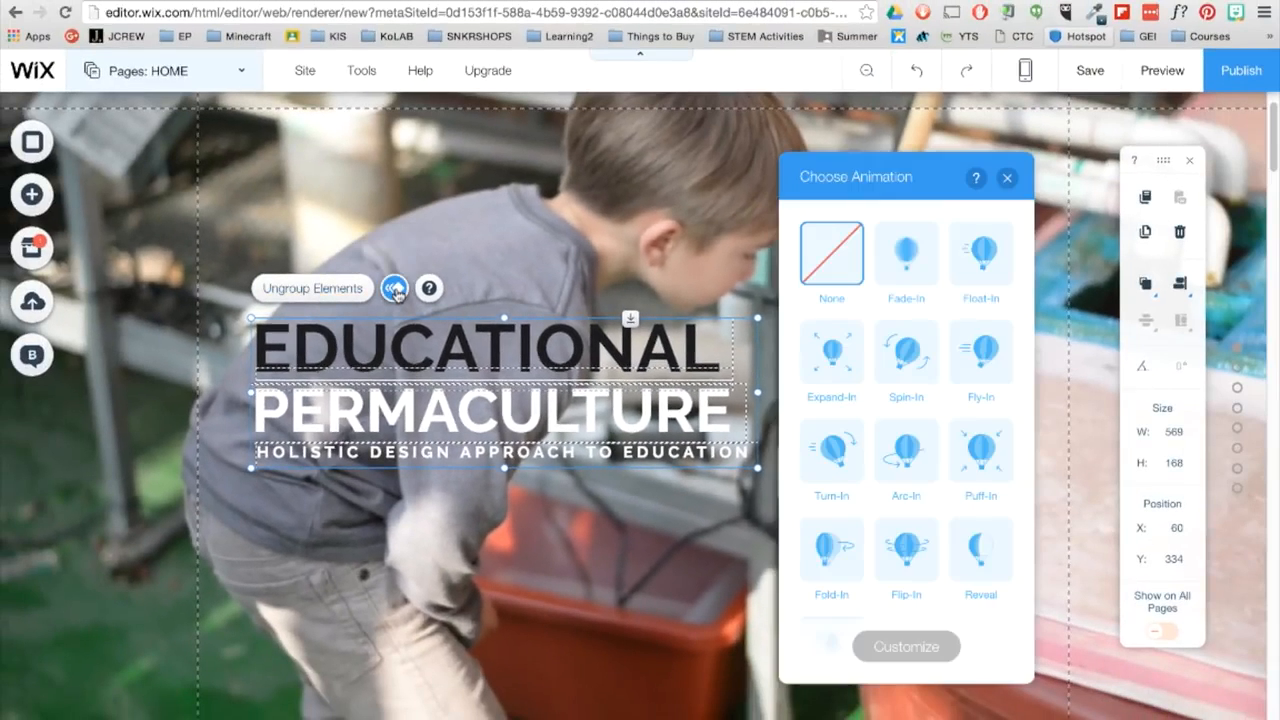
{"action": "left_click", "coordinate": [908, 256]}
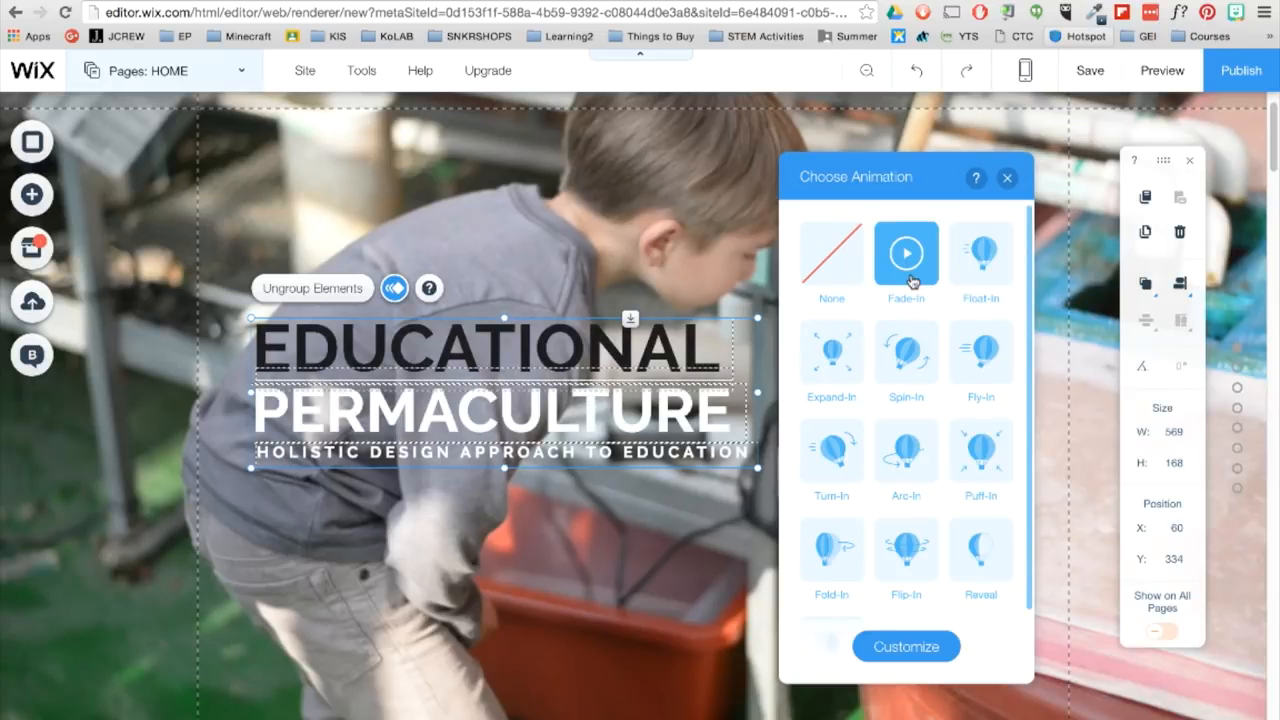
{"action": "left_click", "coordinate": [907, 258]}
{"action": "left_click", "coordinate": [1007, 177]}
{"action": "left_click_drag", "start_coordinate": [409, 354], "coordinate": [696, 403]}
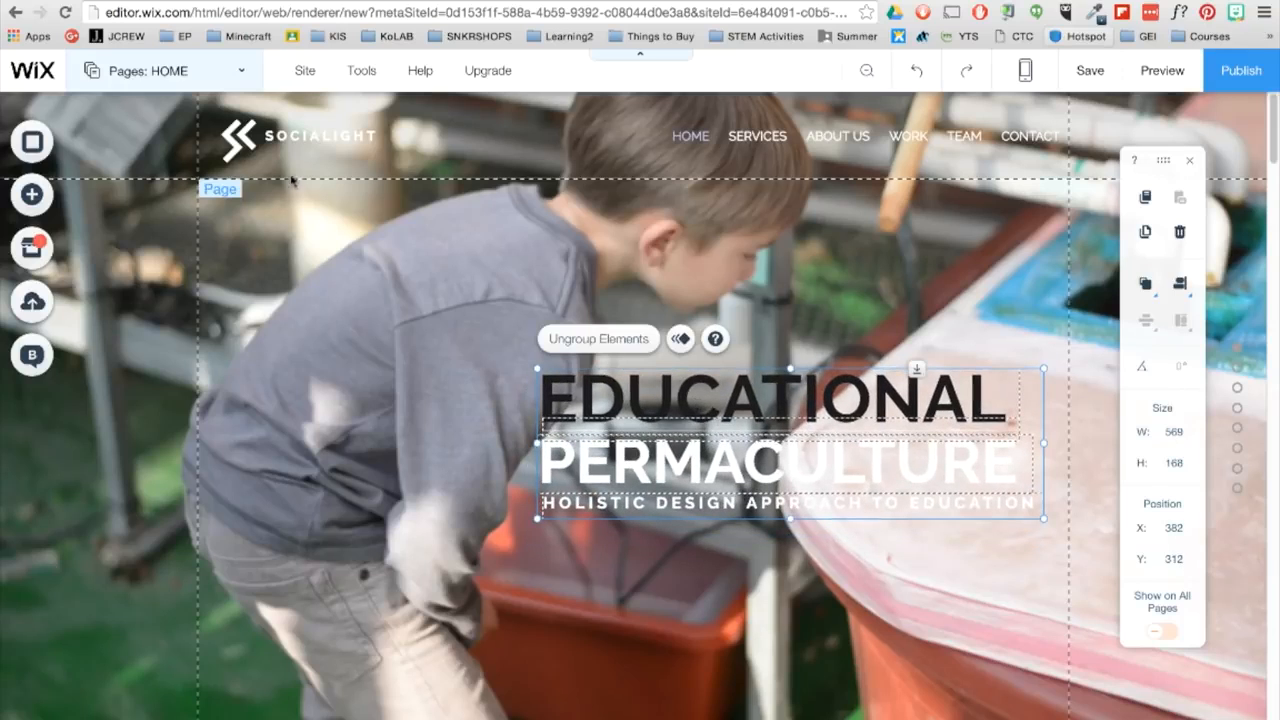
- Delete the template's logo shape beside "SOCIALIGHT" in the page header and save the site
{"action": "left_click", "coordinate": [249, 146]}
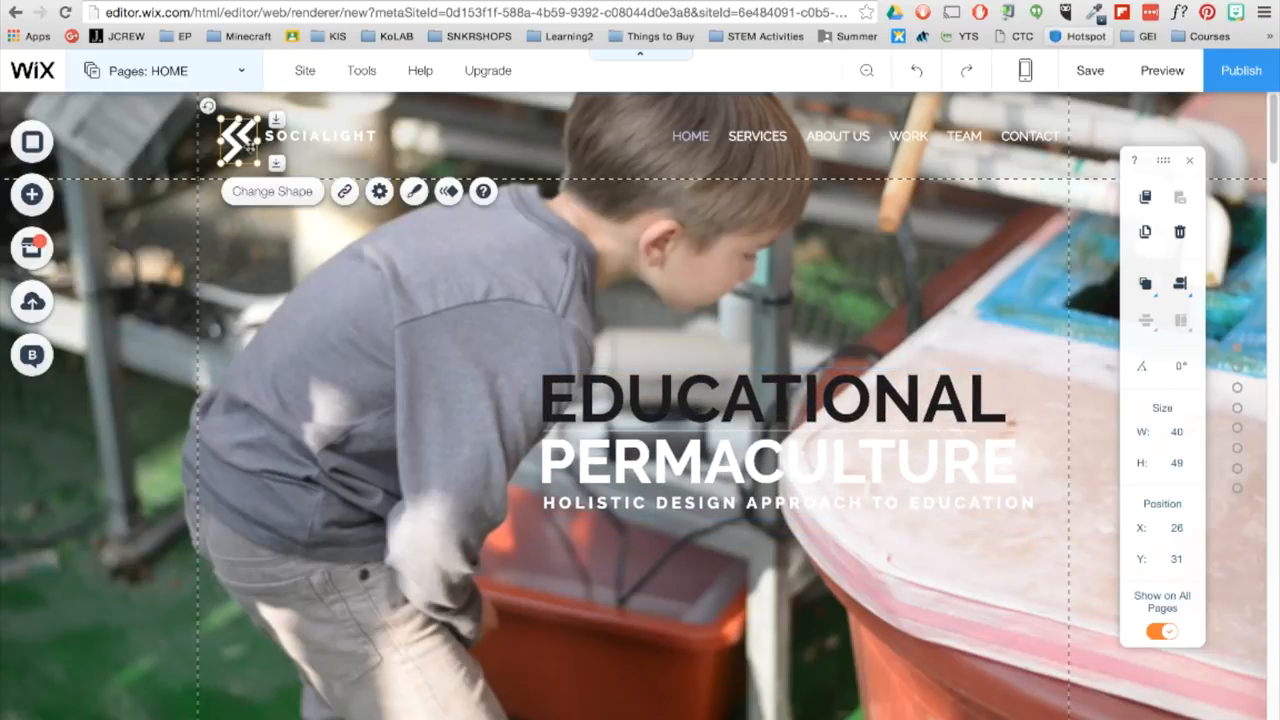
{"action": "key", "text": "Delete"}
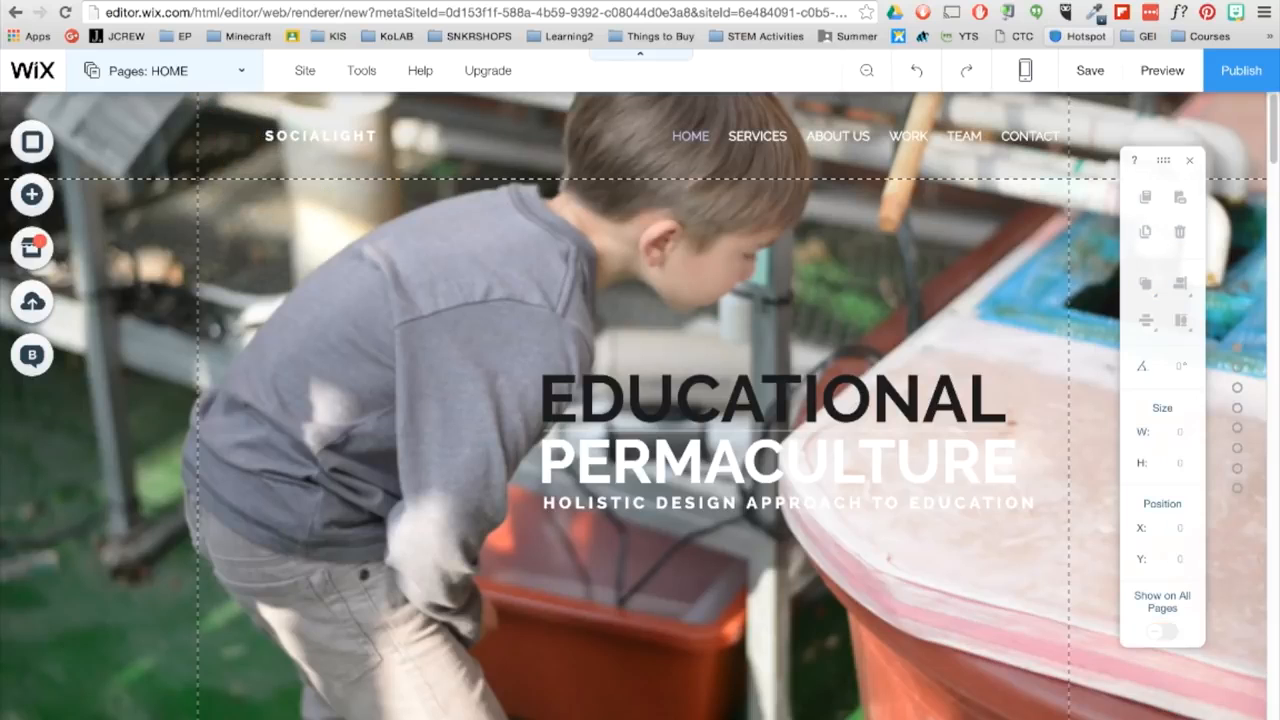
{"action": "left_click", "coordinate": [1117, 90]}
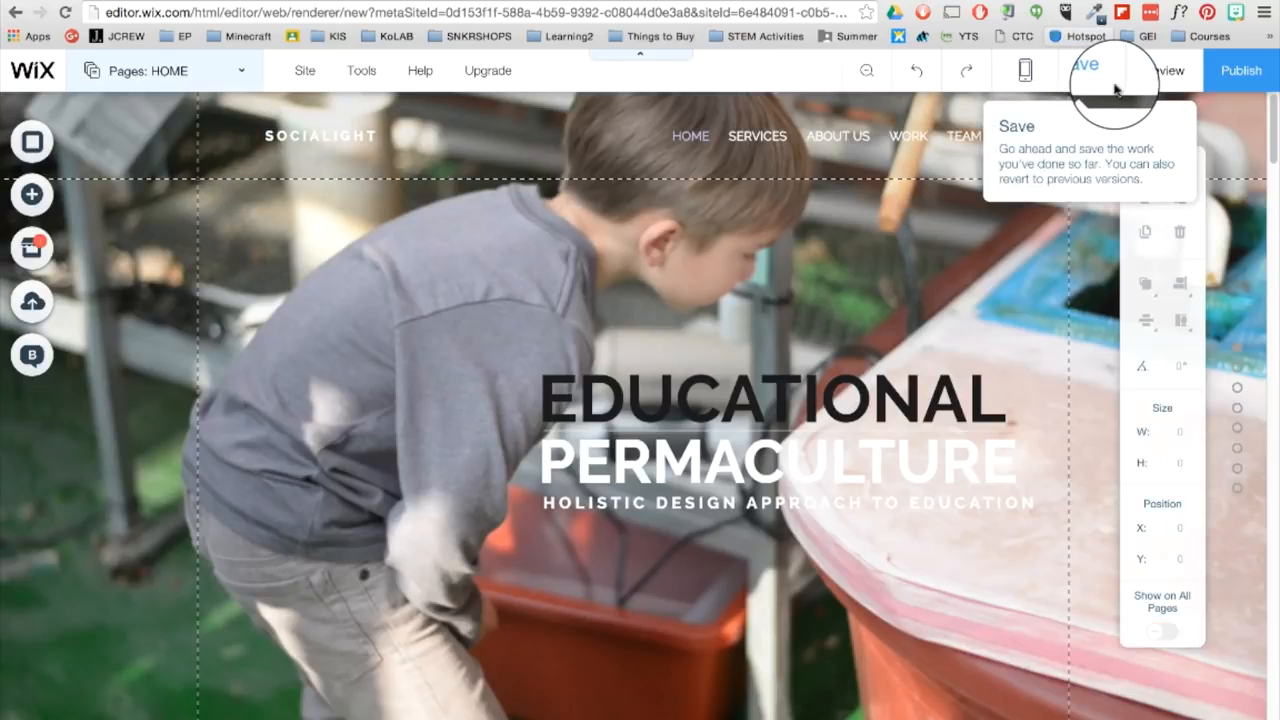
{"action": "left_click", "coordinate": [880, 621]}
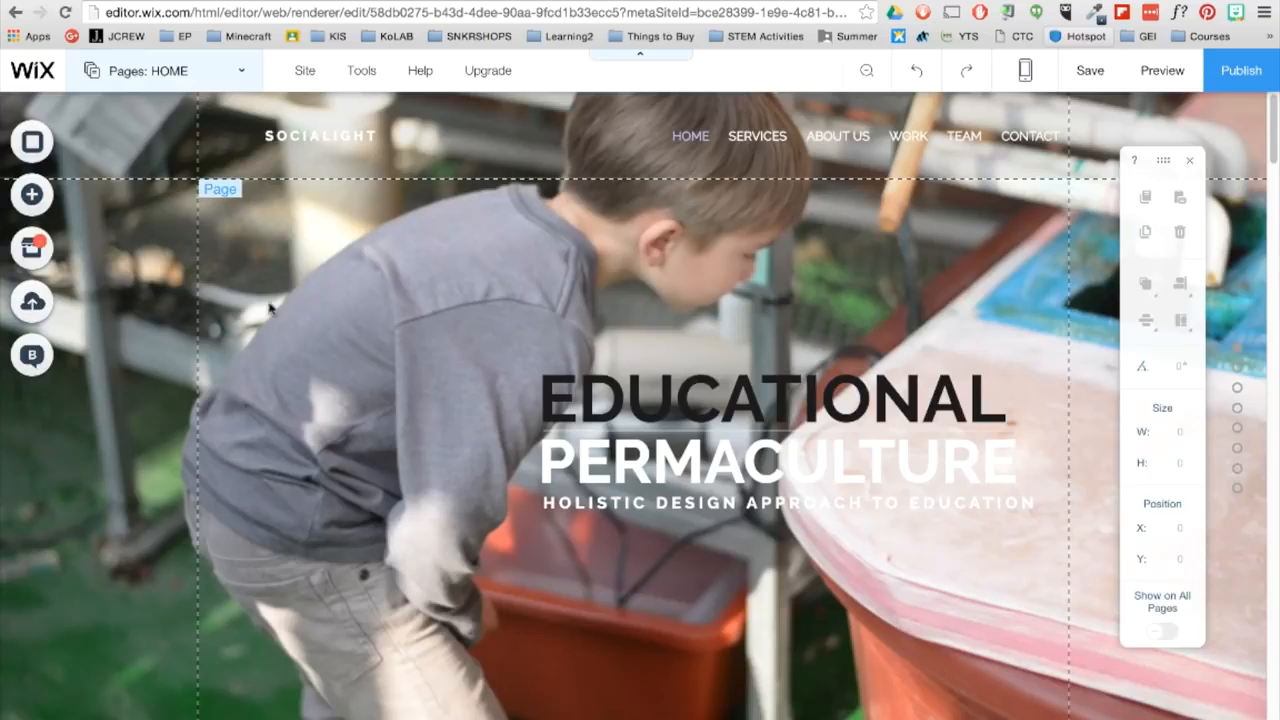
- Upload the logo image WEB_GRAPHICS_EDUpermaLOGO.png from the Downloads folder and add it to the home page
{"action": "left_click", "coordinate": [50, 200]}
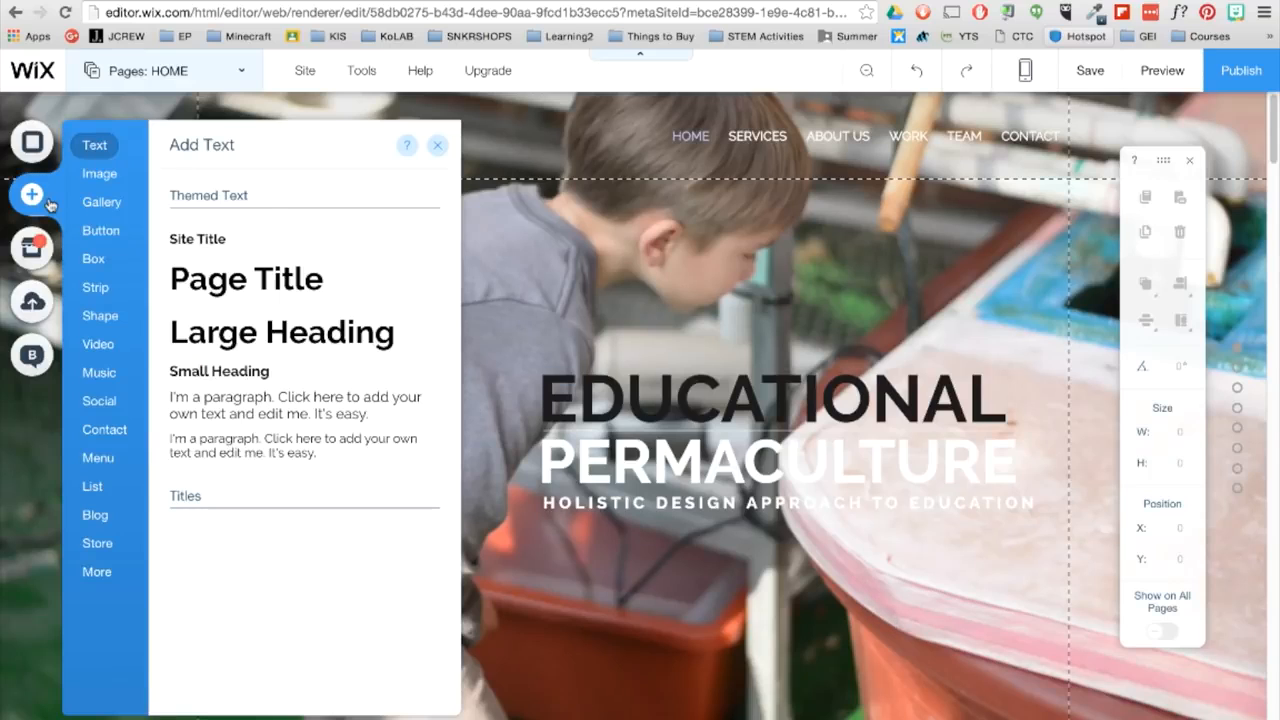
{"action": "left_click", "coordinate": [98, 177]}
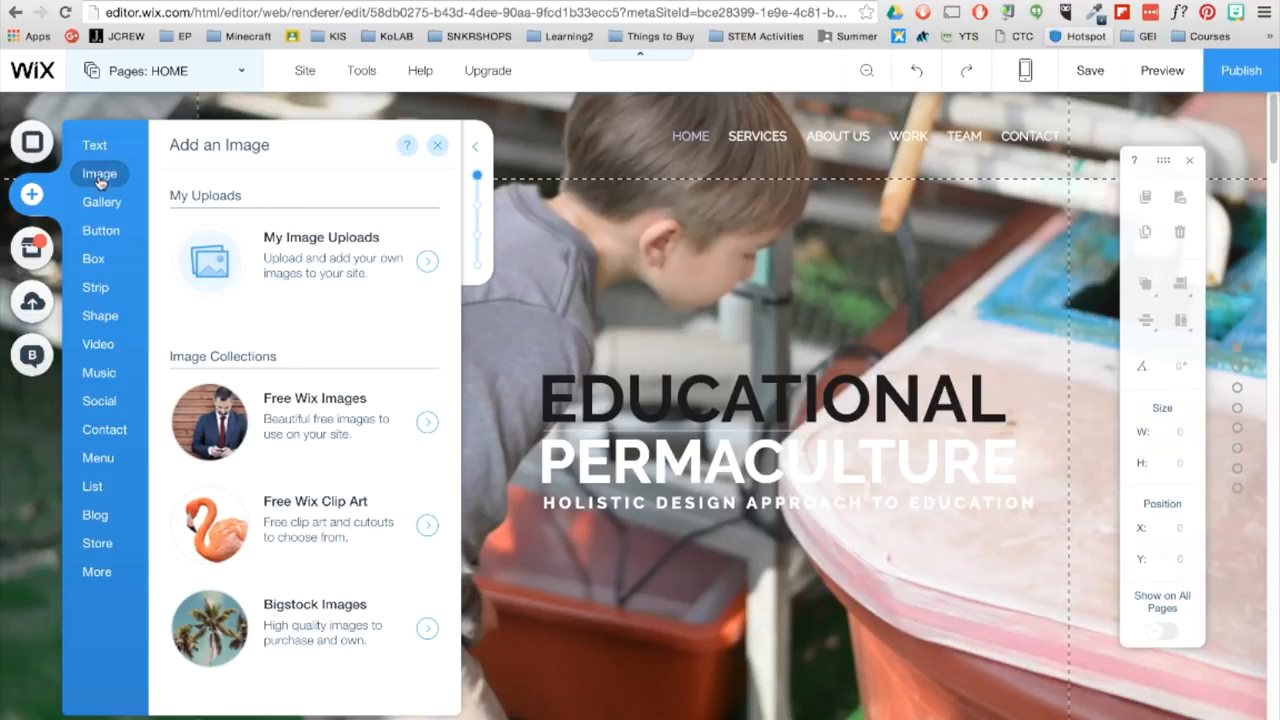
{"action": "left_click", "coordinate": [428, 266]}
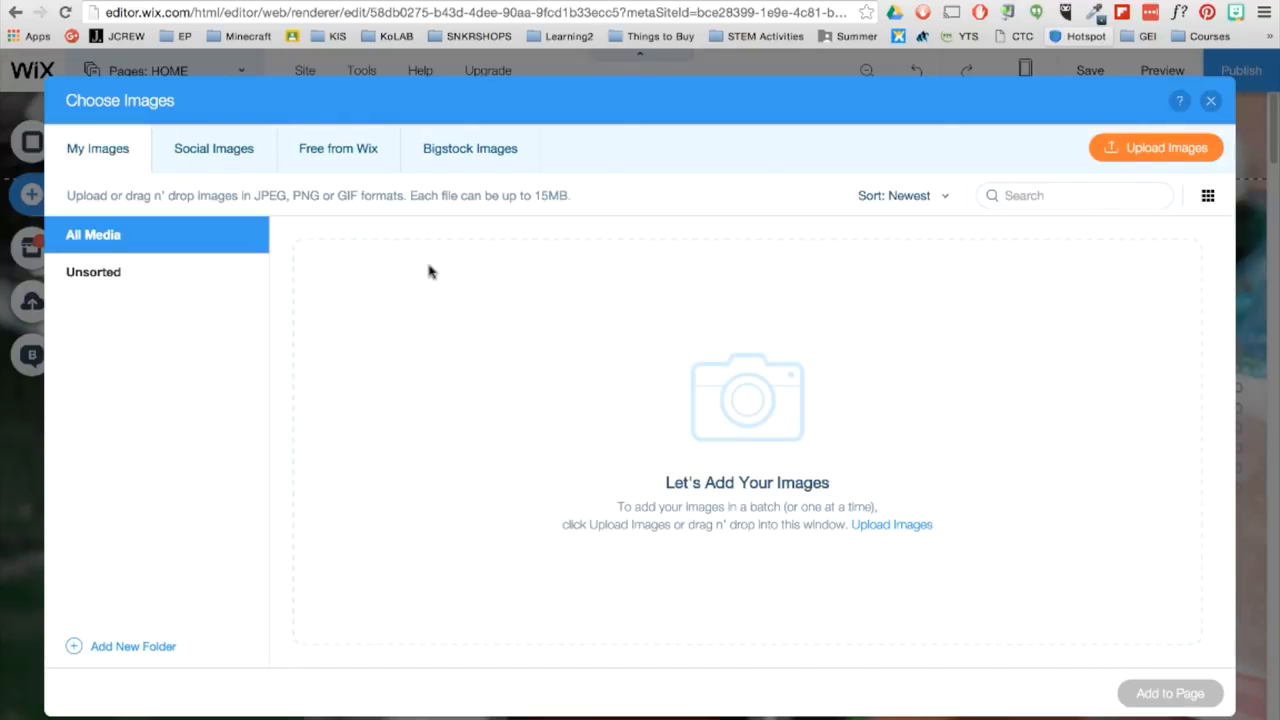
{"action": "left_click", "coordinate": [1128, 152]}
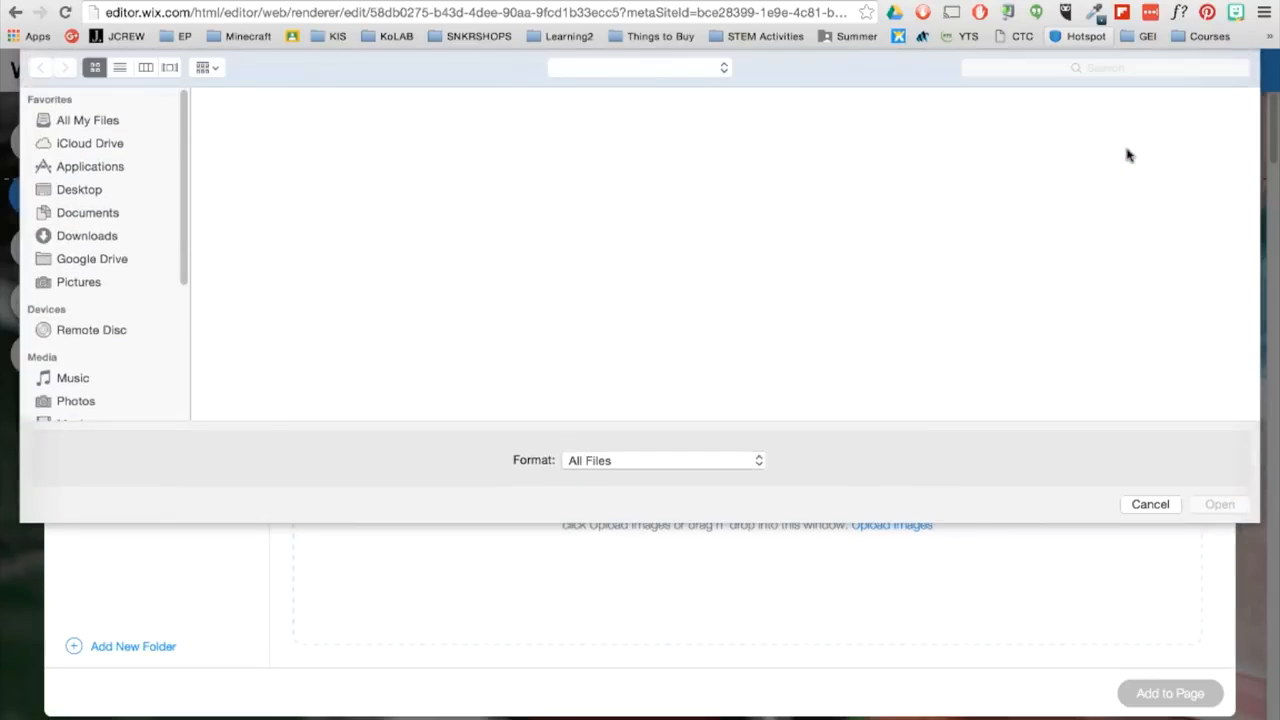
{"action": "left_click", "coordinate": [112, 238]}
{"action": "left_click", "coordinate": [384, 140]}
{"action": "left_click", "coordinate": [1219, 506]}
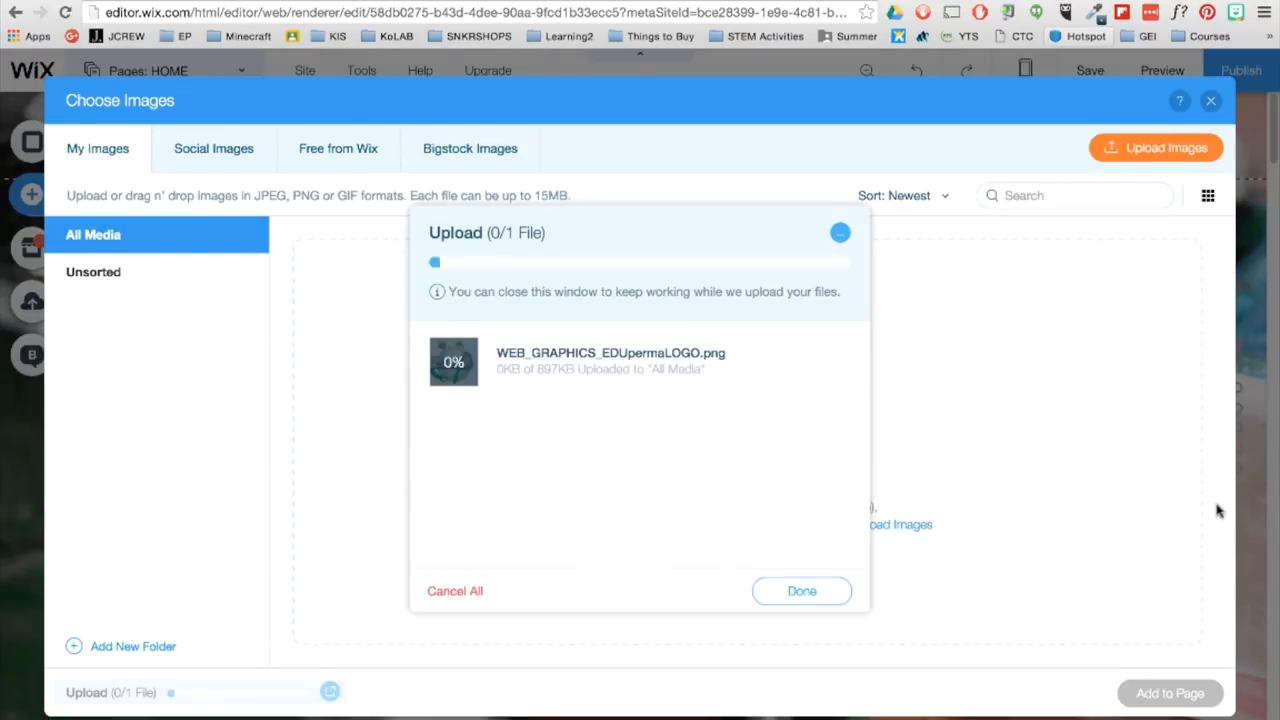
{"action": "left_click", "coordinate": [826, 580]}
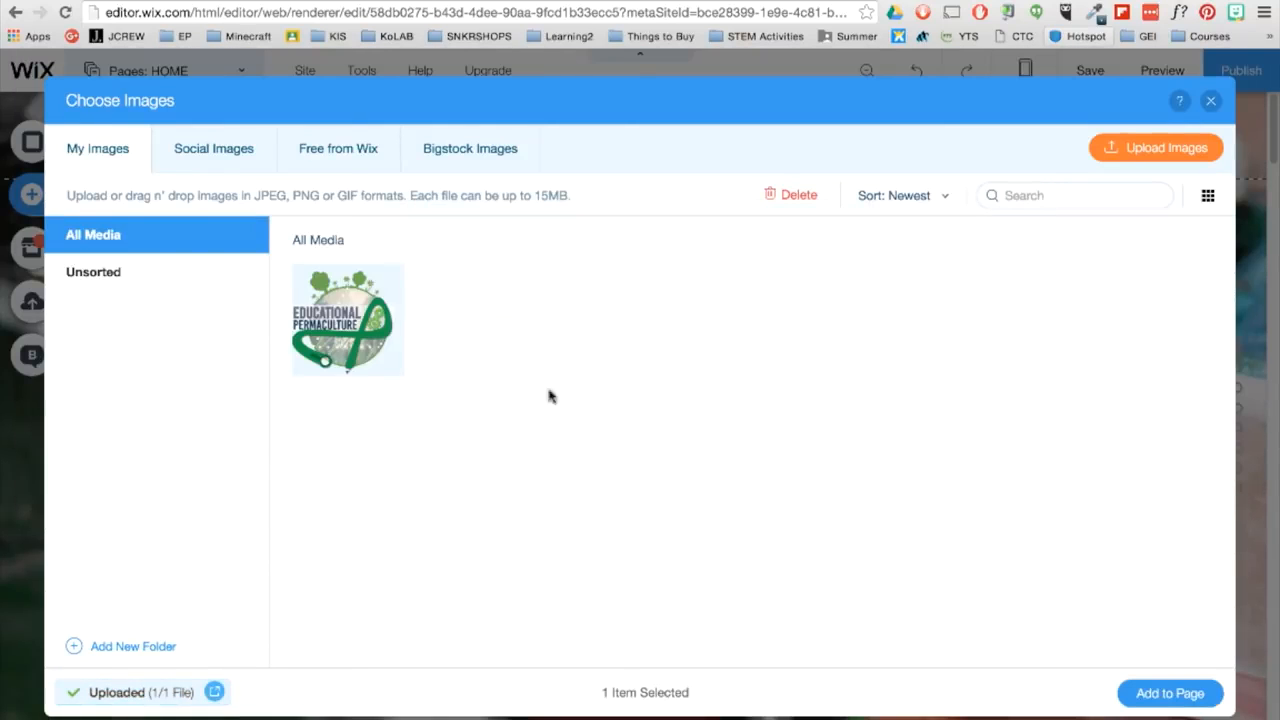
{"action": "left_click", "coordinate": [1170, 693]}
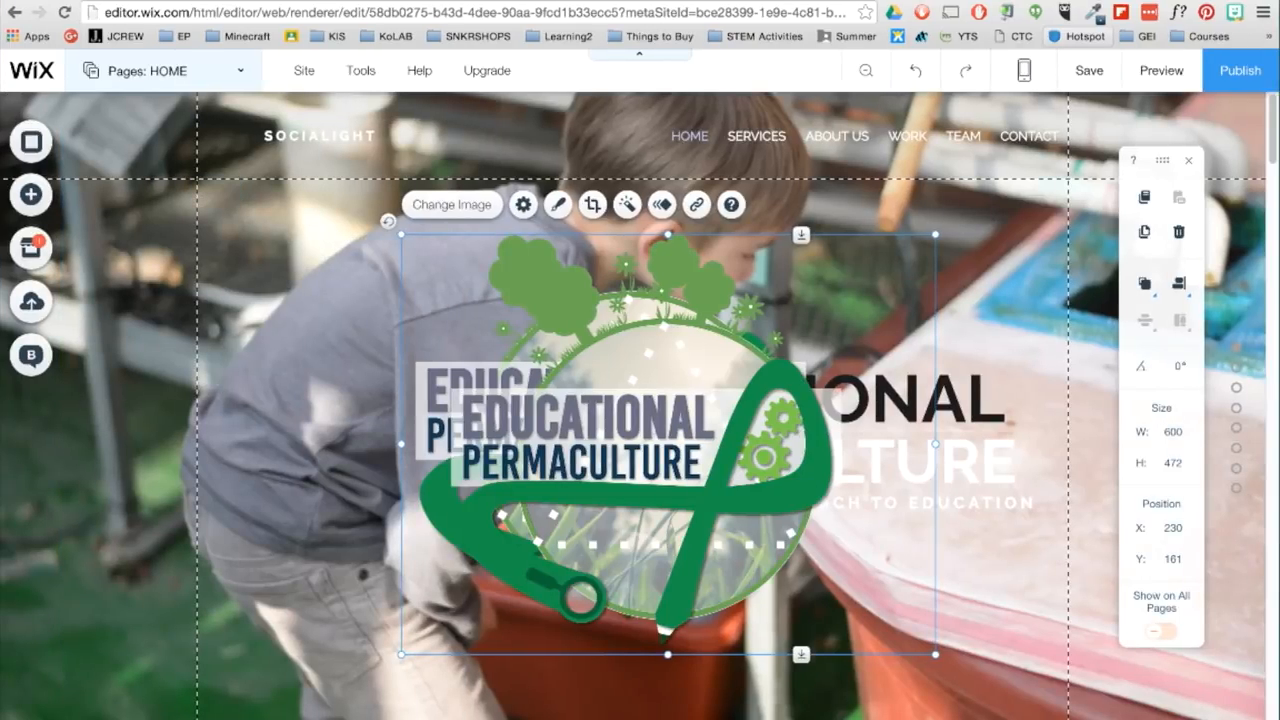
- Shrink the logo image to about 413 by 325 and place it beside the title group at about X 15, Y 213
{"action": "left_click_drag", "start_coordinate": [573, 386], "coordinate": [449, 385]}
{"action": "left_click_drag", "start_coordinate": [777, 627], "coordinate": [564, 460]}
{"action": "left_click_drag", "start_coordinate": [460, 390], "coordinate": [442, 463]}
{"action": "left_click_drag", "start_coordinate": [545, 533], "coordinate": [591, 570]}
{"action": "left_click_drag", "start_coordinate": [432, 437], "coordinate": [419, 437]}
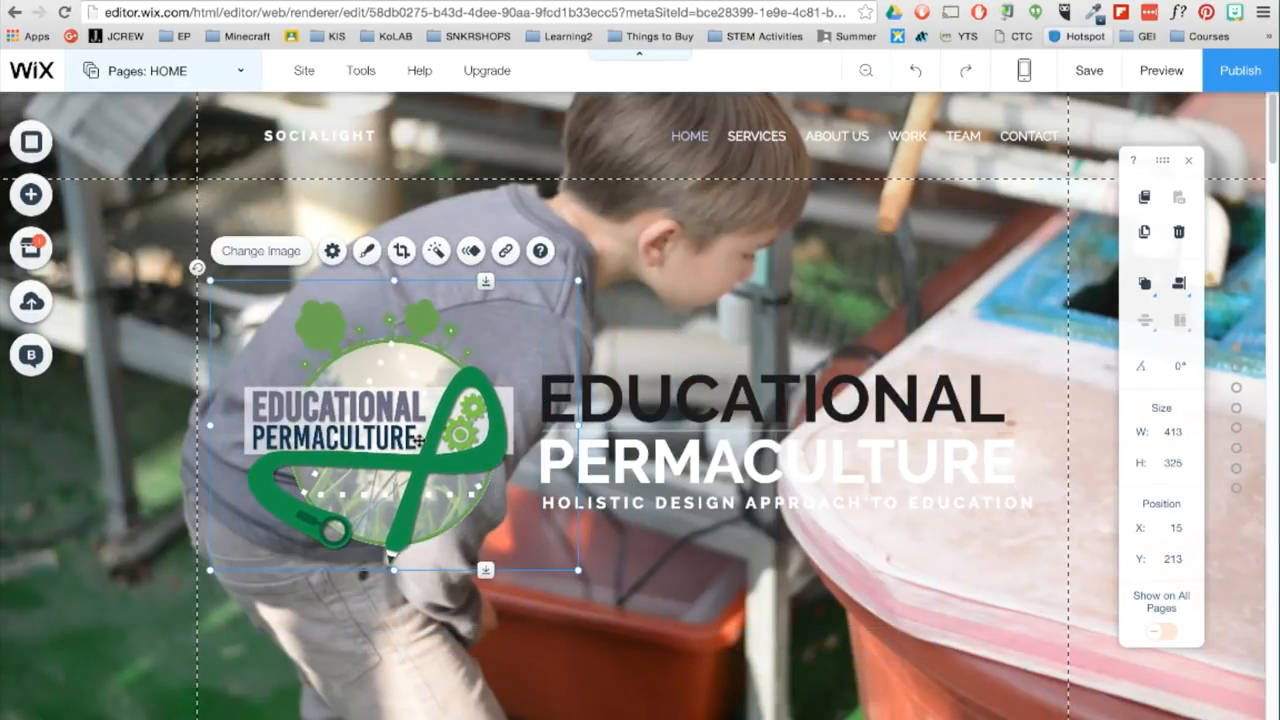
- Add a full-width Slideshow Strip gallery to the home page between the hero area and the dark section below
{"action": "scroll", "coordinate": [417, 452], "scroll_direction": "down", "scroll_amount": 2}
{"action": "scroll", "coordinate": [417, 455], "scroll_direction": "down", "scroll_amount": 2}
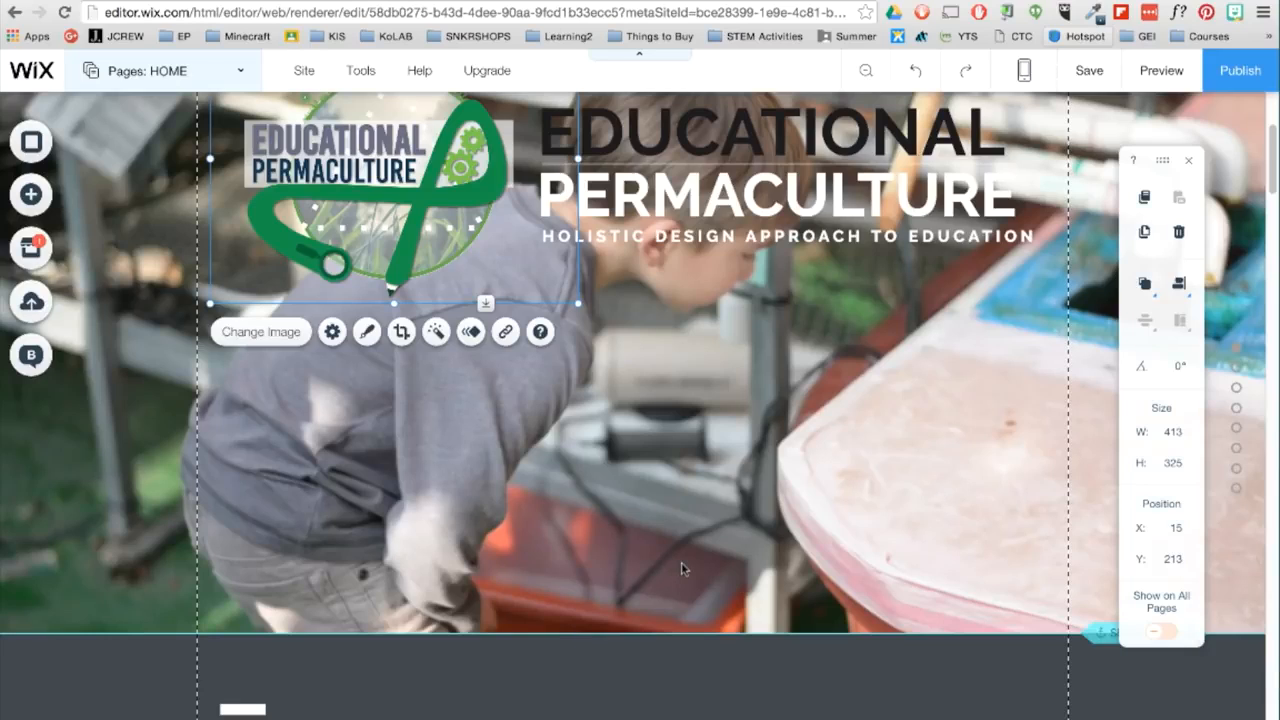
{"action": "left_click", "coordinate": [33, 194]}
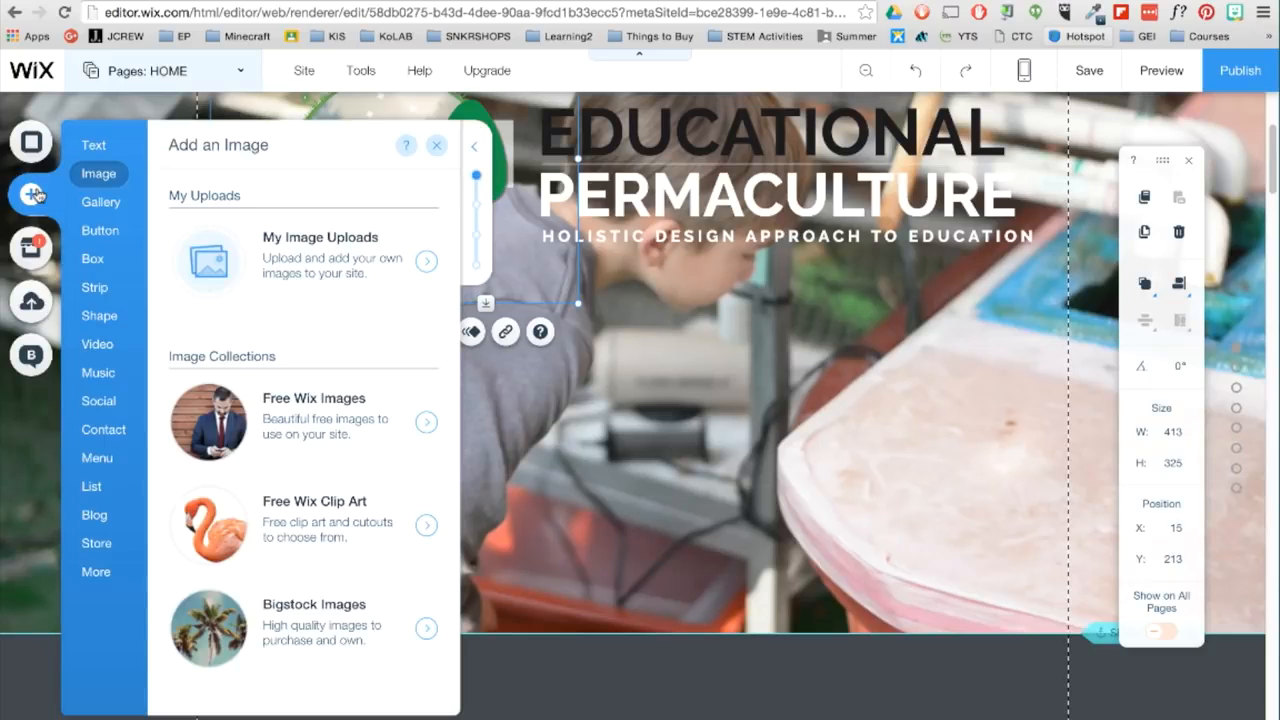
{"action": "left_click", "coordinate": [124, 205]}
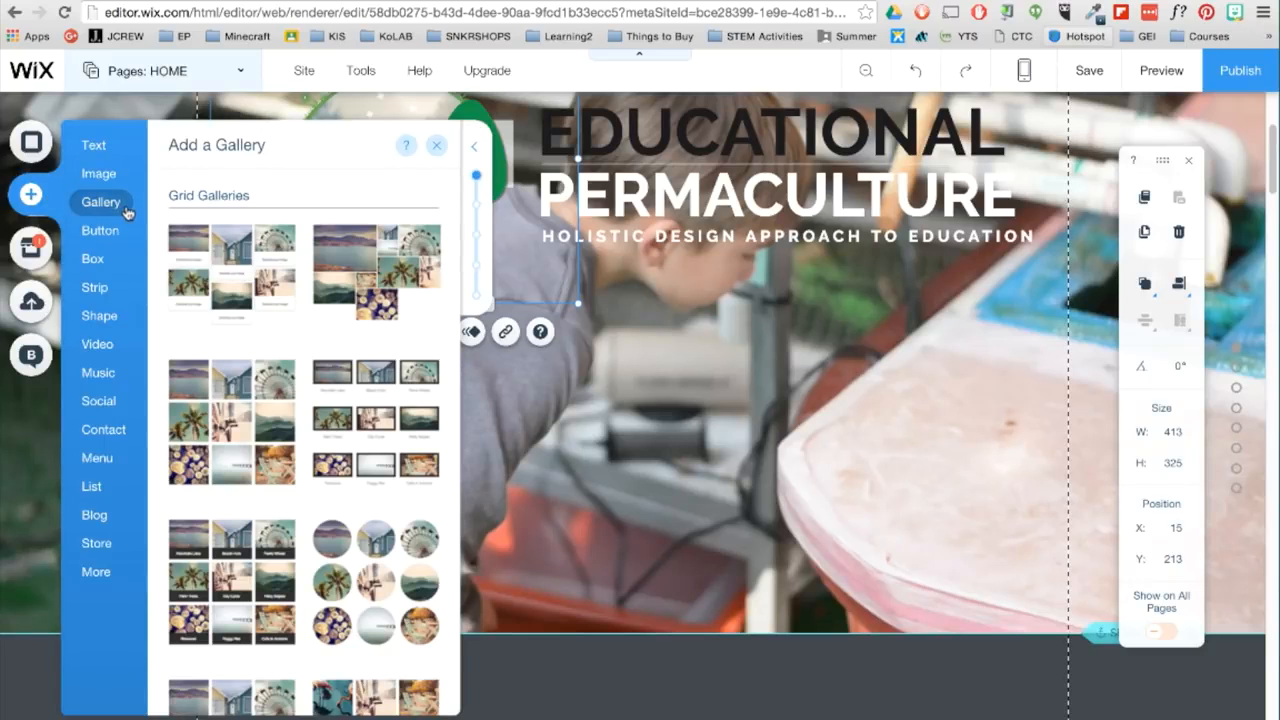
{"action": "scroll", "coordinate": [345, 405], "scroll_direction": "down", "scroll_amount": 10}
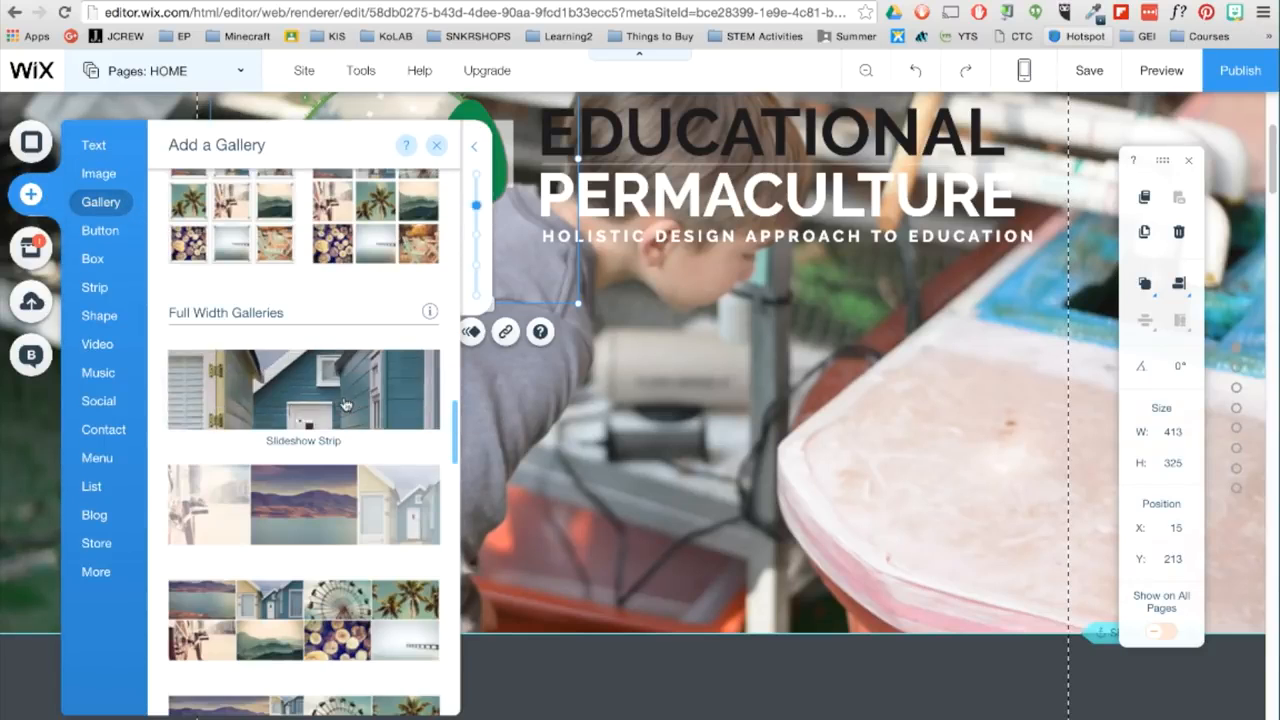
{"action": "left_click", "coordinate": [345, 405]}
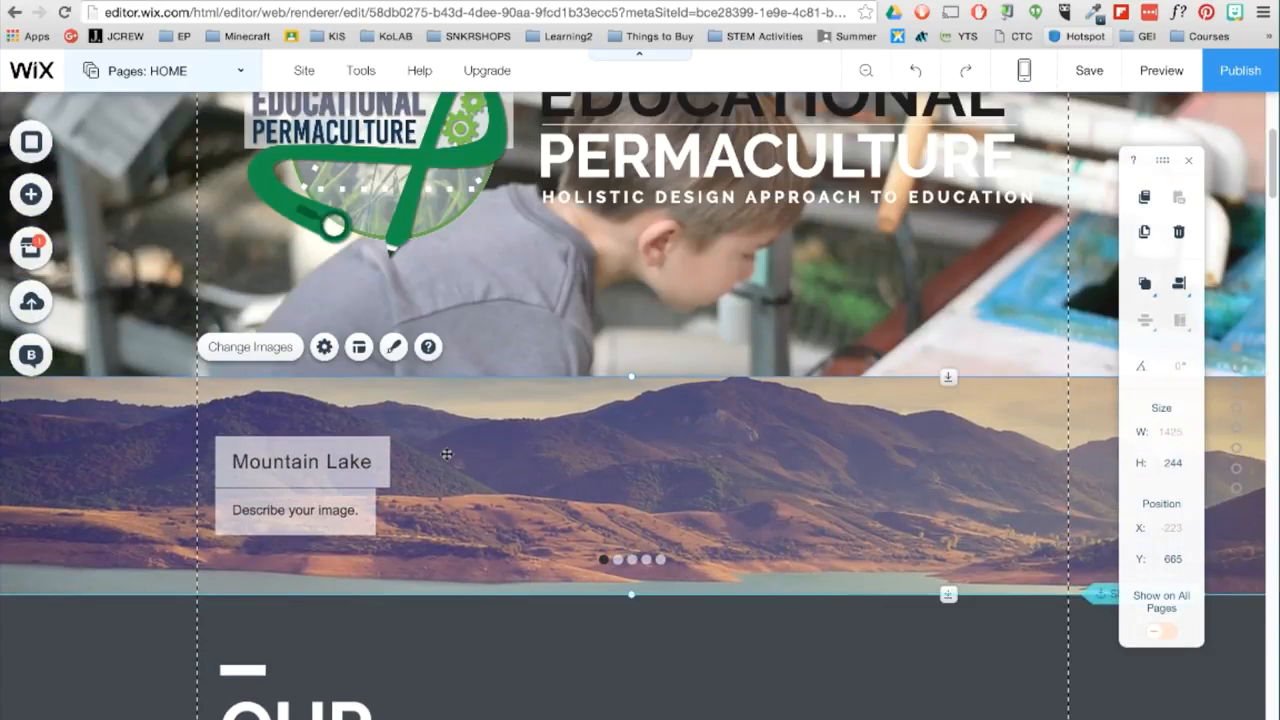
- Open the slideshow gallery's image organizer and remove all of its default images
{"action": "left_click", "coordinate": [288, 352]}
{"action": "left_click", "coordinate": [234, 351]}
{"action": "left_click", "coordinate": [234, 351]}
{"action": "left_click", "coordinate": [234, 351]}
{"action": "left_click", "coordinate": [234, 351]}
{"action": "left_click", "coordinate": [234, 351]}
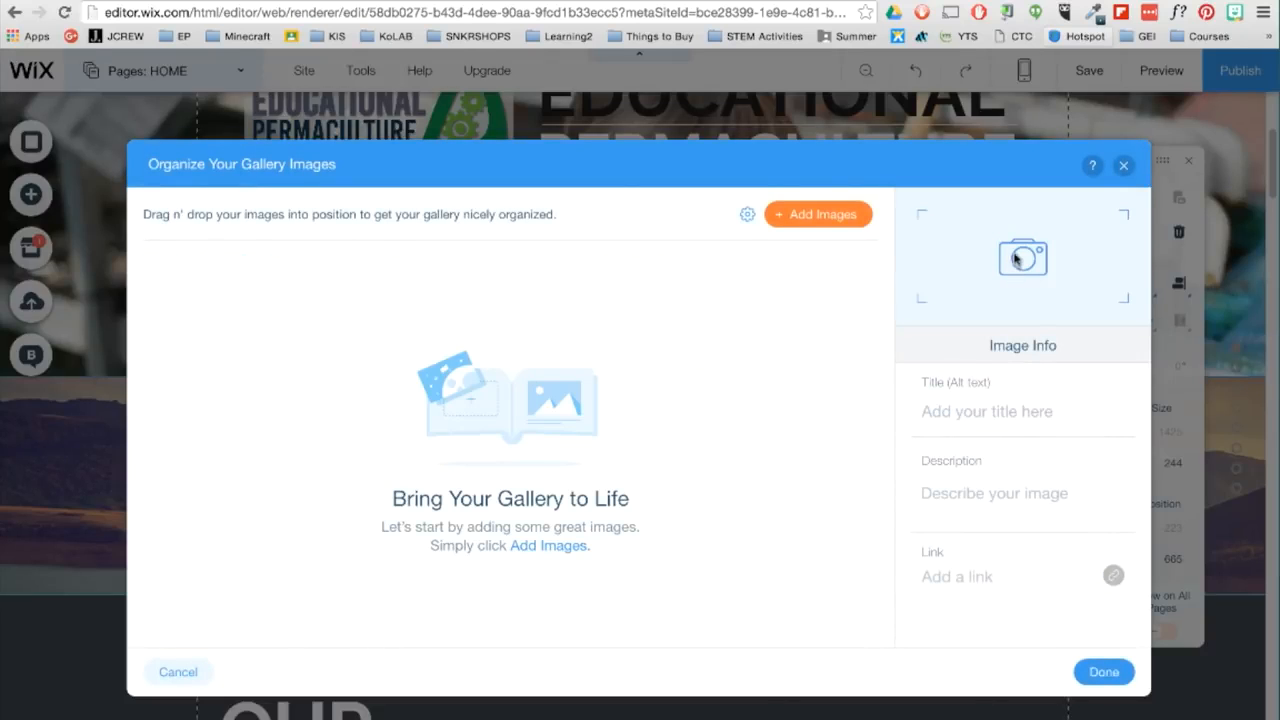
- Upload seven landscape and forest photos from the Nature folder and add them to the slideshow gallery
{"action": "left_click", "coordinate": [818, 214]}
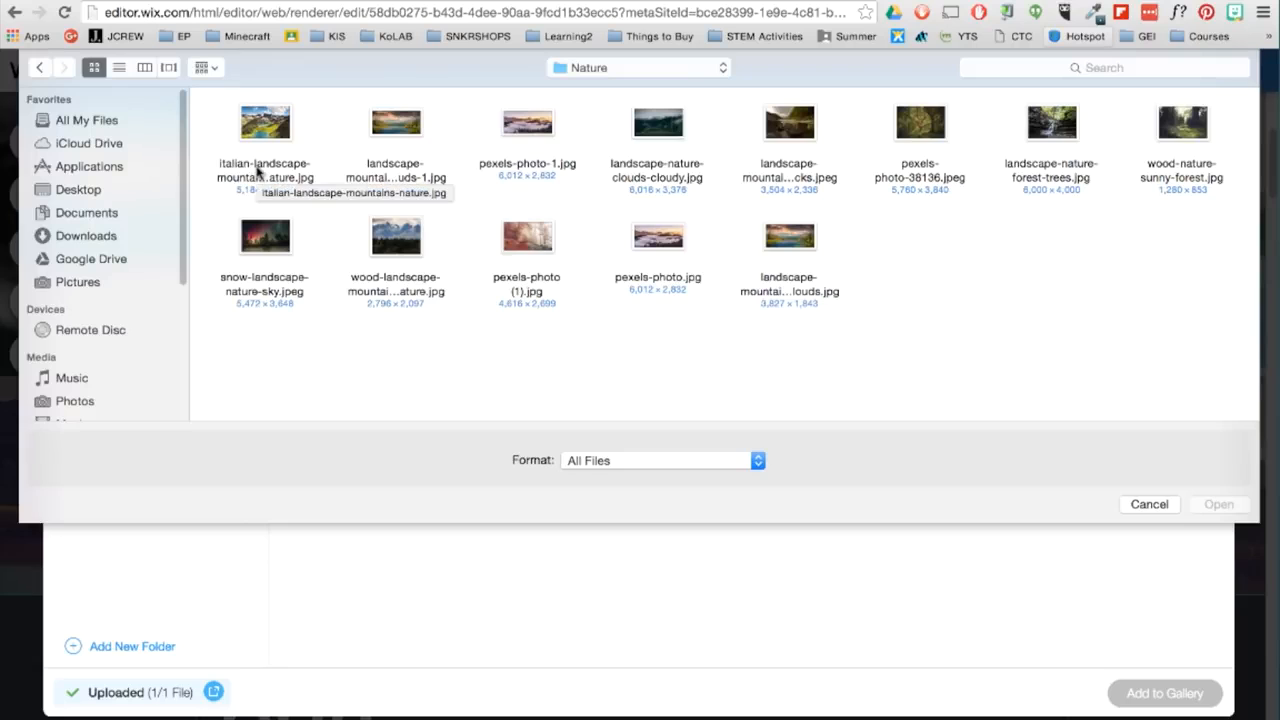
{"action": "left_click", "coordinate": [262, 165]}
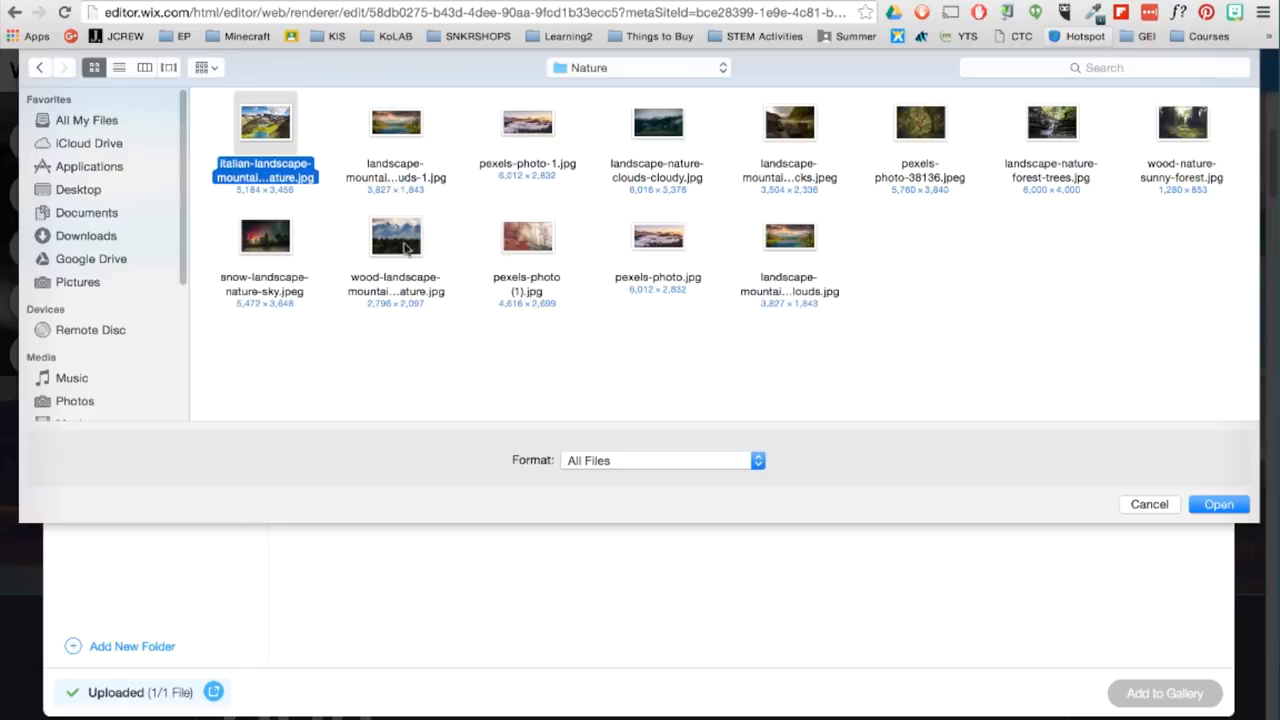
{"action": "left_click", "coordinate": [527, 236], "text": "super"}
{"action": "left_click", "coordinate": [789, 236], "text": "super"}
{"action": "left_click", "coordinate": [920, 122], "text": "super"}
{"action": "left_click", "coordinate": [1182, 122], "text": "super"}
{"action": "left_click", "coordinate": [396, 122], "text": "super"}
{"action": "left_click", "coordinate": [527, 122], "text": "super"}
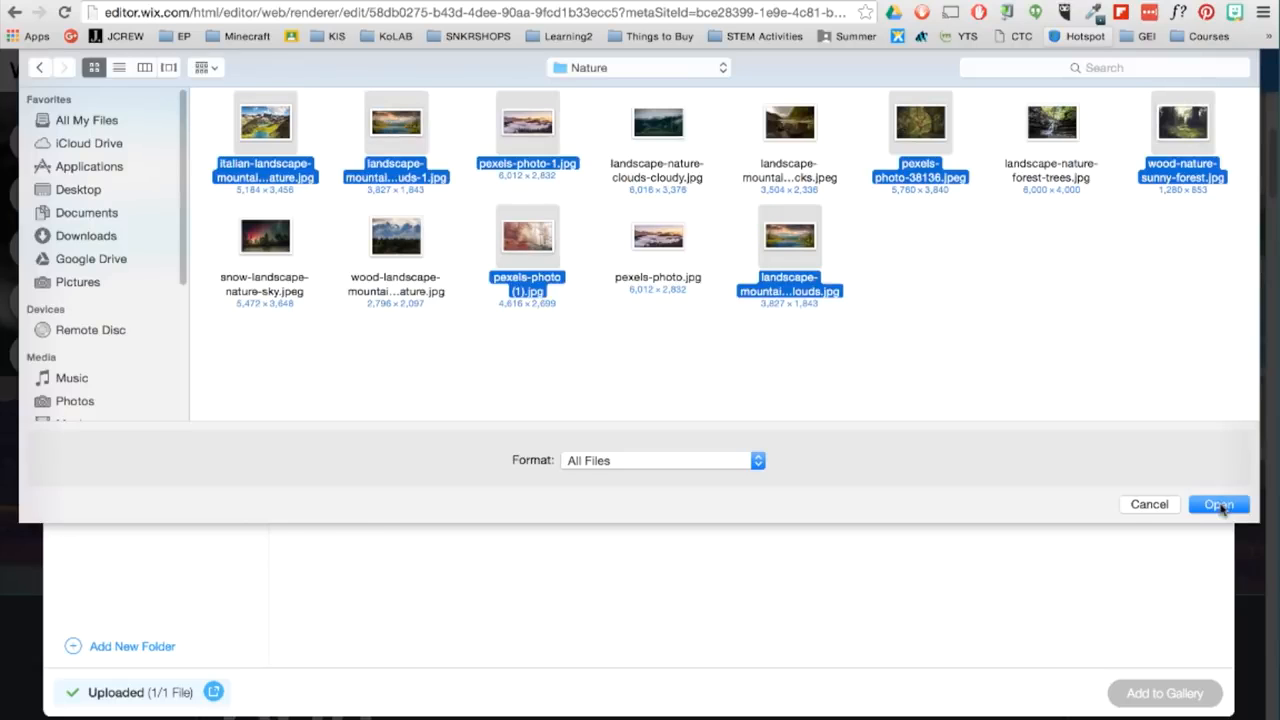
{"action": "left_click", "coordinate": [1219, 505]}
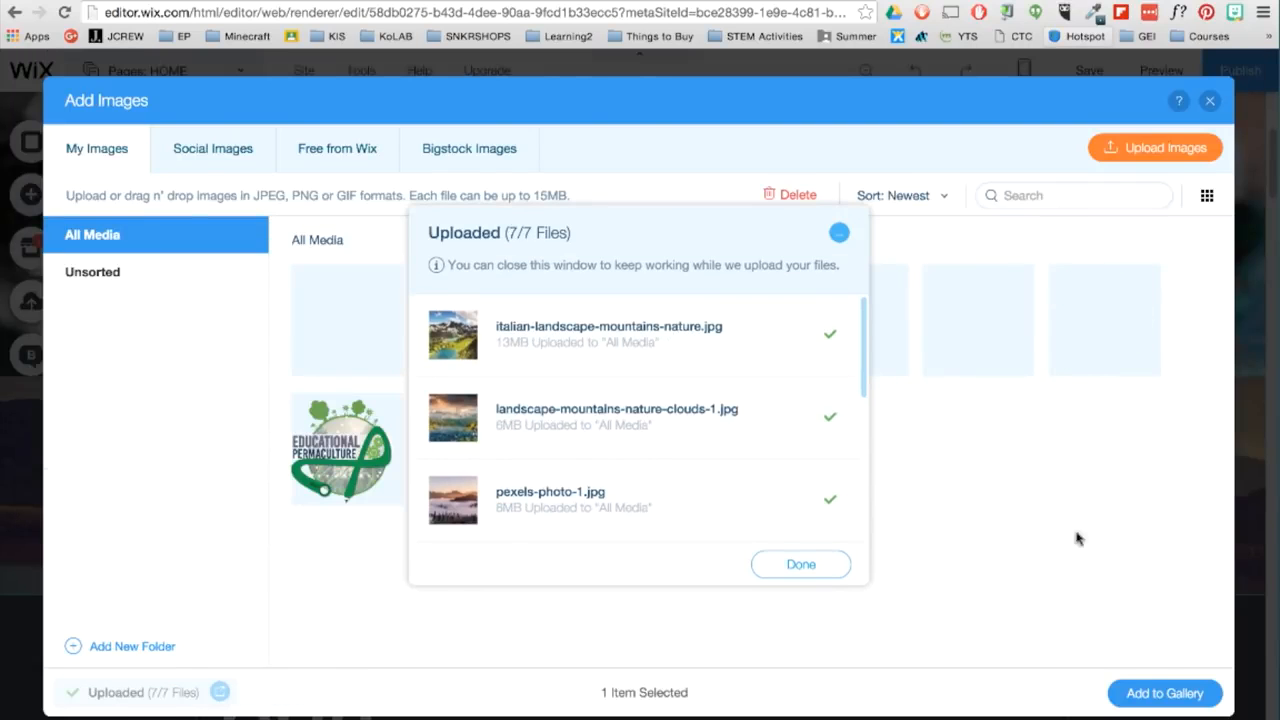
{"action": "left_click", "coordinate": [820, 565]}
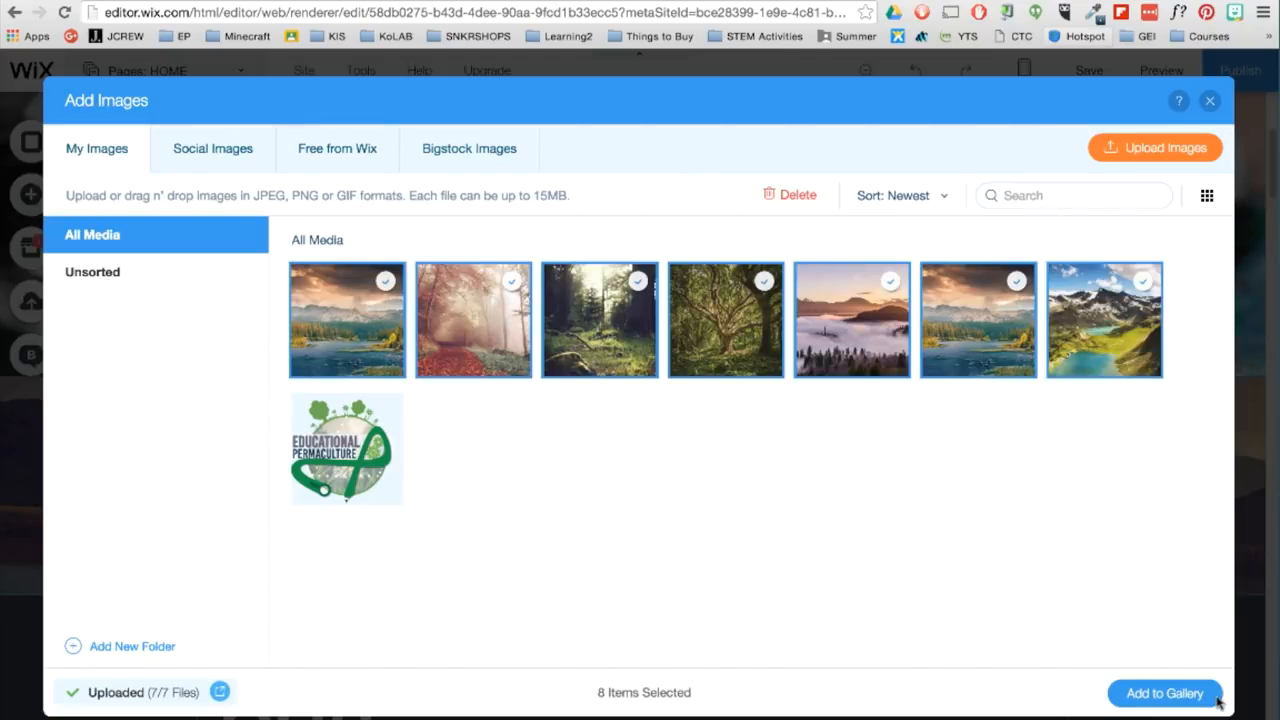
{"action": "left_click", "coordinate": [1165, 693]}
{"action": "left_click", "coordinate": [1102, 672]}
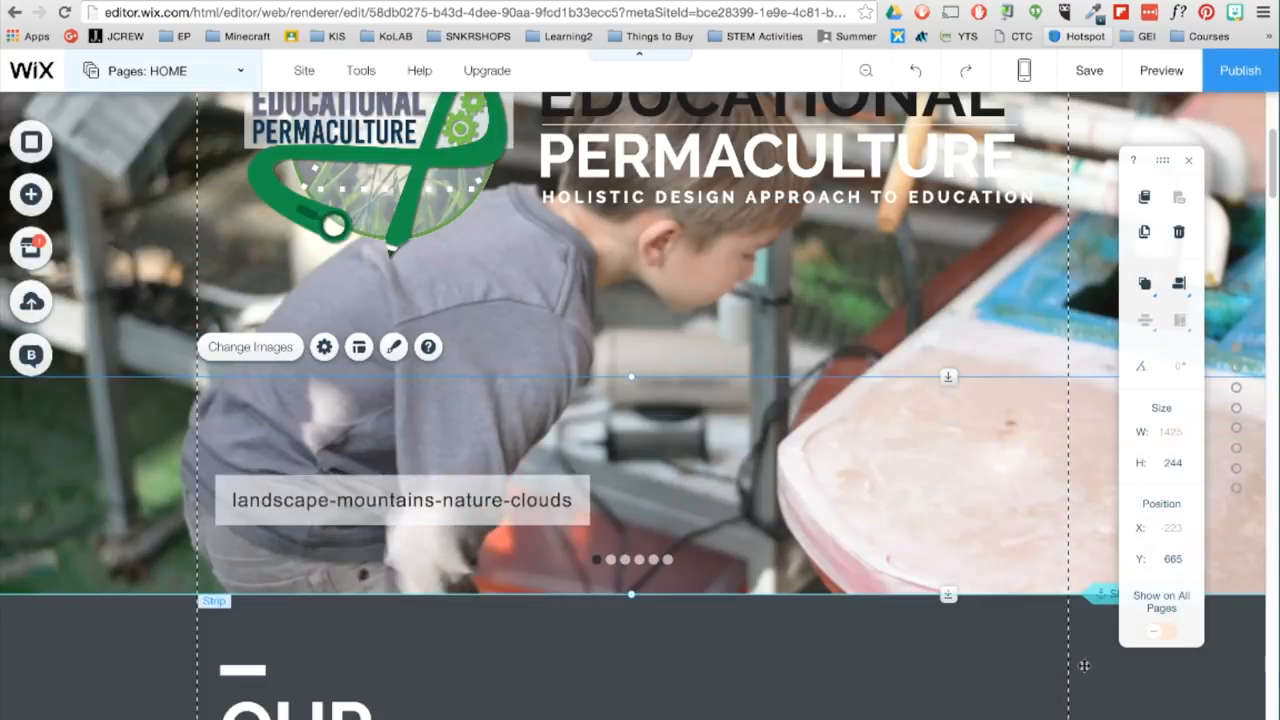
- Set the slideshow gallery to autoplay on loading and to show no text on its images
{"action": "left_click", "coordinate": [324, 347]}
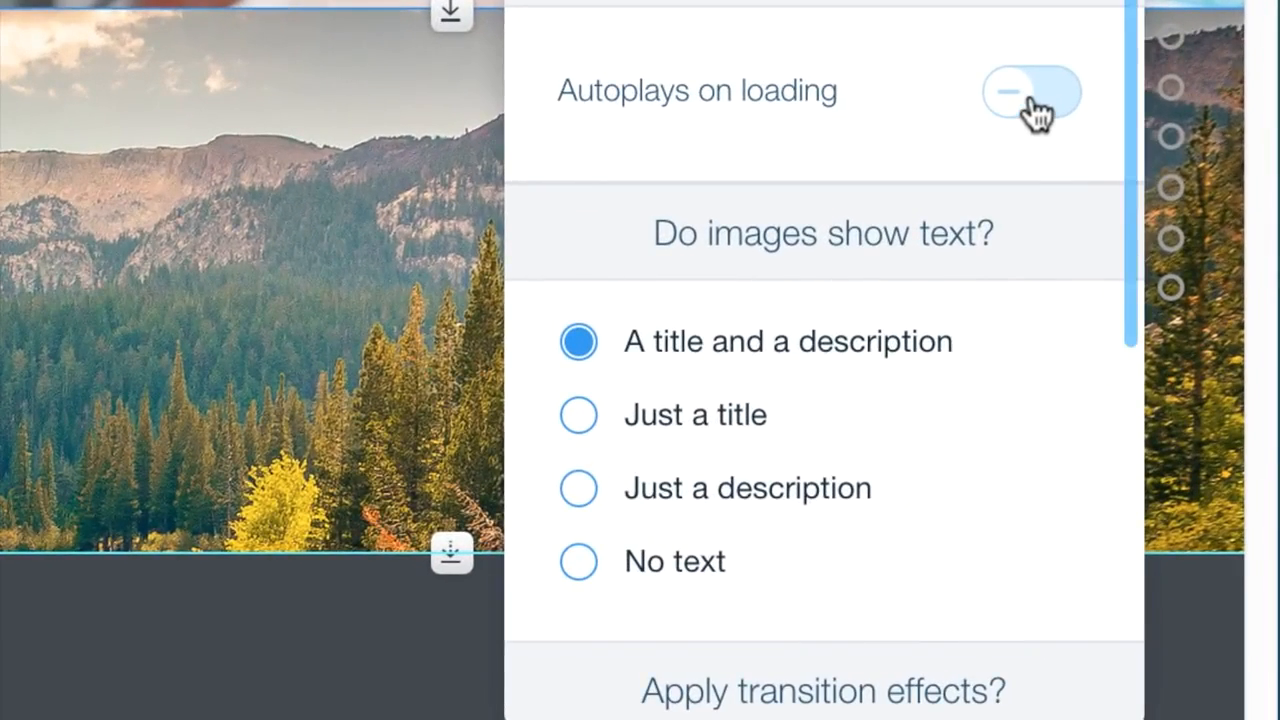
{"action": "left_click", "coordinate": [1035, 113]}
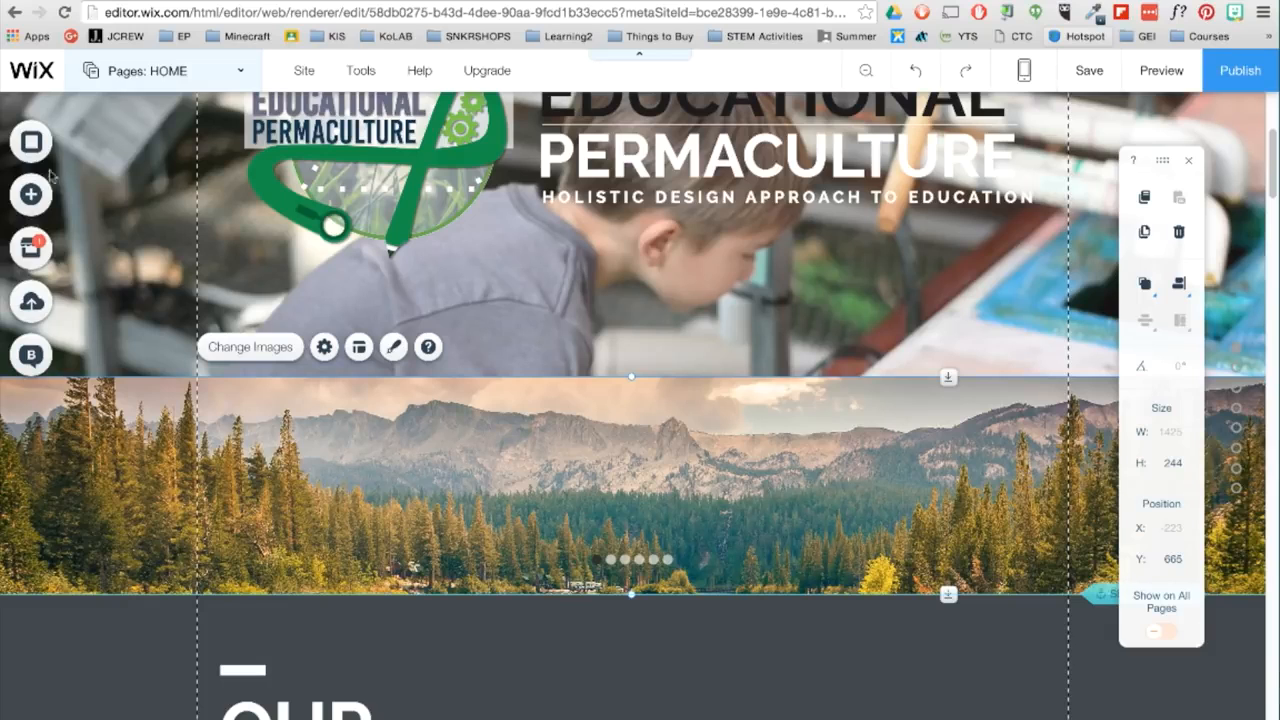
- Browse the strip designs and add a Classic (White) strip to the home page around the slideshow gallery
{"action": "left_click", "coordinate": [31, 196]}
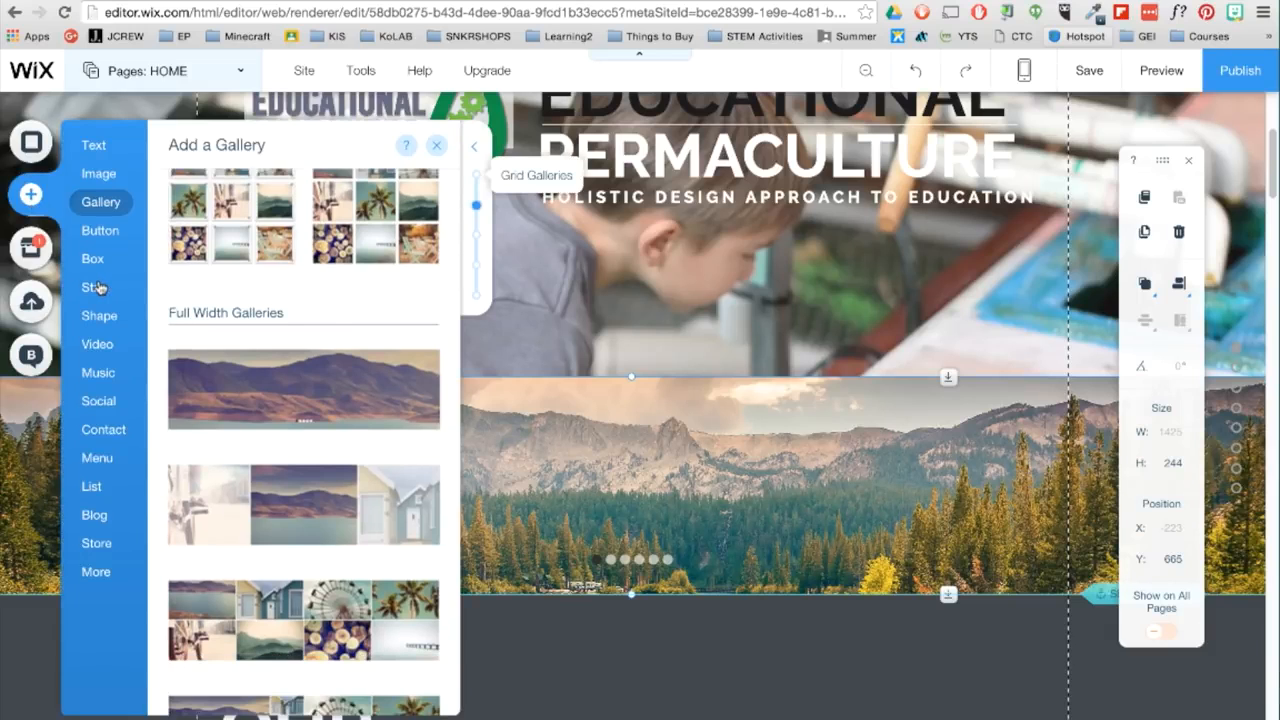
{"action": "left_click", "coordinate": [97, 287]}
{"action": "scroll", "coordinate": [265, 352], "scroll_direction": "up", "scroll_amount": 5}
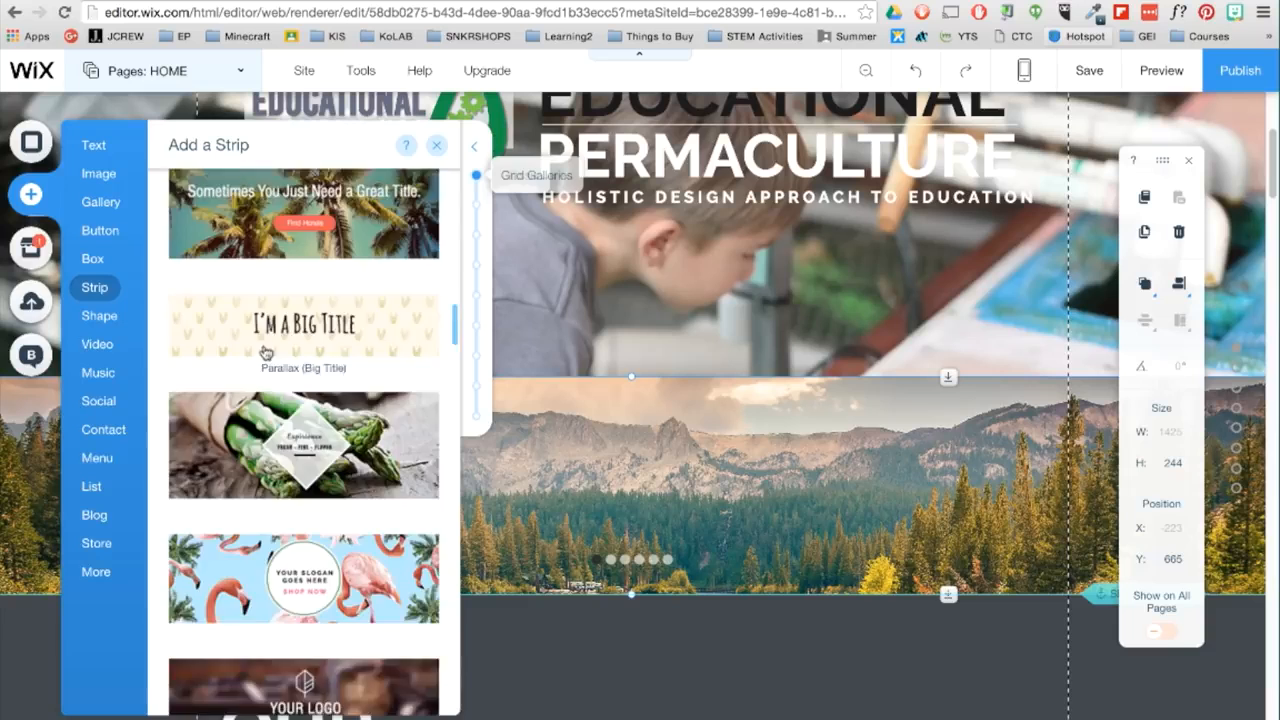
{"action": "scroll", "coordinate": [454, 335], "scroll_direction": "down", "scroll_amount": 3}
{"action": "scroll", "coordinate": [453, 456], "scroll_direction": "up", "scroll_amount": 15}
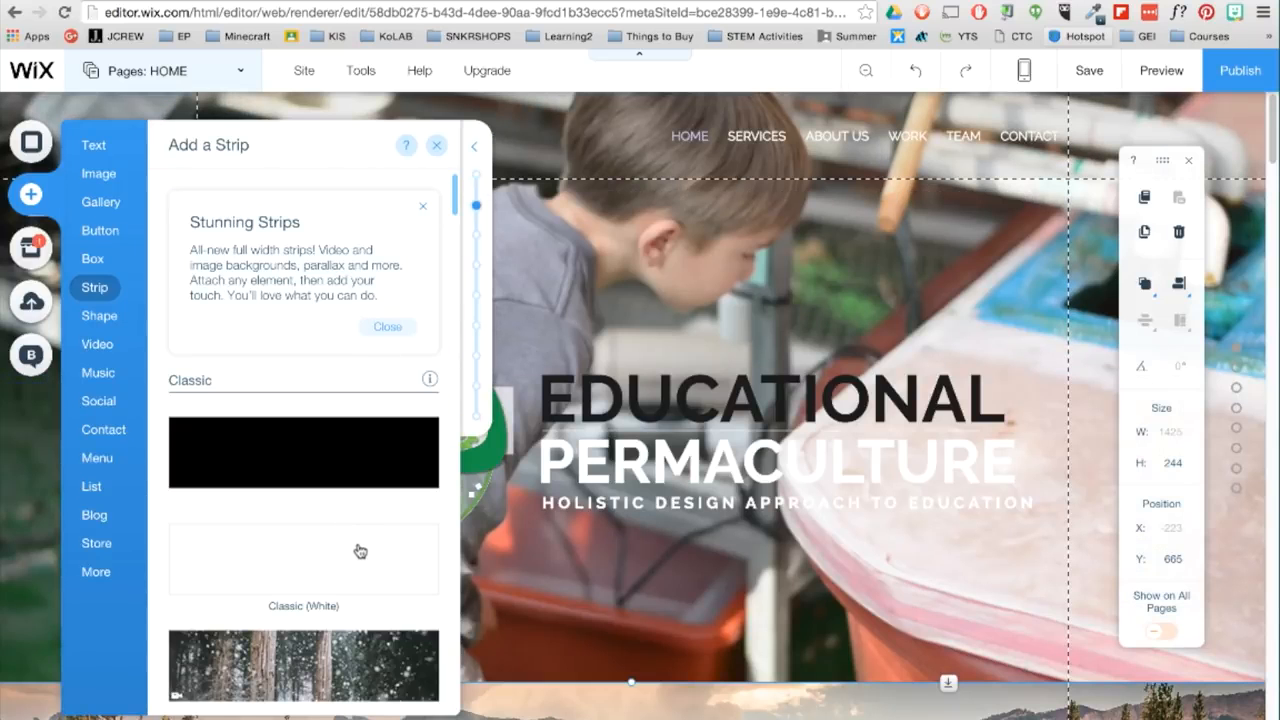
{"action": "left_click_drag", "start_coordinate": [620, 576], "coordinate": [648, 658]}
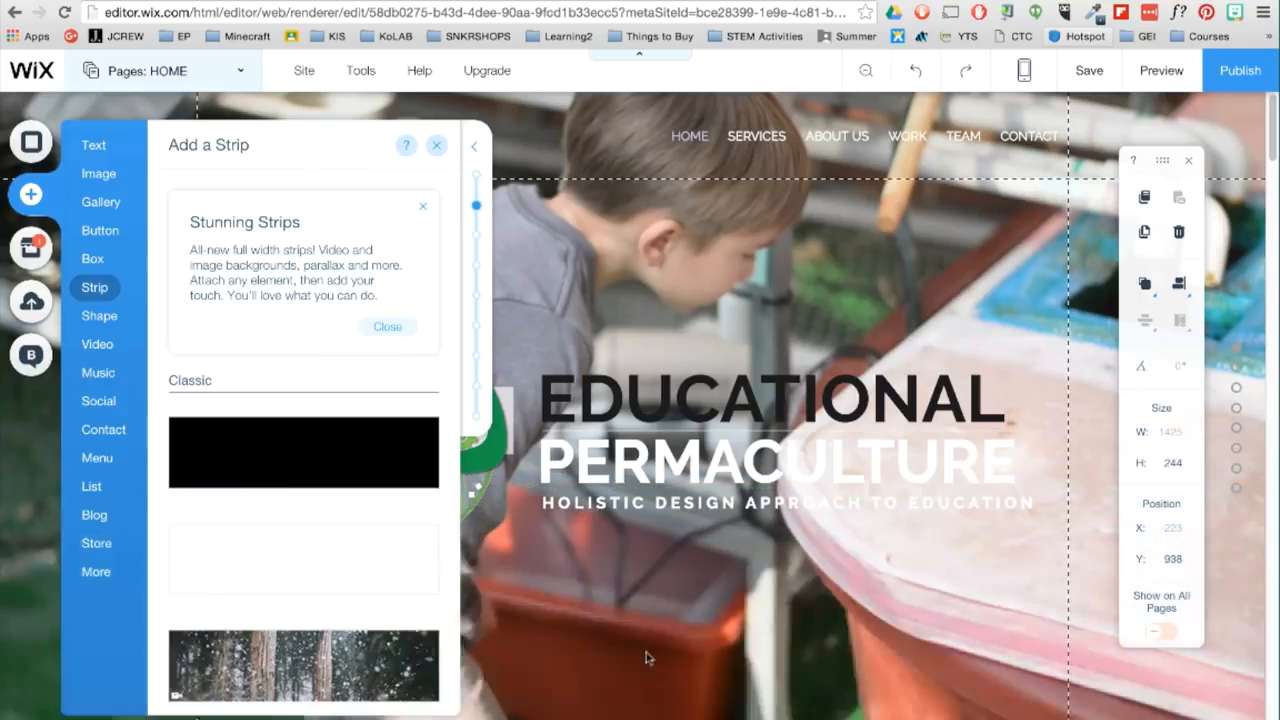
- Fit the white strip over the slideshow gallery with a height of 244 and a Y position of 938
{"action": "scroll", "coordinate": [546, 328], "scroll_direction": "down", "scroll_amount": 5}
{"action": "scroll", "coordinate": [546, 328], "scroll_direction": "up", "scroll_amount": 1}
{"action": "left_click_drag", "start_coordinate": [633, 168], "coordinate": [631, 332]}
{"action": "left_click_drag", "start_coordinate": [606, 435], "coordinate": [606, 702]}
{"action": "scroll", "coordinate": [531, 405], "scroll_direction": "down", "scroll_amount": 2}
{"action": "left_click_drag", "start_coordinate": [531, 405], "coordinate": [531, 378]}
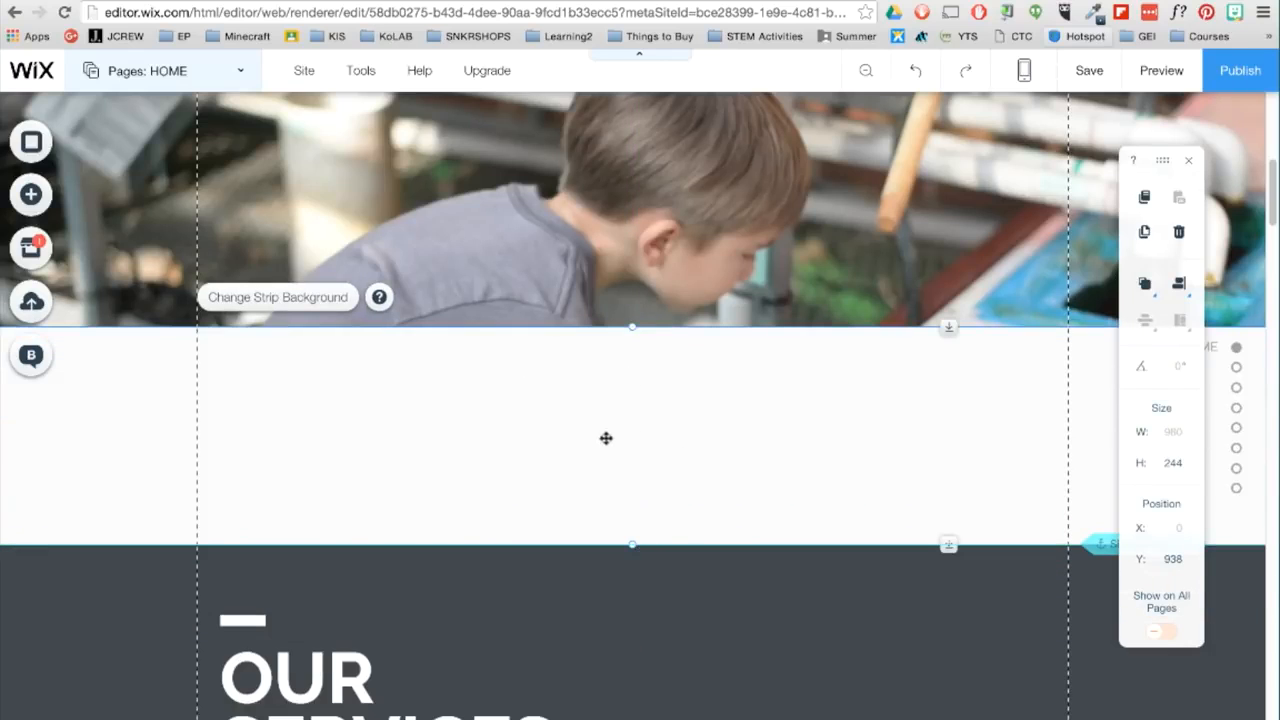
- Set the white strip's background color opacity to 26%
{"action": "left_click", "coordinate": [334, 304]}
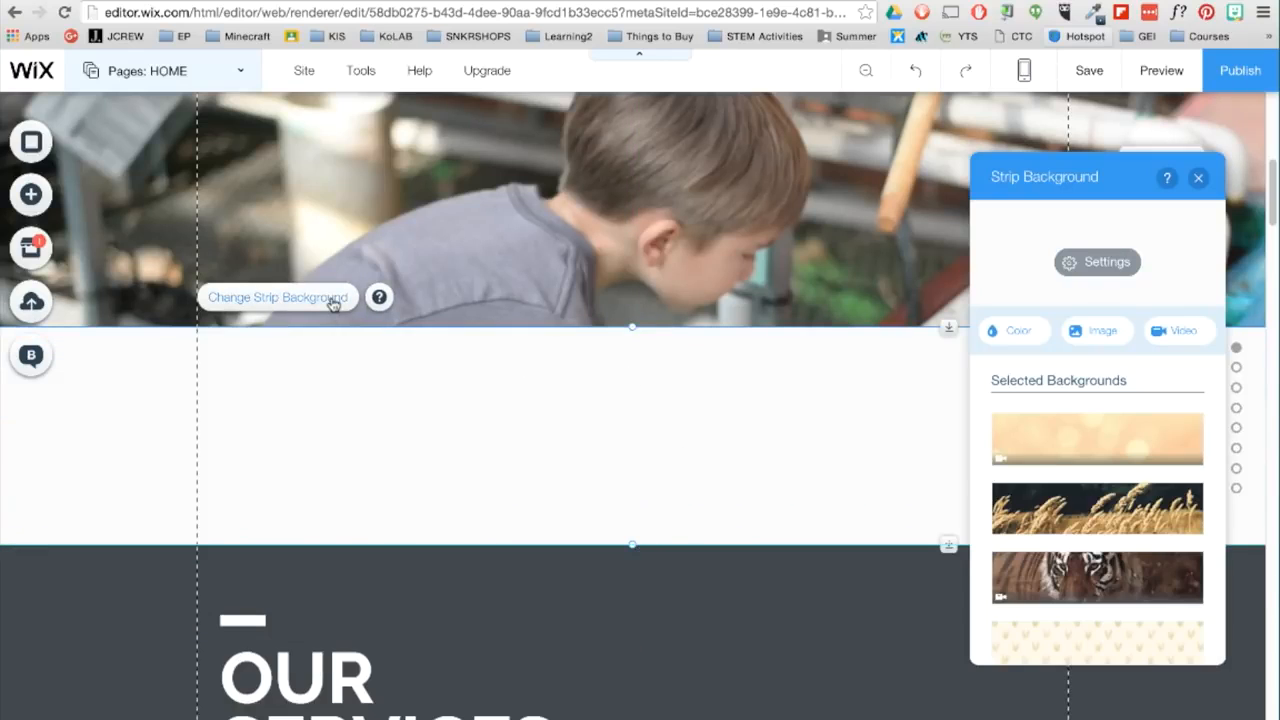
{"action": "left_click", "coordinate": [1109, 270]}
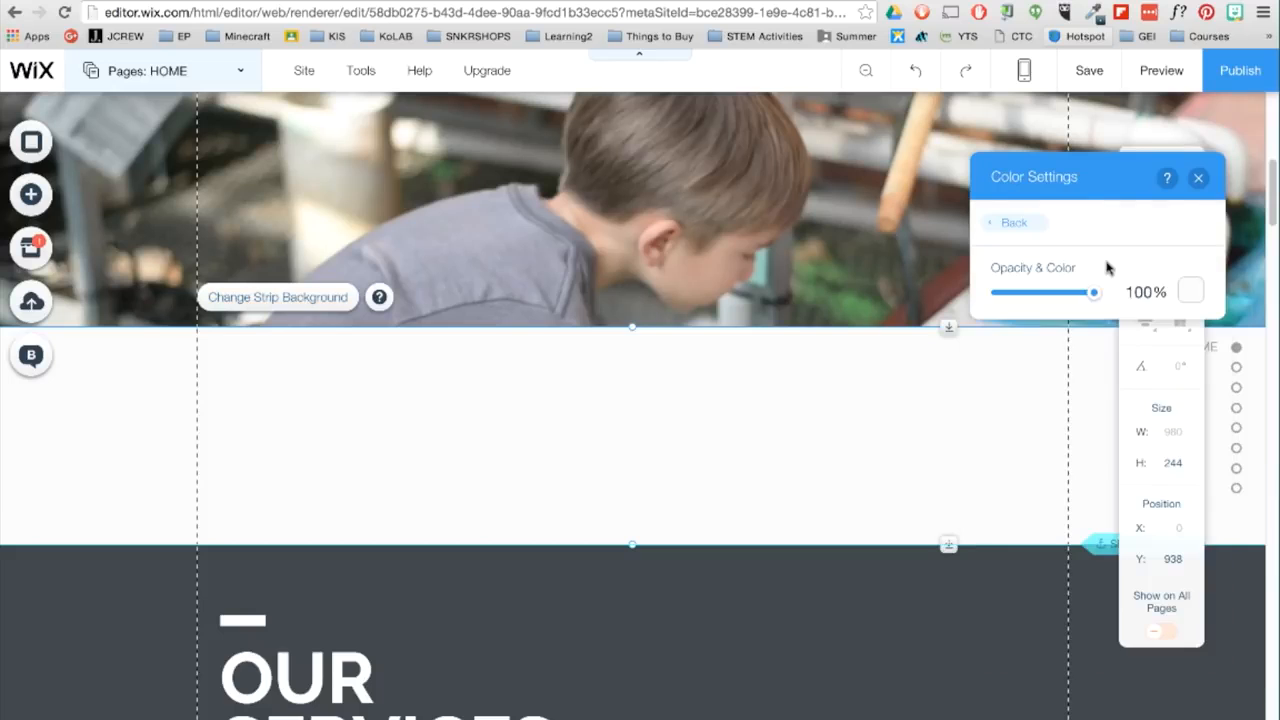
{"action": "left_click", "coordinate": [1035, 297]}
{"action": "left_click_drag", "start_coordinate": [1025, 298], "coordinate": [1022, 294]}
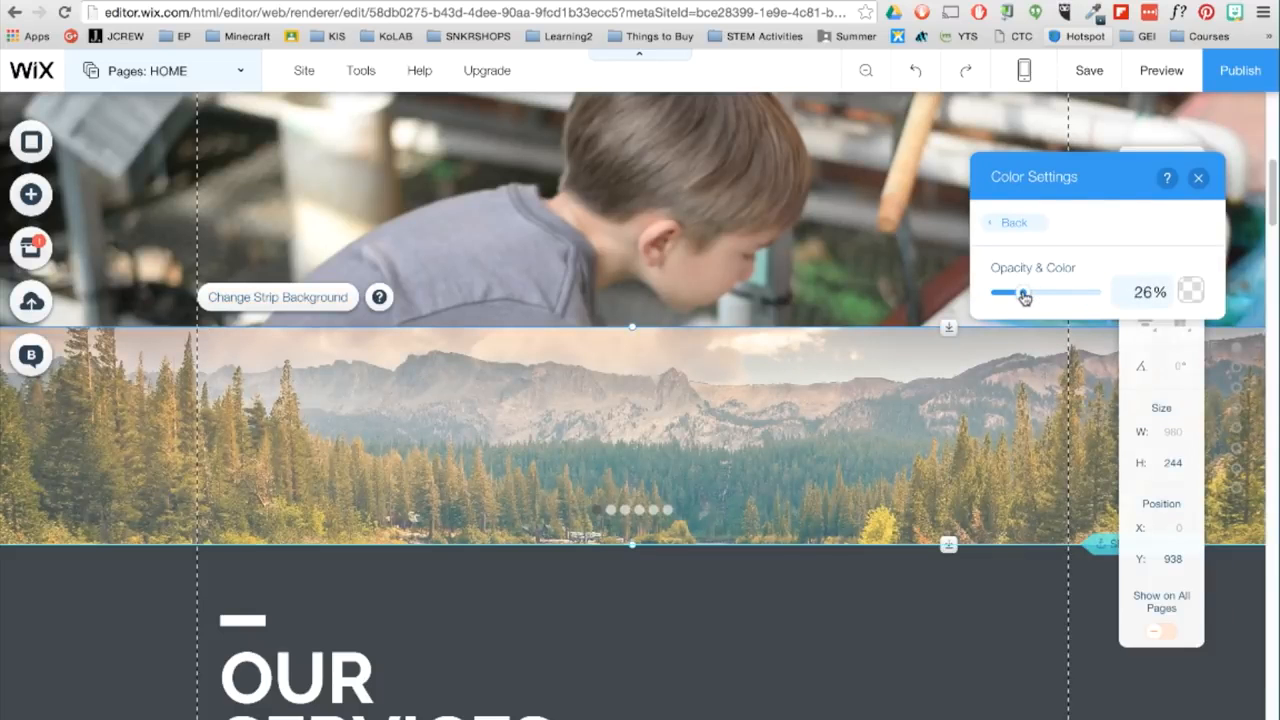
{"action": "left_click", "coordinate": [1199, 178]}
- Add a YouTube video beside the "What is Educational Permaculture?" heading and open its settings
{"action": "scroll", "coordinate": [1086, 414], "scroll_direction": "up", "scroll_amount": 10}
{"action": "scroll", "coordinate": [1086, 414], "scroll_direction": "down", "scroll_amount": 5}
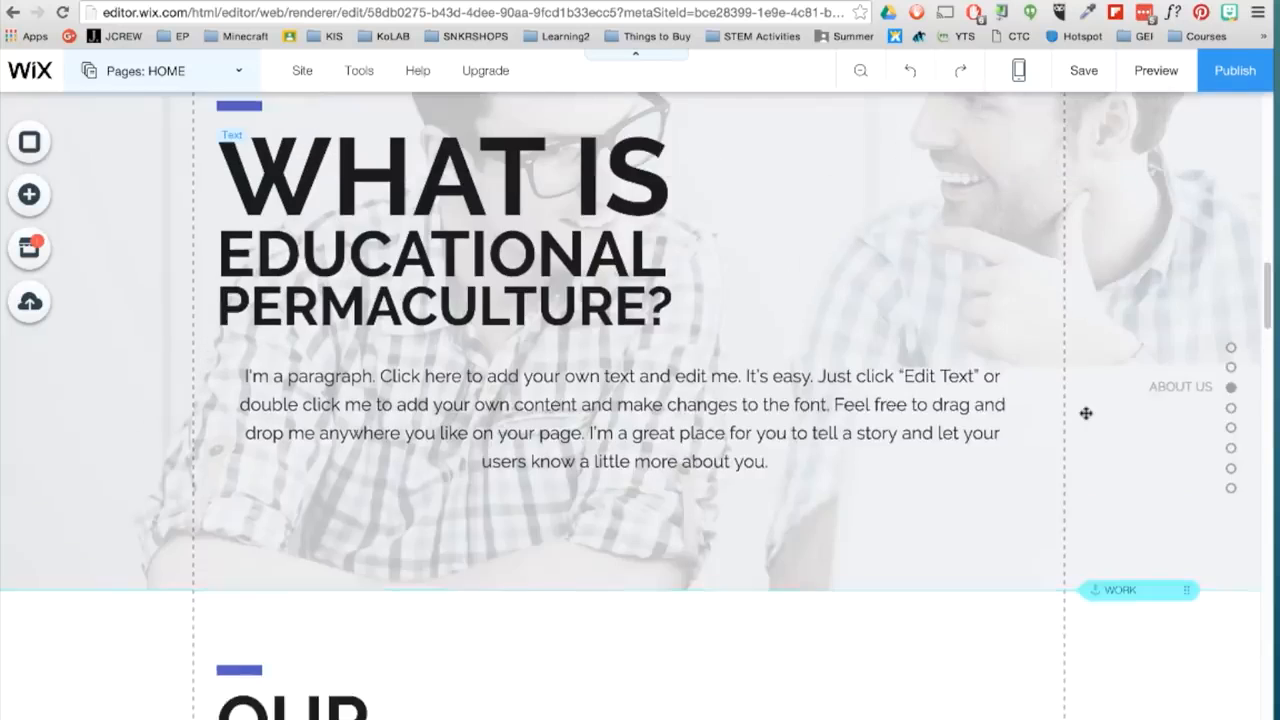
{"action": "scroll", "coordinate": [1084, 410], "scroll_direction": "up", "scroll_amount": 1}
{"action": "left_click", "coordinate": [29, 194]}
{"action": "left_click", "coordinate": [95, 344]}
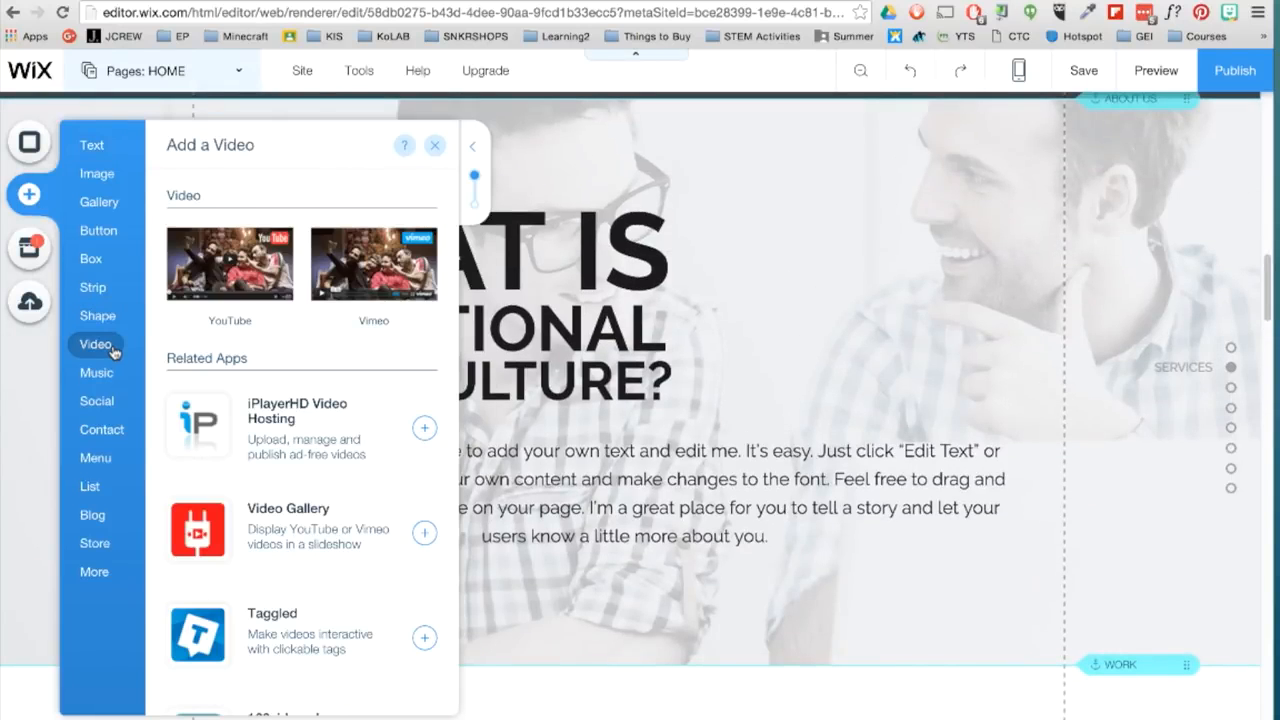
{"action": "left_click_drag", "start_coordinate": [230, 265], "coordinate": [820, 331]}
{"action": "left_click_drag", "start_coordinate": [615, 458], "coordinate": [749, 297]}
{"action": "double_click", "coordinate": [782, 288]}
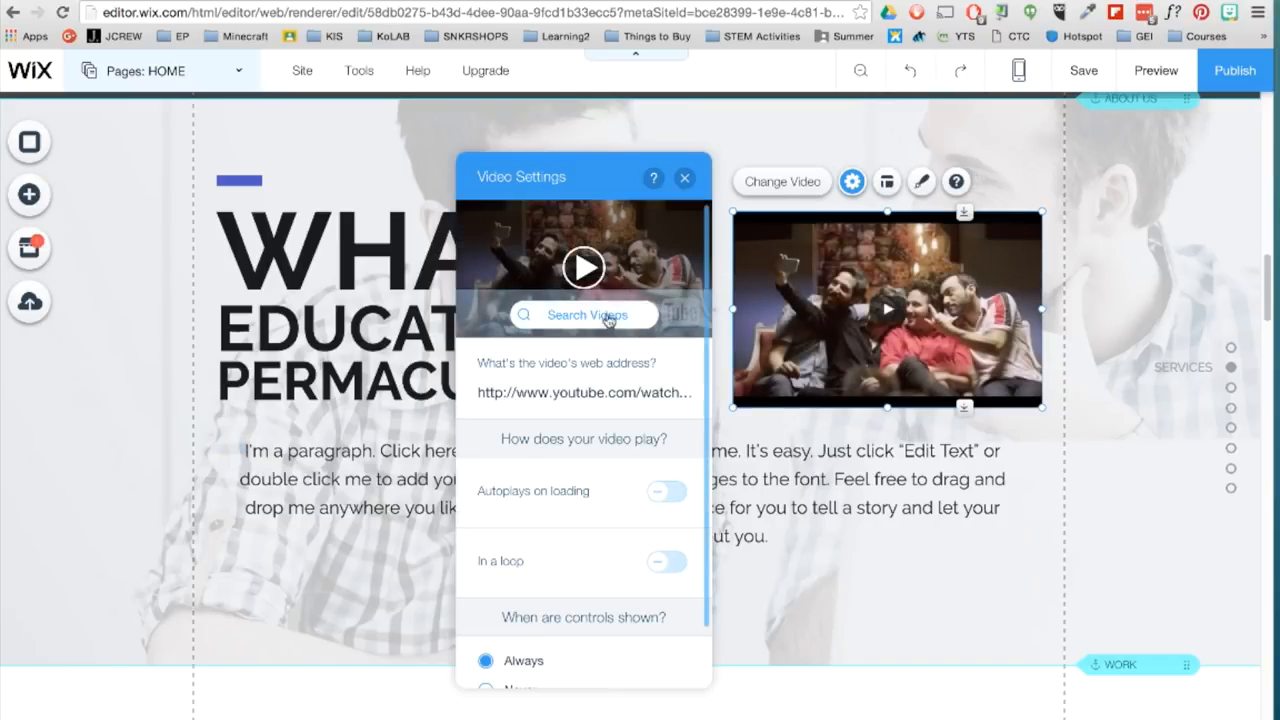
- Search YouTube for "CAT" videos from the video settings and close the search without adding one
{"action": "left_click", "coordinate": [606, 320]}
{"action": "type", "text": "CAT"}
{"action": "left_click", "coordinate": [914, 232]}
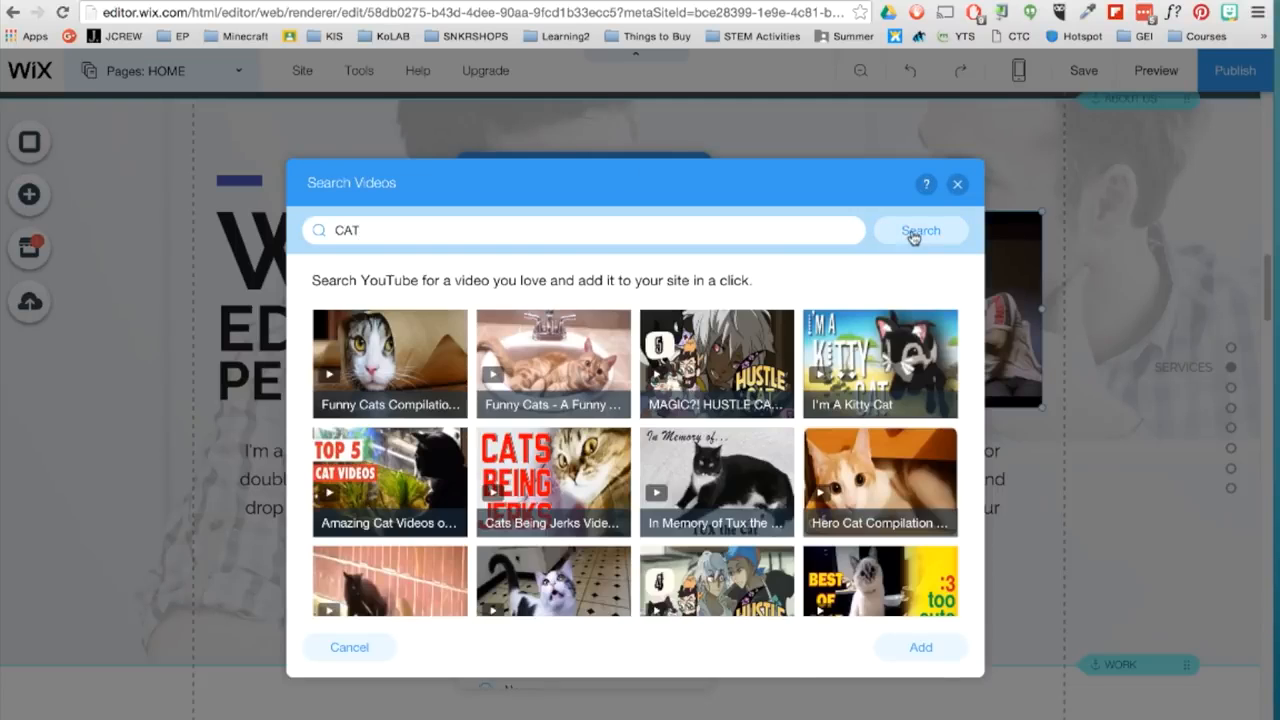
{"action": "left_click", "coordinate": [957, 183]}
- Replace the video's web address with the copied YouTube link ending in watch?v=7VztZPzLToU and update the video
{"action": "left_click", "coordinate": [595, 393]}
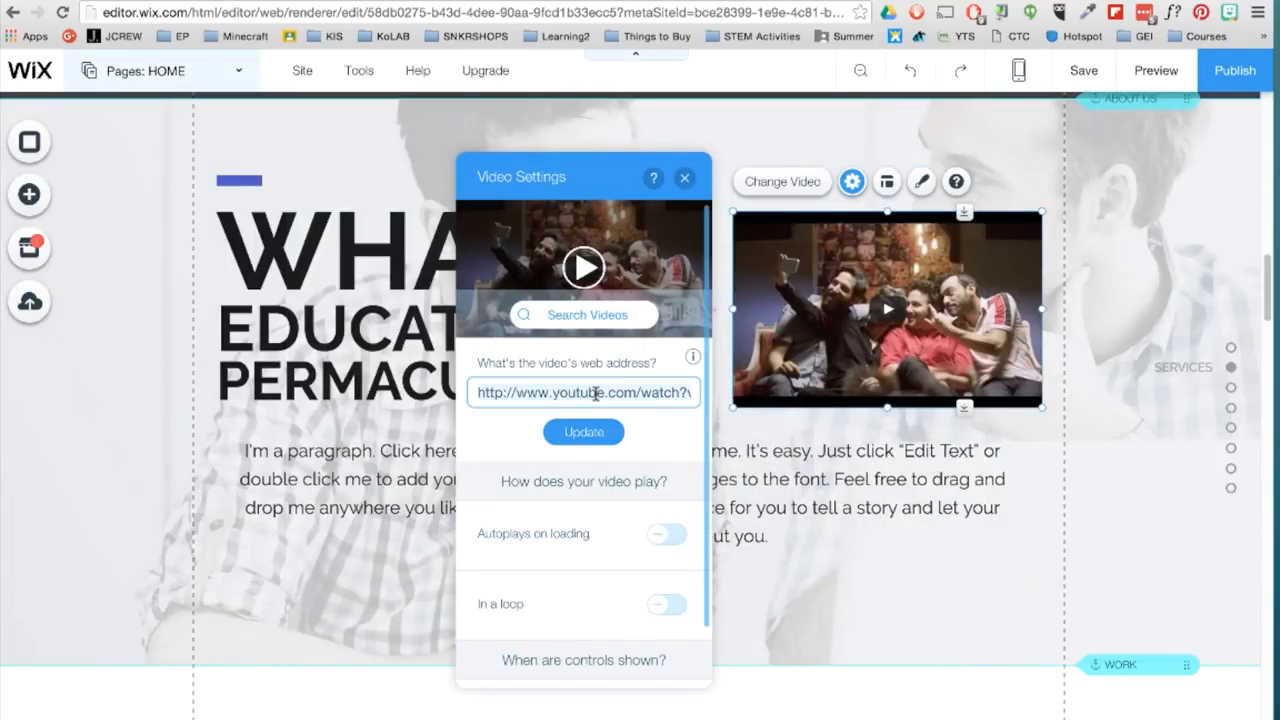
{"action": "key", "text": "ctrl+a"}
{"action": "key", "text": "BackSpace"}
{"action": "type", "text": "https://www.youtube.com/watch?v=7VztZPzLToU"}
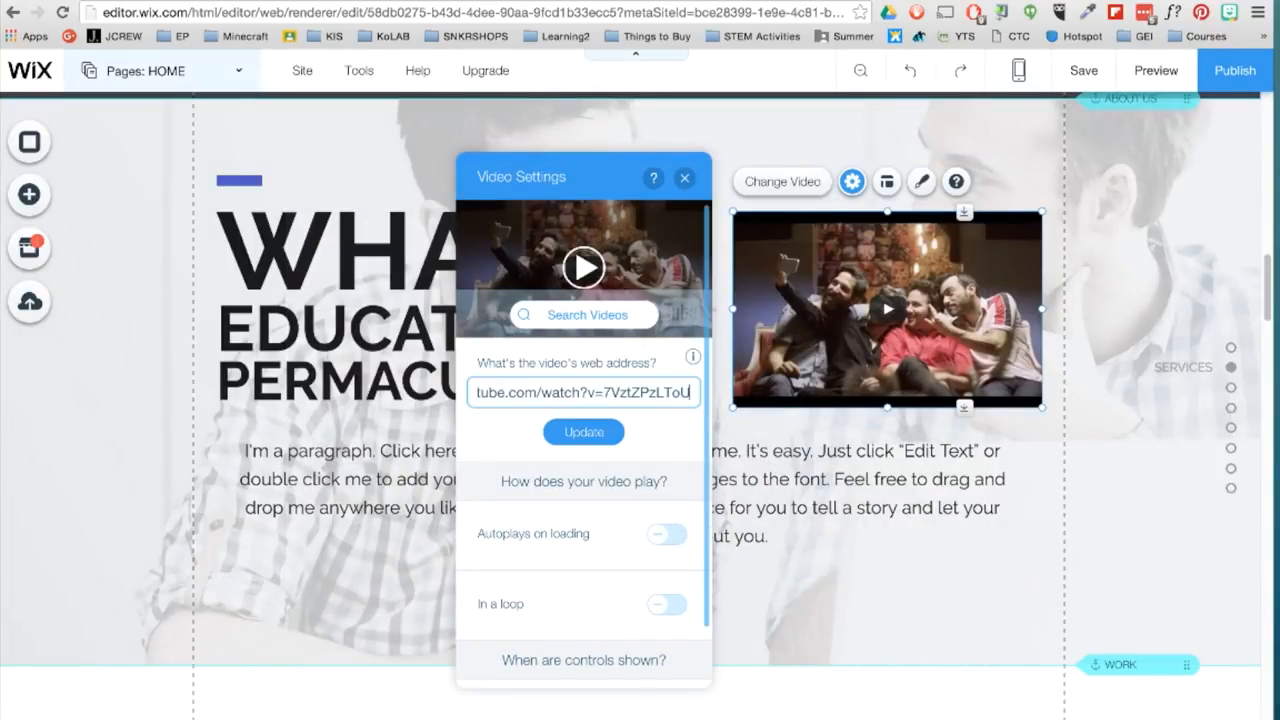
{"action": "left_click", "coordinate": [584, 432]}
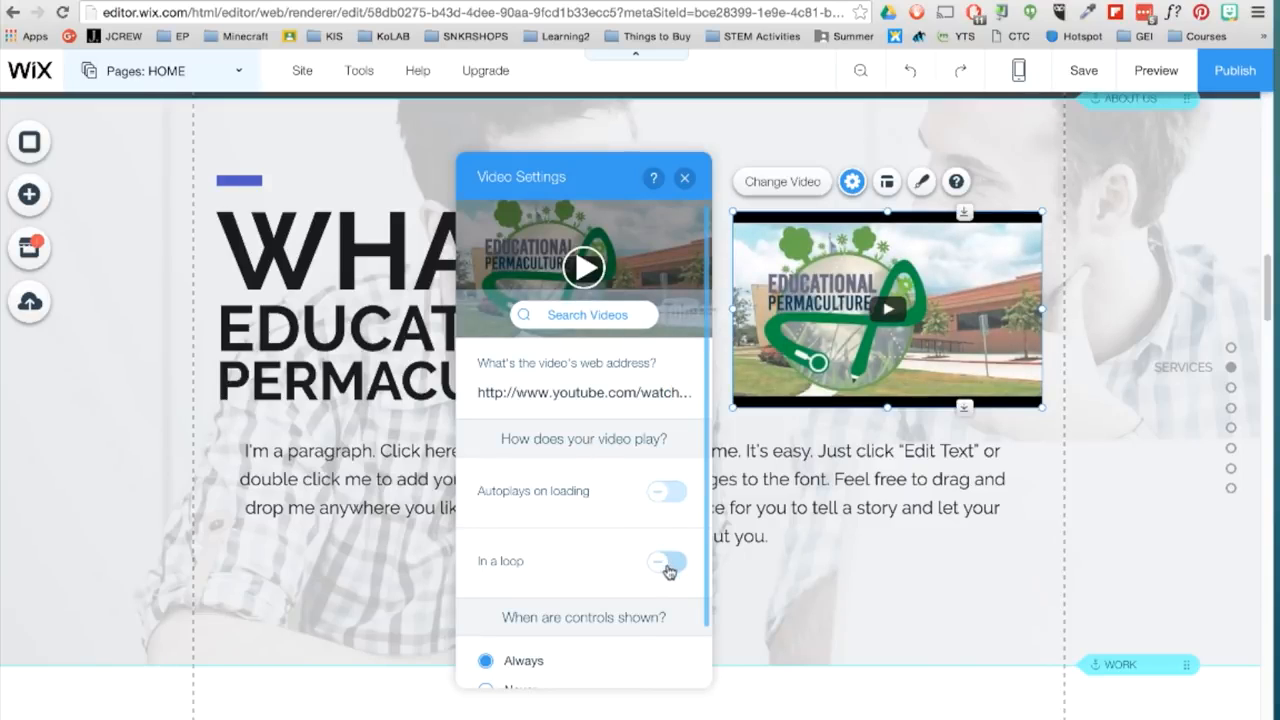
{"action": "left_click", "coordinate": [684, 177]}
- Widen the video toward the heading and shorten the surrounding strip by raising its lower edge closer to the paragraph
{"action": "left_click_drag", "start_coordinate": [731, 311], "coordinate": [695, 311]}
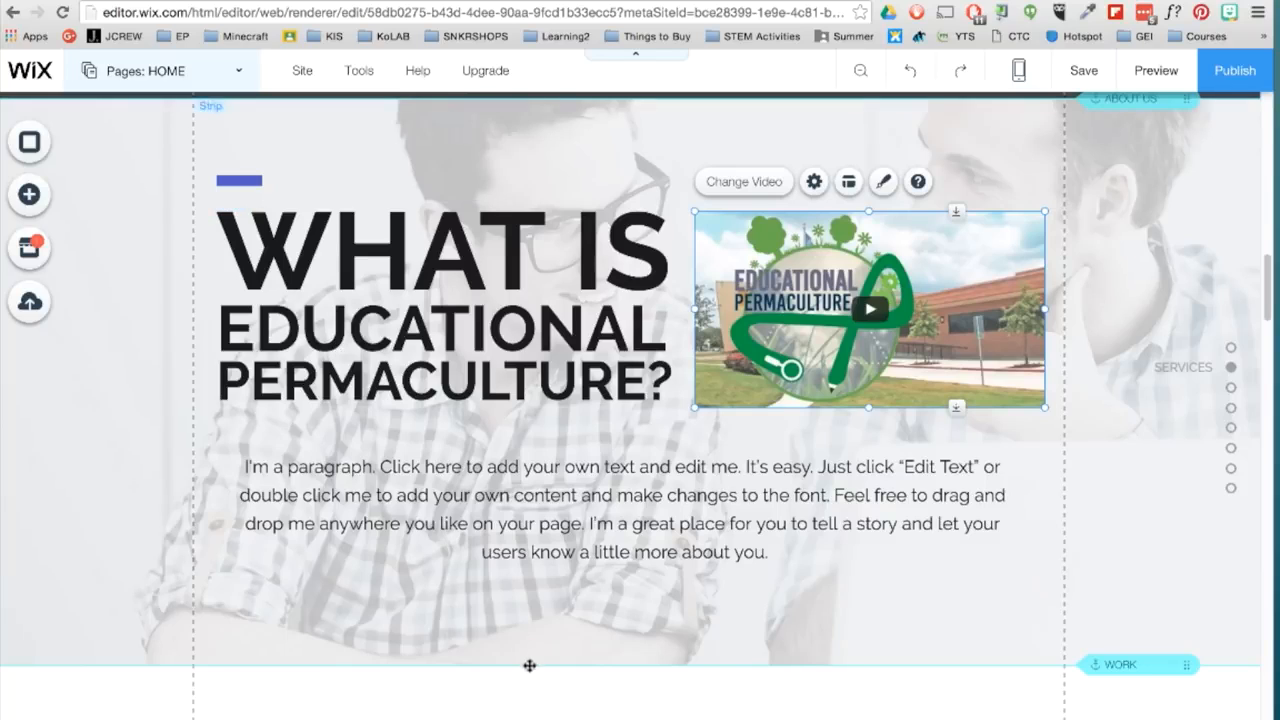
{"action": "left_click", "coordinate": [557, 631]}
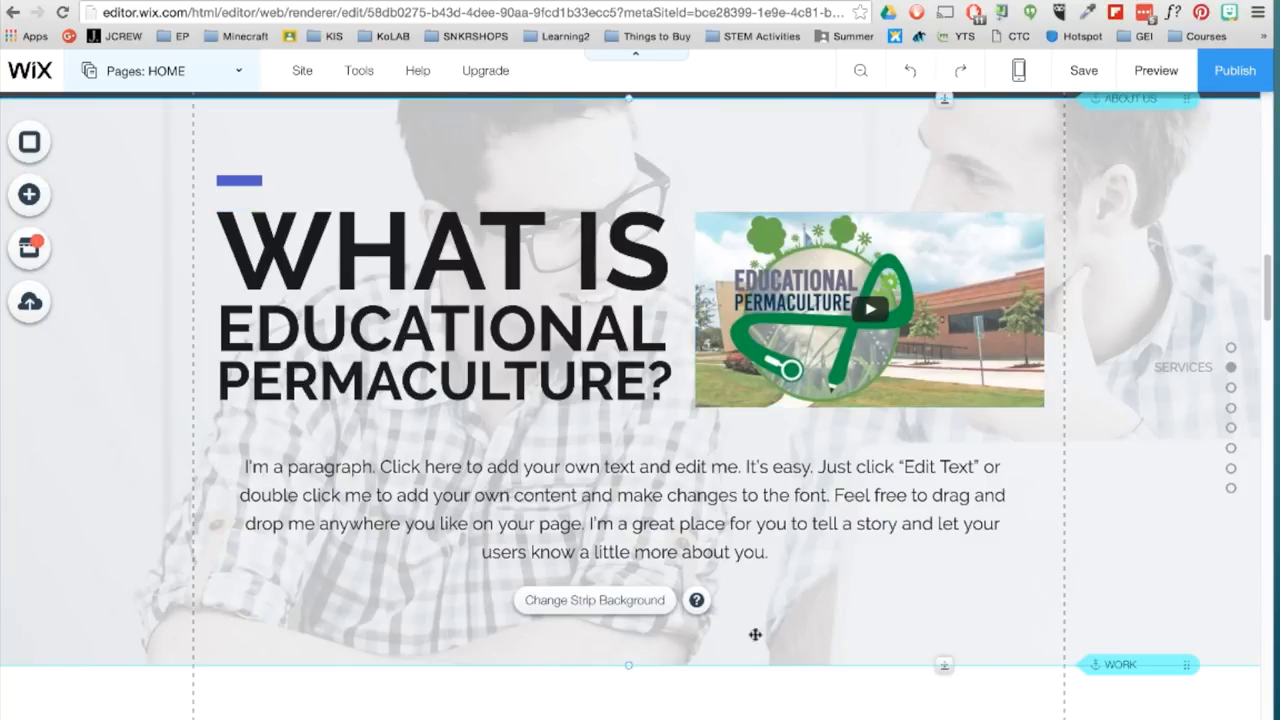
{"action": "left_click_drag", "start_coordinate": [950, 660], "coordinate": [954, 603]}
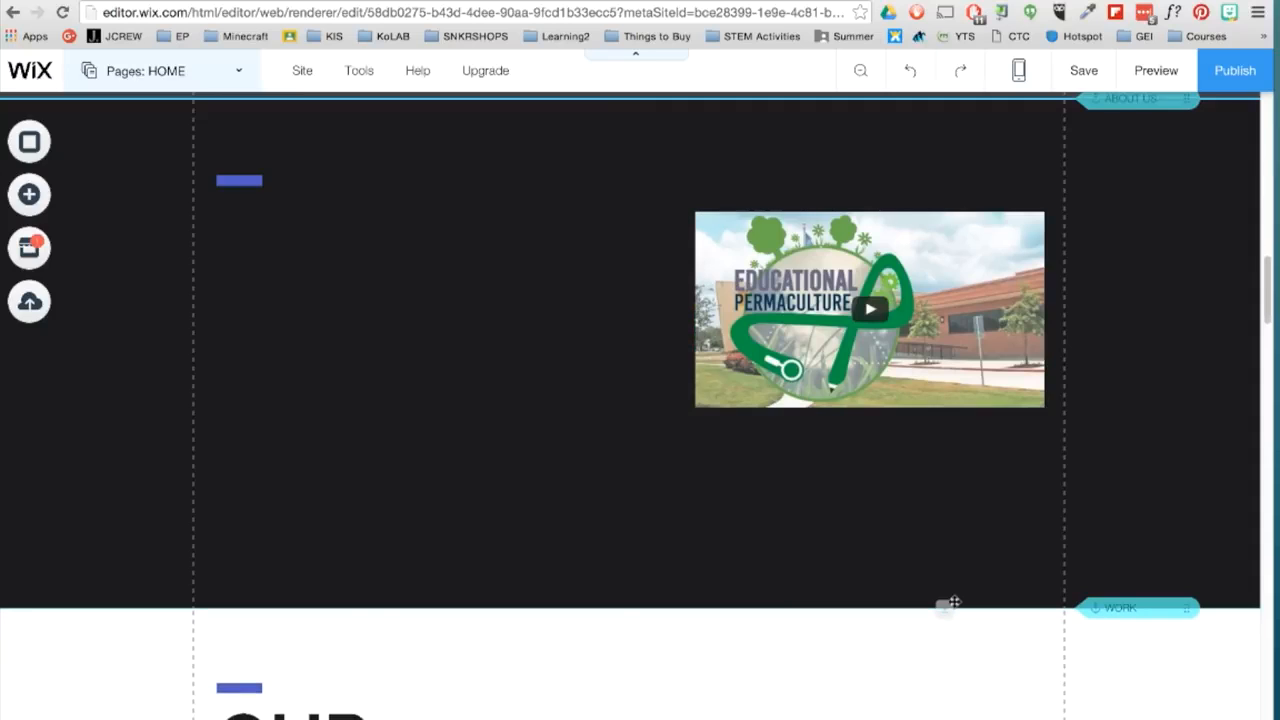
- Select the blue bar, heading and video together and shift them up in the strip along with the content below
{"action": "left_click", "coordinate": [241, 182]}
{"action": "left_click", "coordinate": [532, 247], "text": "shift"}
{"action": "left_click", "coordinate": [790, 245], "text": "shift"}
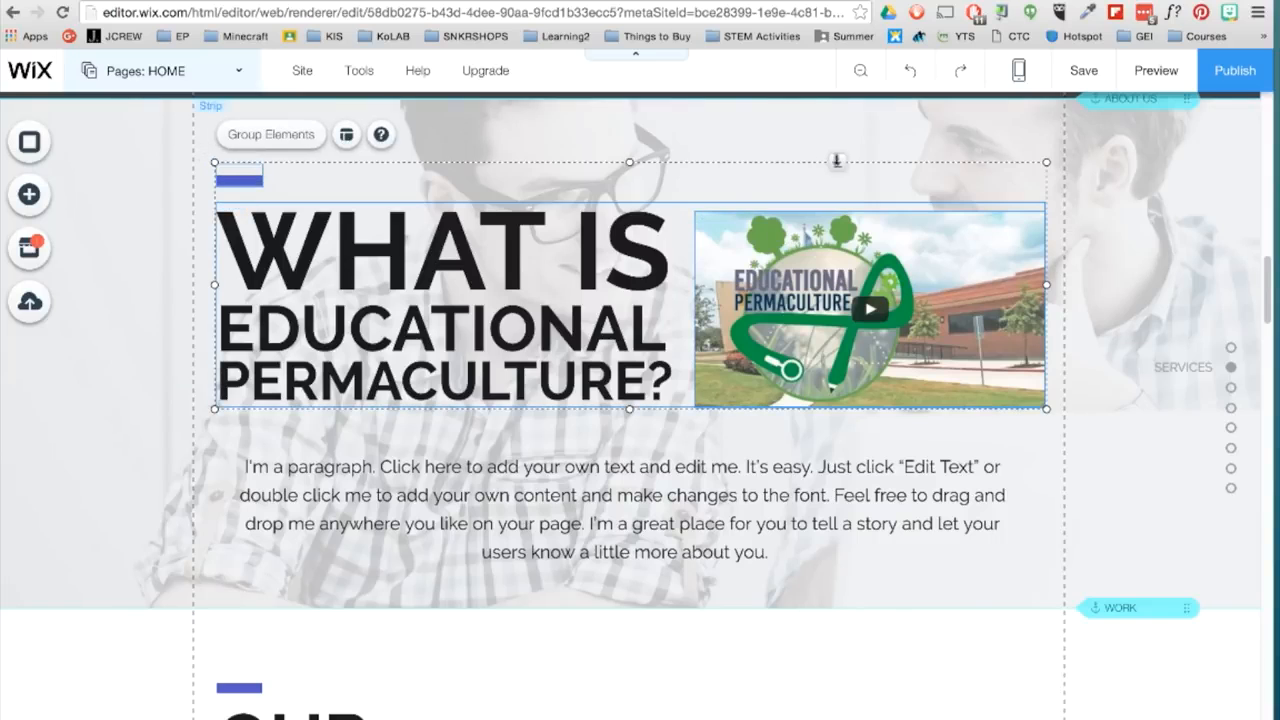
{"action": "left_click_drag", "start_coordinate": [837, 162], "coordinate": [838, 131]}
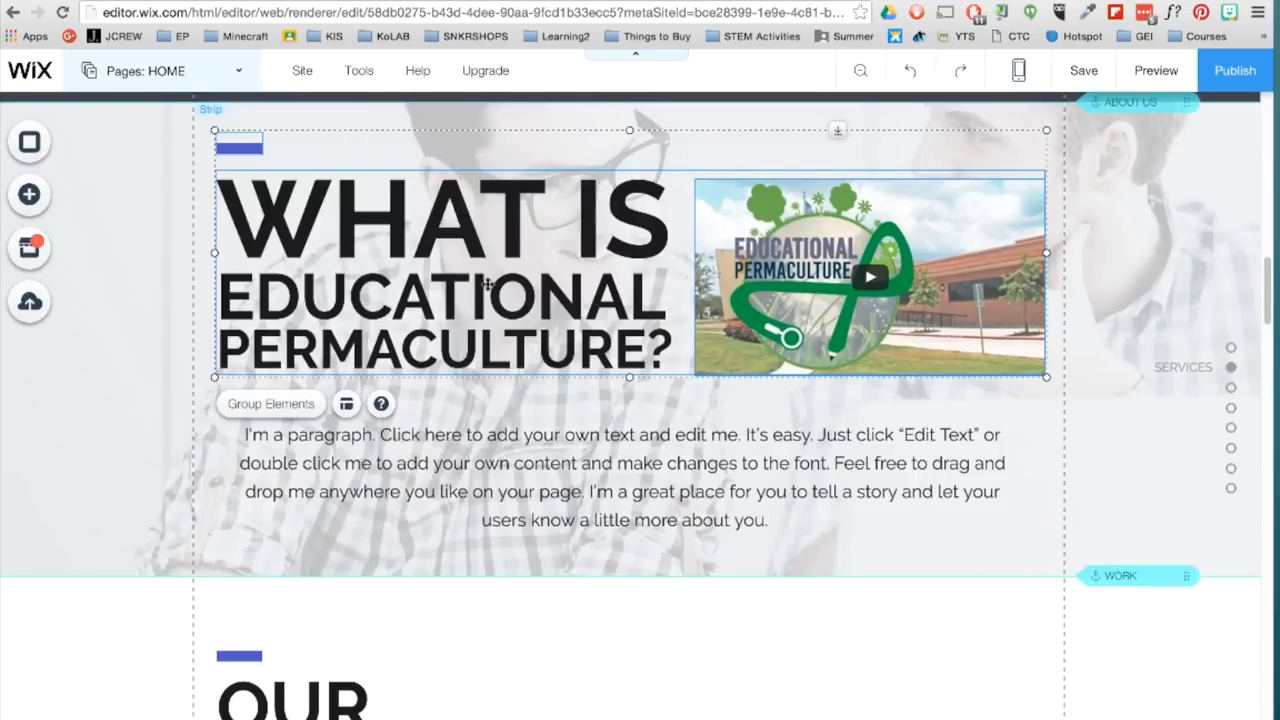
- Rename the SERVICES menu entry as SYSTEMS in the site's page list
{"action": "left_click", "coordinate": [238, 76]}
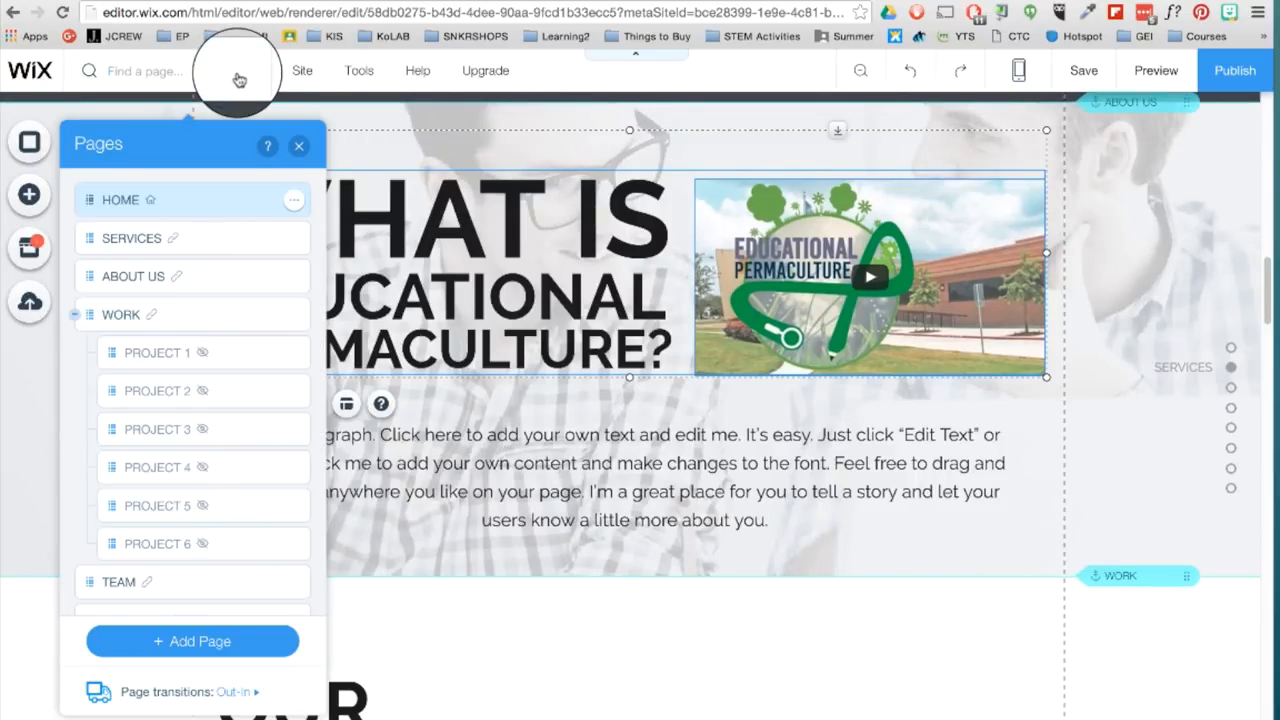
{"action": "mouse_move", "coordinate": [100, 238]}
{"action": "left_mouse_down"}
{"action": "mouse_move", "coordinate": [111, 298]}
{"action": "mouse_move", "coordinate": [106, 238]}
{"action": "left_mouse_up"}
{"action": "double_click", "coordinate": [133, 240]}
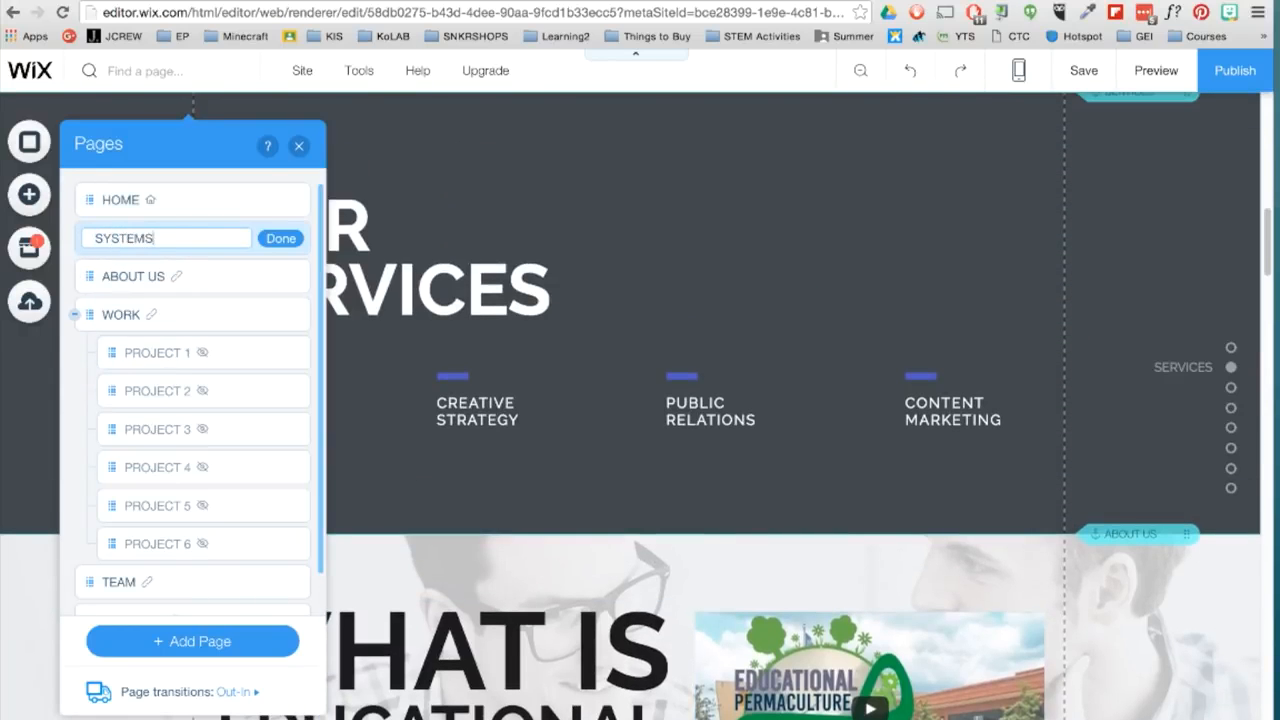
{"action": "left_click", "coordinate": [291, 239]}
- Add a new page named BLOG to the site
{"action": "scroll", "coordinate": [258, 458], "scroll_direction": "down", "scroll_amount": 2}
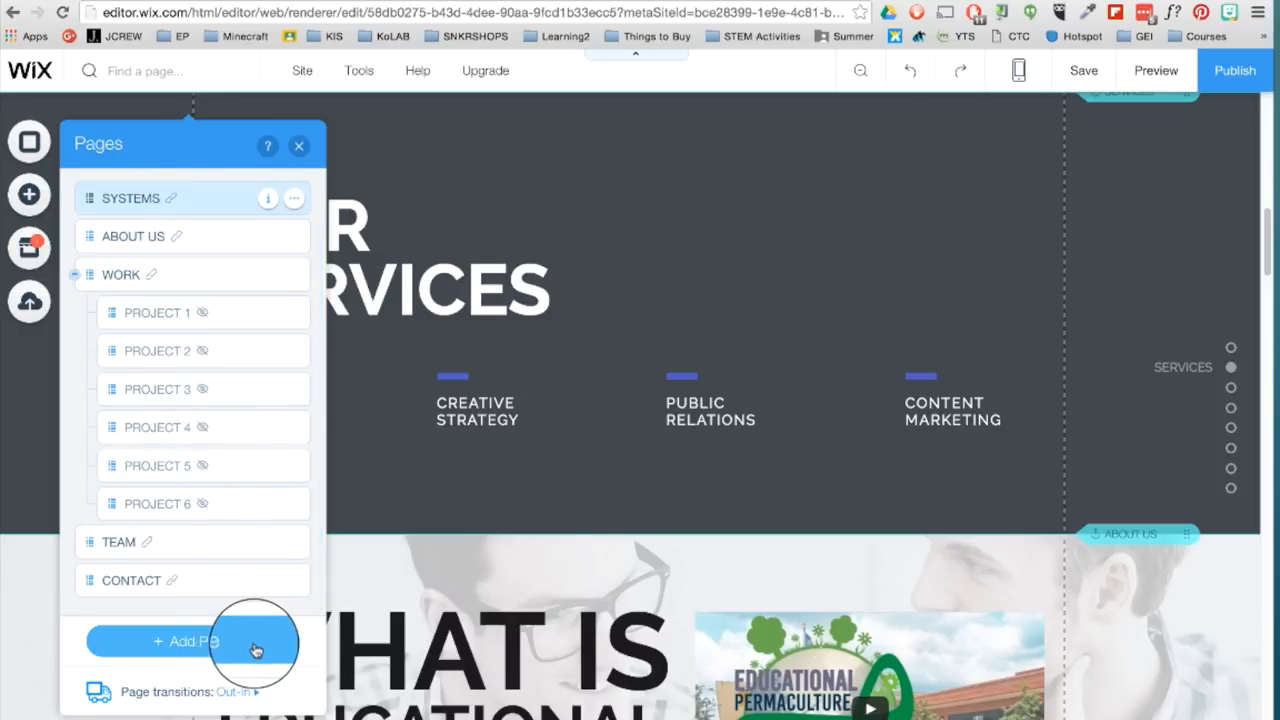
{"action": "left_click", "coordinate": [255, 645]}
{"action": "left_click", "coordinate": [335, 449]}
{"action": "type", "text": "BLOG"}
{"action": "key", "text": "Return"}
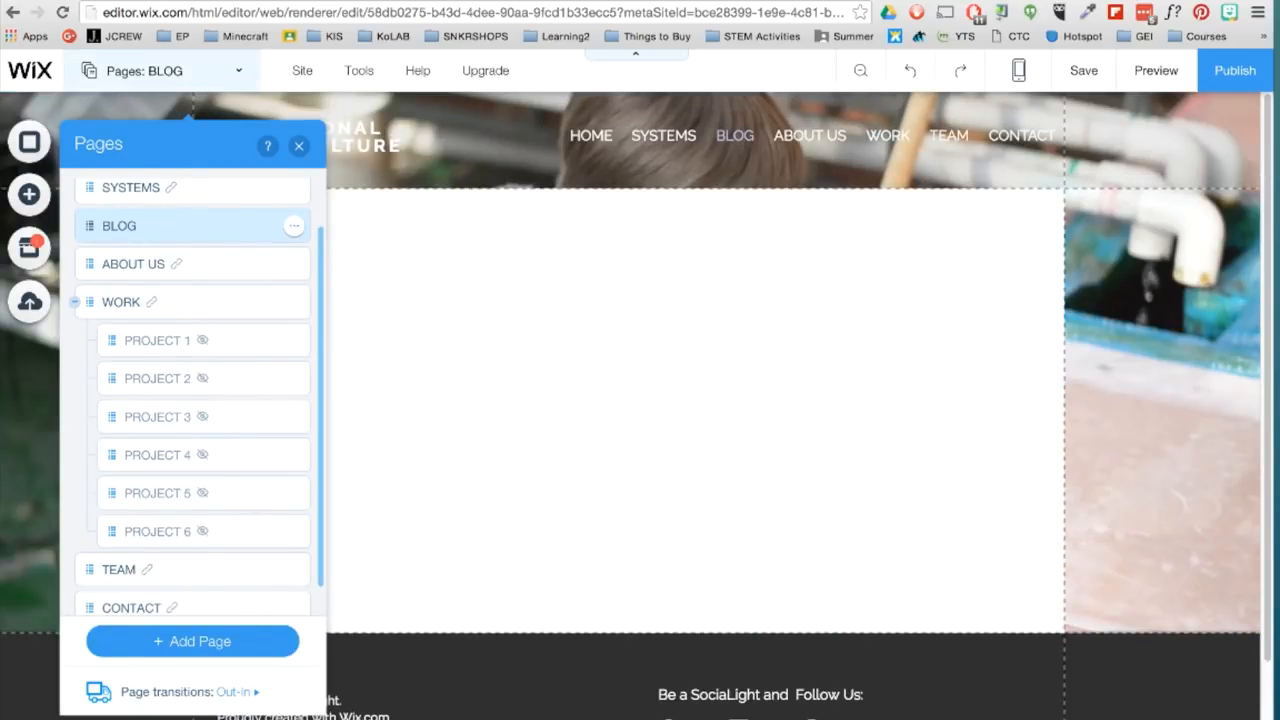
- Review the BLOG page's settings for page info, layouts, permissions and SEO, leaving them as they are
{"action": "left_click", "coordinate": [292, 231]}
{"action": "left_click", "coordinate": [316, 234]}
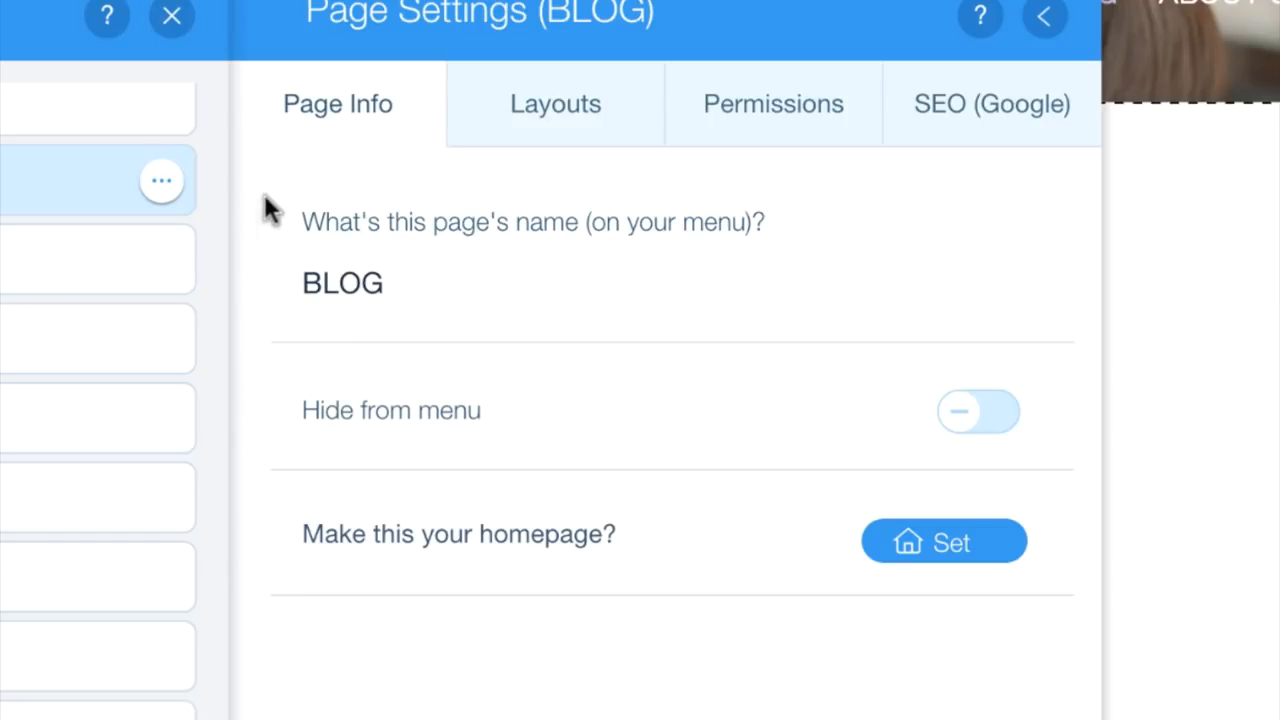
{"action": "left_click", "coordinate": [545, 131]}
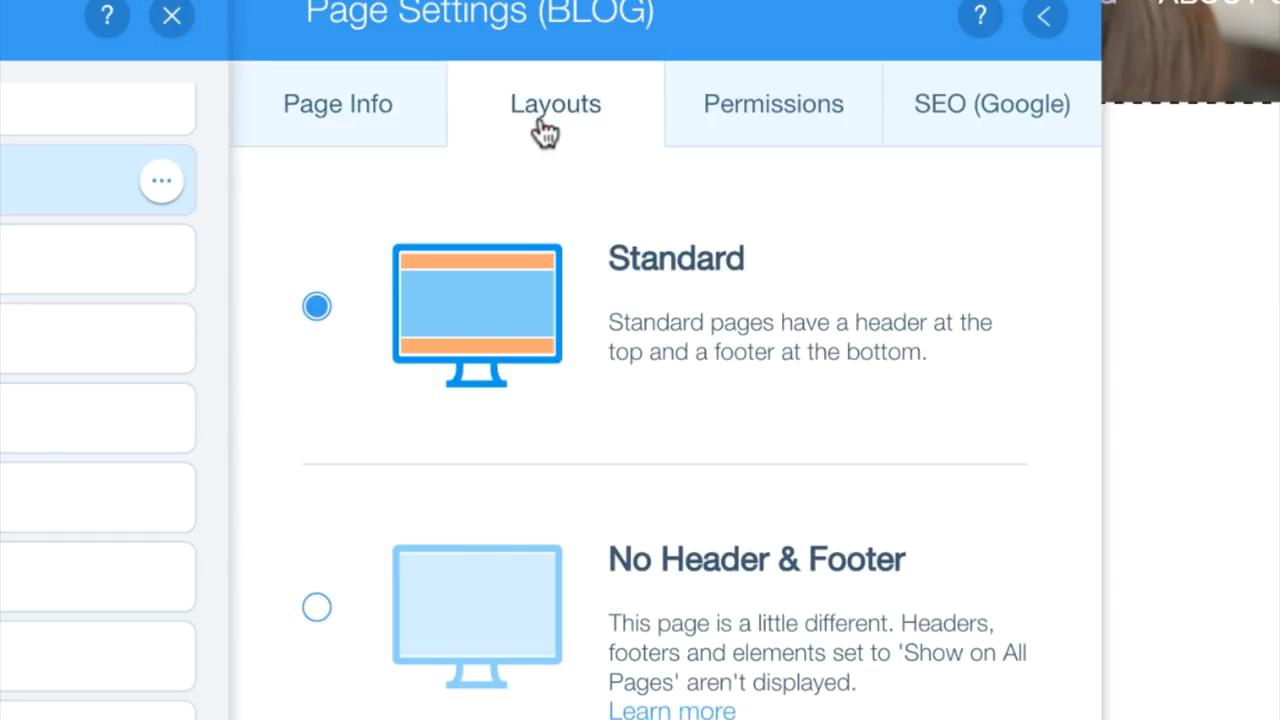
{"action": "left_click", "coordinate": [850, 121]}
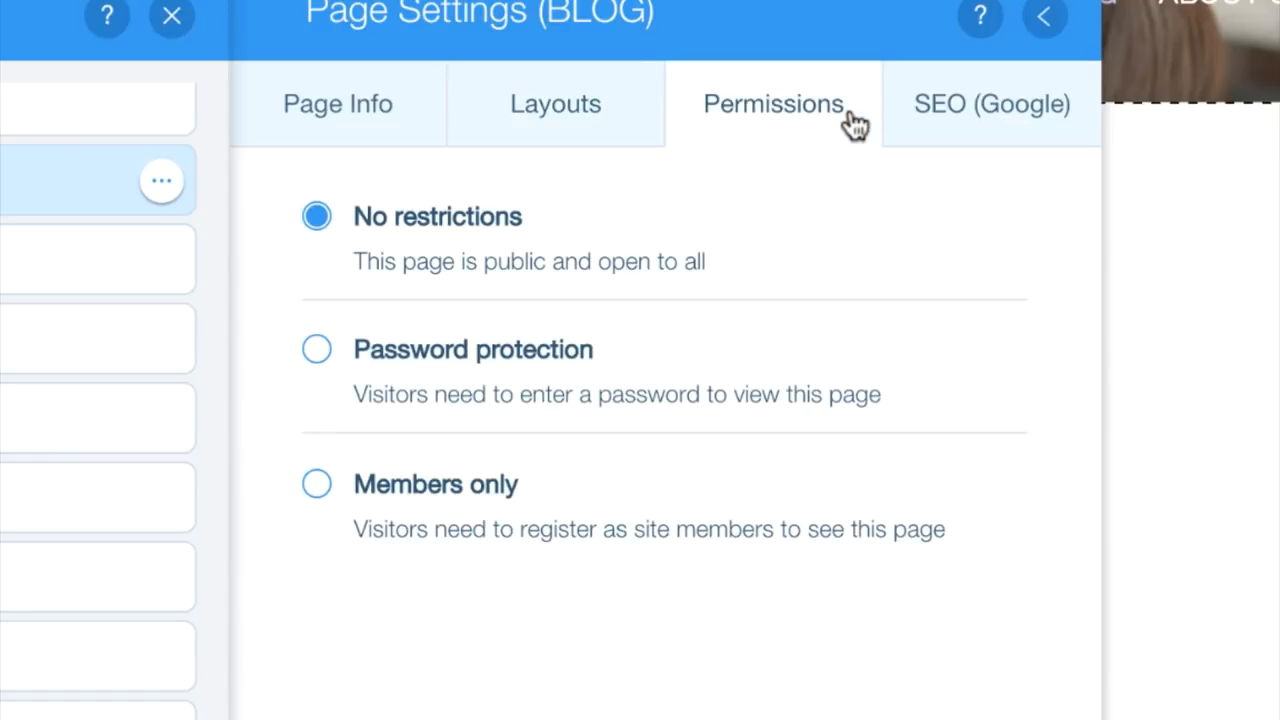
{"action": "left_click", "coordinate": [1070, 135]}
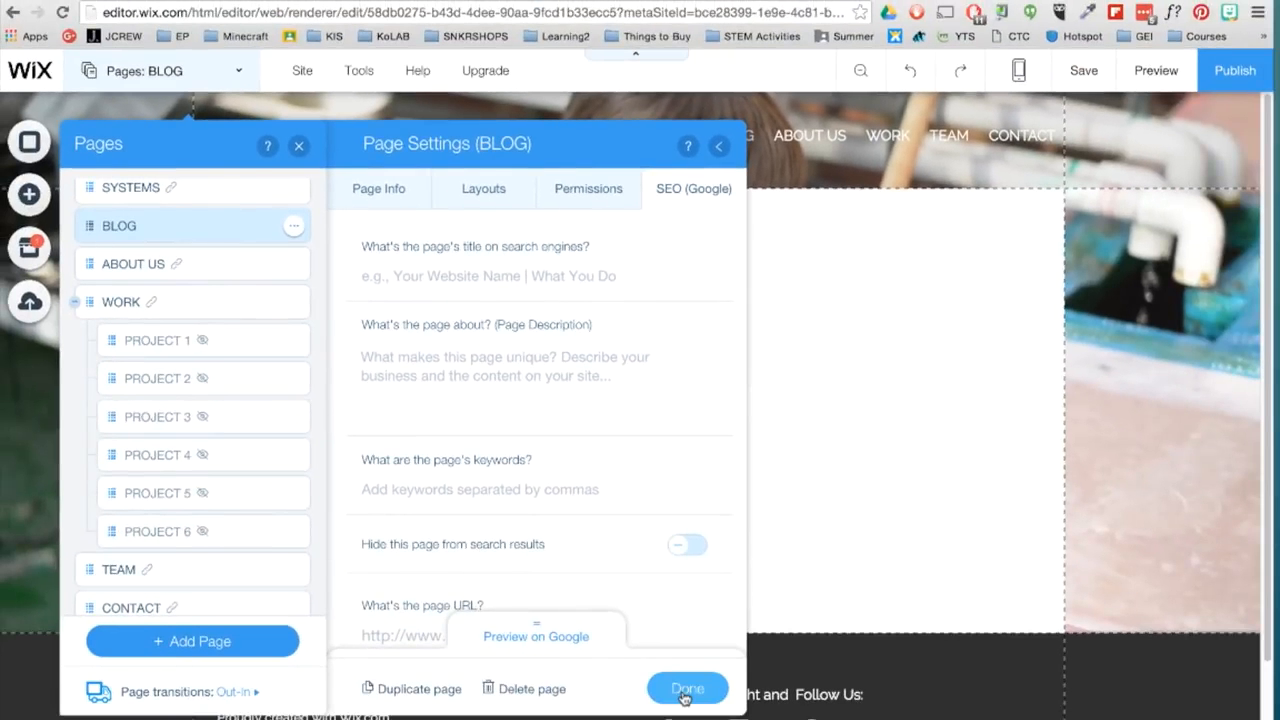
{"action": "left_click", "coordinate": [686, 690]}
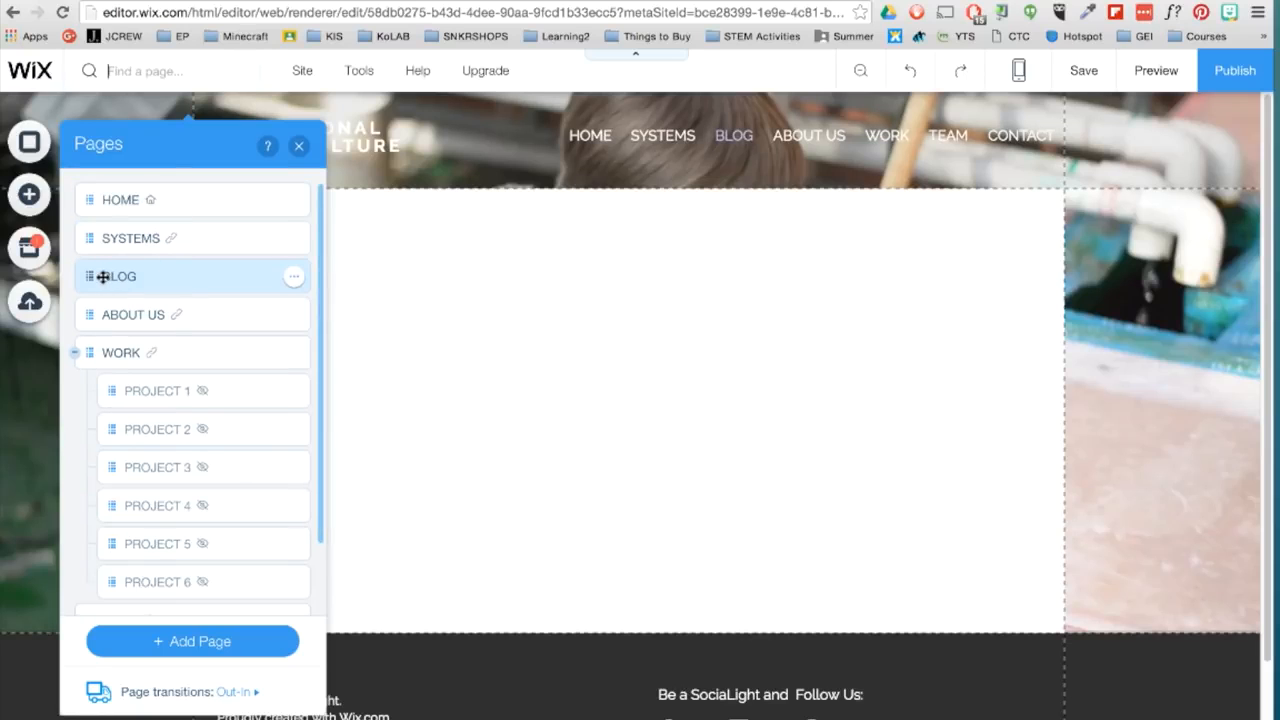
- Move the BLOG page between WORK and TEAM in the page order and add the first list-style blog layout
{"action": "left_click_drag", "start_coordinate": [102, 276], "coordinate": [100, 520]}
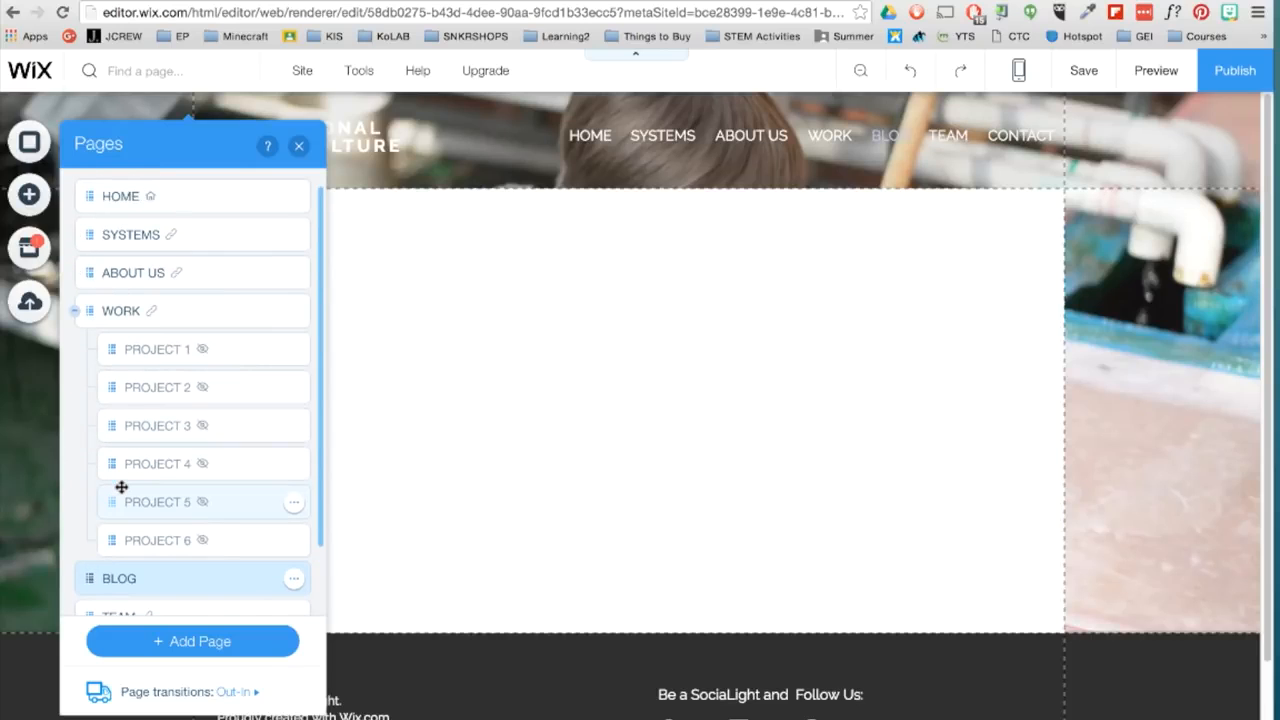
{"action": "left_click", "coordinate": [29, 194]}
{"action": "mouse_move", "coordinate": [114, 517]}
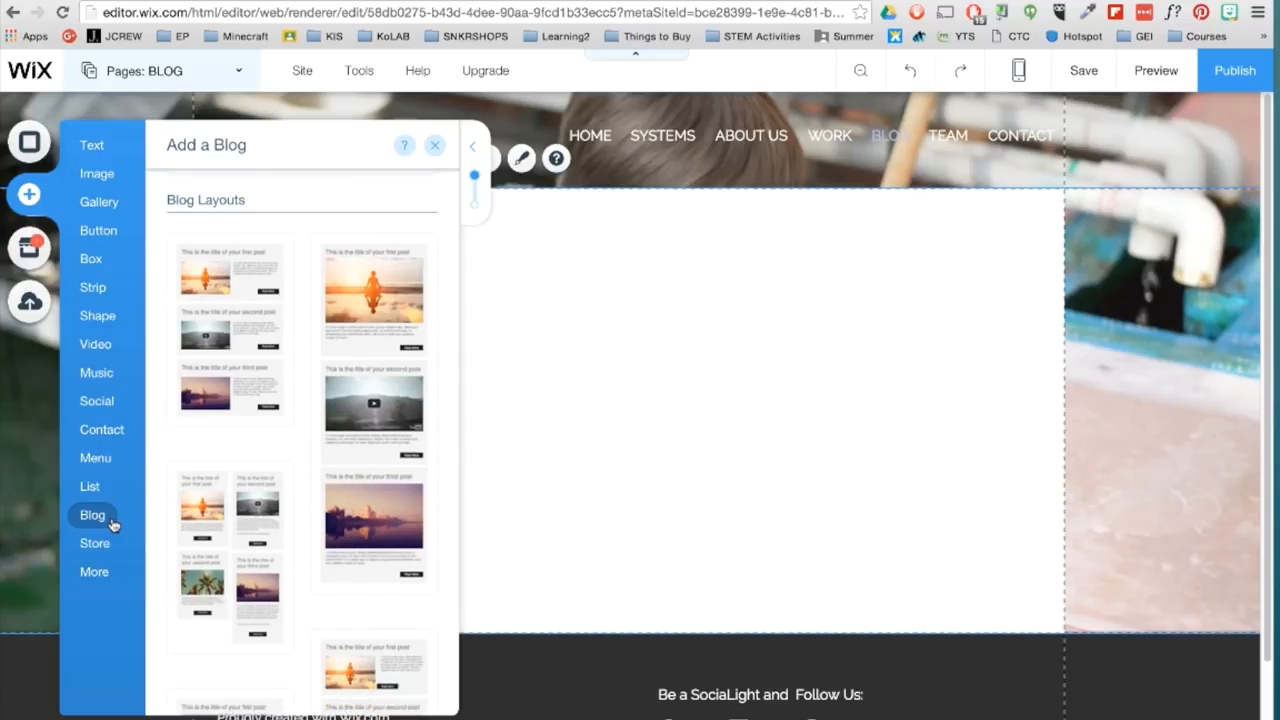
{"action": "left_click_drag", "start_coordinate": [226, 356], "coordinate": [706, 400]}
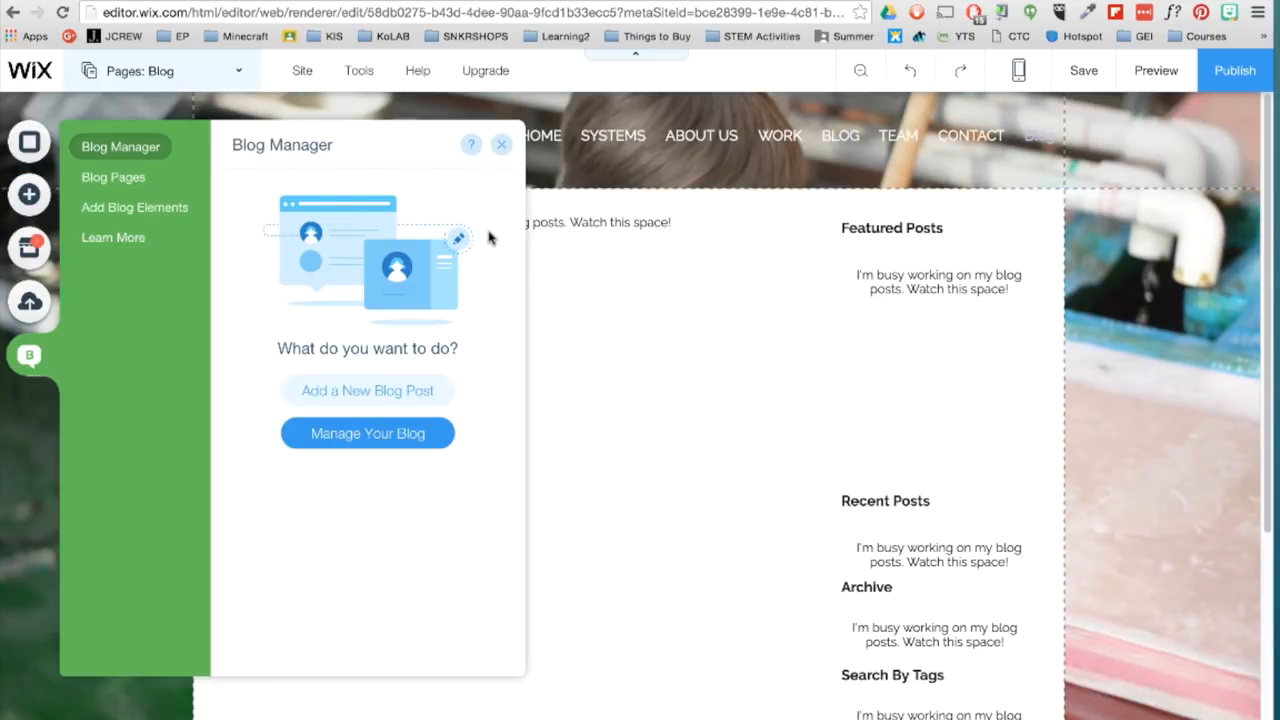
- Create a new blog post titled "WELCOME!" and enter the author's name
{"action": "left_click", "coordinate": [420, 438]}
{"action": "left_click", "coordinate": [1192, 156]}
{"action": "type", "text": "WELCOME!"}
{"action": "left_click", "coordinate": [390, 210]}
{"action": "type", "text": "DAVIDL"}
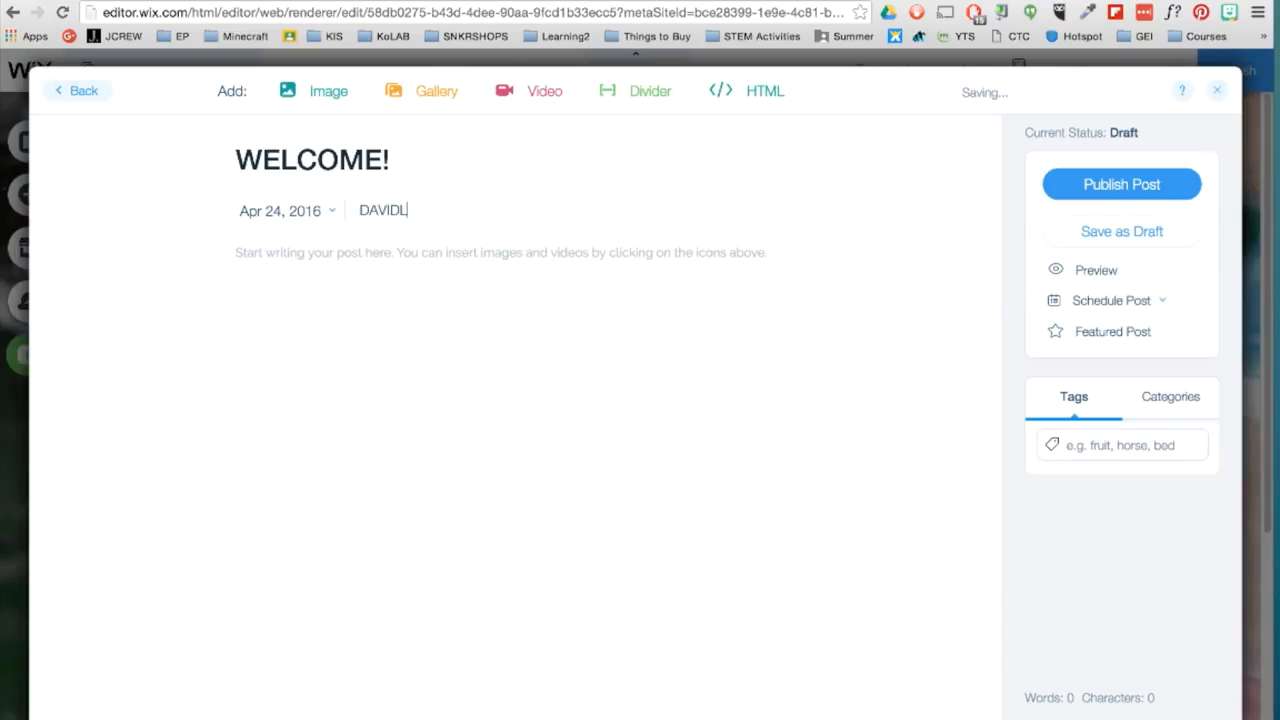
- Insert the mountain lake photo from My Images into the body of the welcome post
{"action": "left_click", "coordinate": [338, 96]}
{"action": "left_click", "coordinate": [471, 318]}
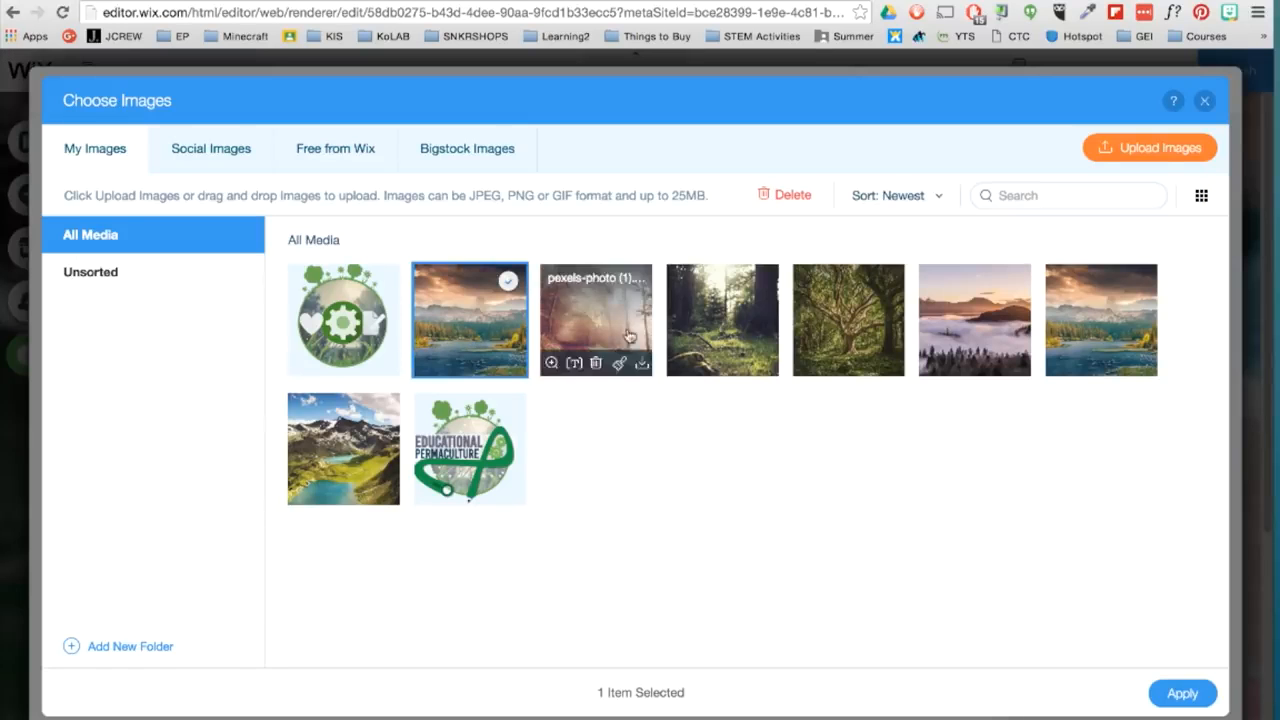
{"action": "left_click", "coordinate": [1208, 696]}
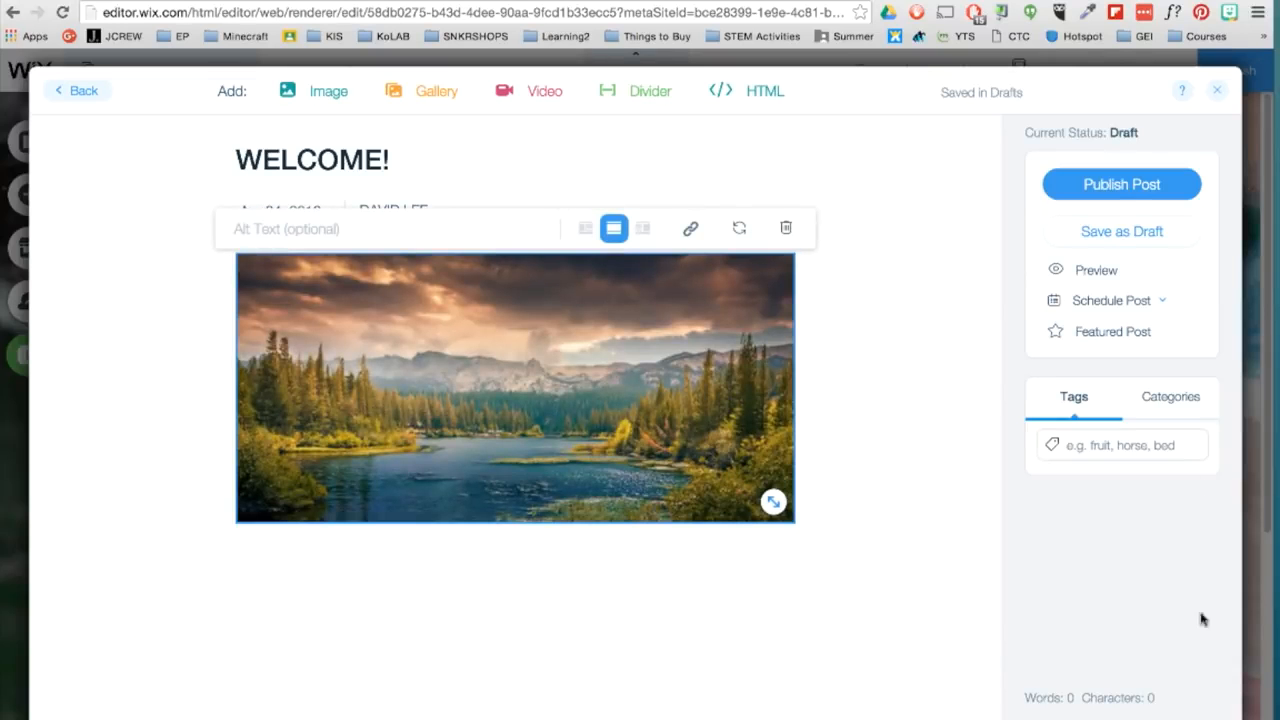
- Publish the welcome post and close the post editor and the Blog Manager
{"action": "left_click", "coordinate": [1110, 184]}
{"action": "left_click", "coordinate": [1211, 92]}
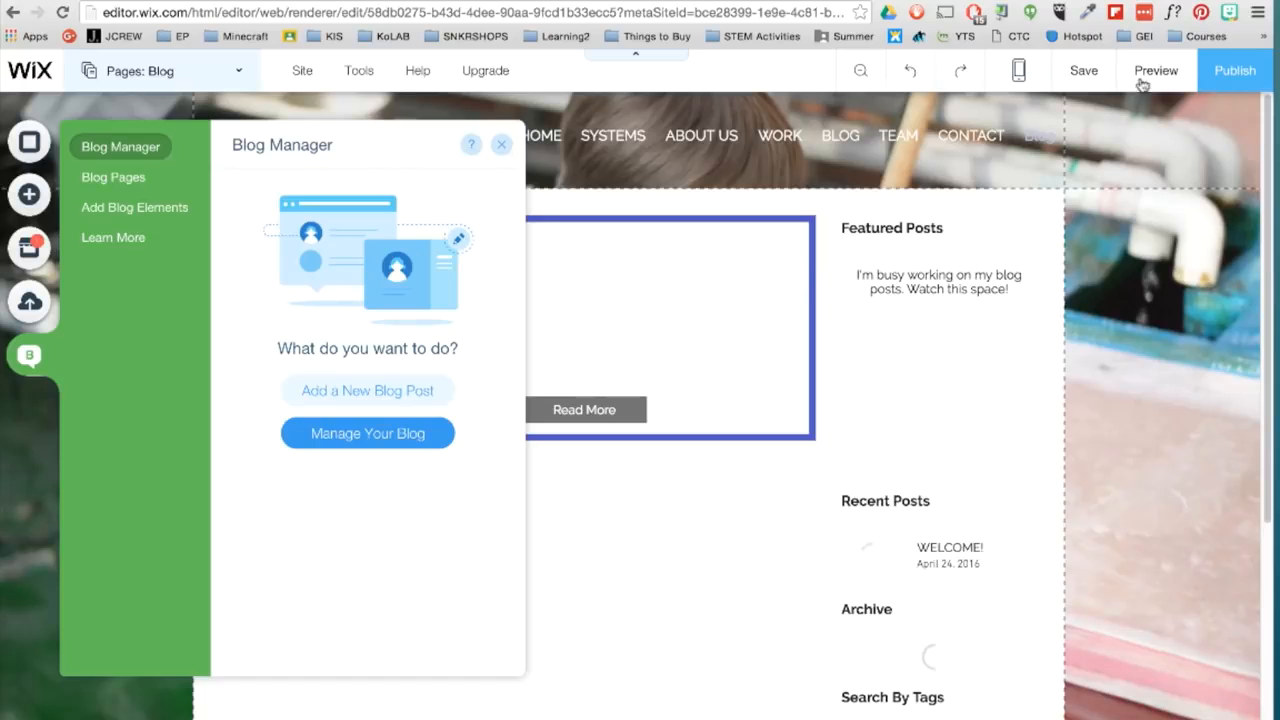
{"action": "left_click", "coordinate": [501, 145]}
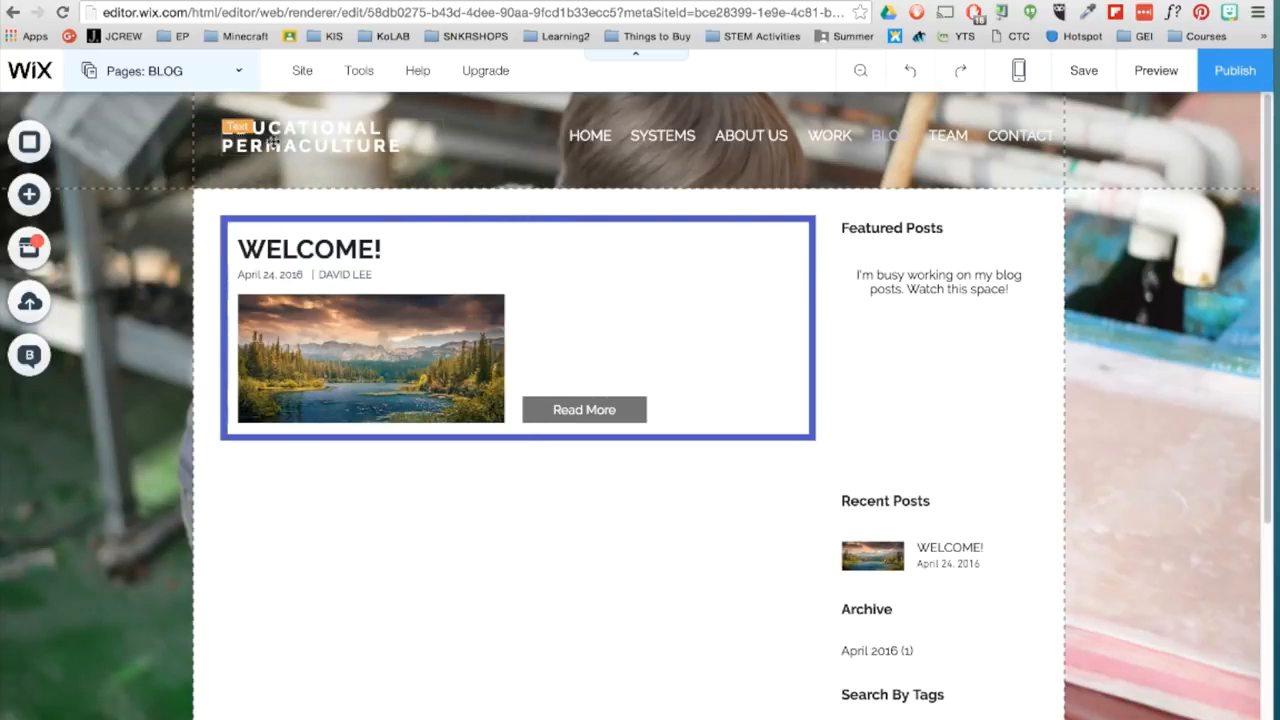
- Add the social bar with pale round icons to the page header, just below the navigation menu
{"action": "left_click", "coordinate": [28, 195]}
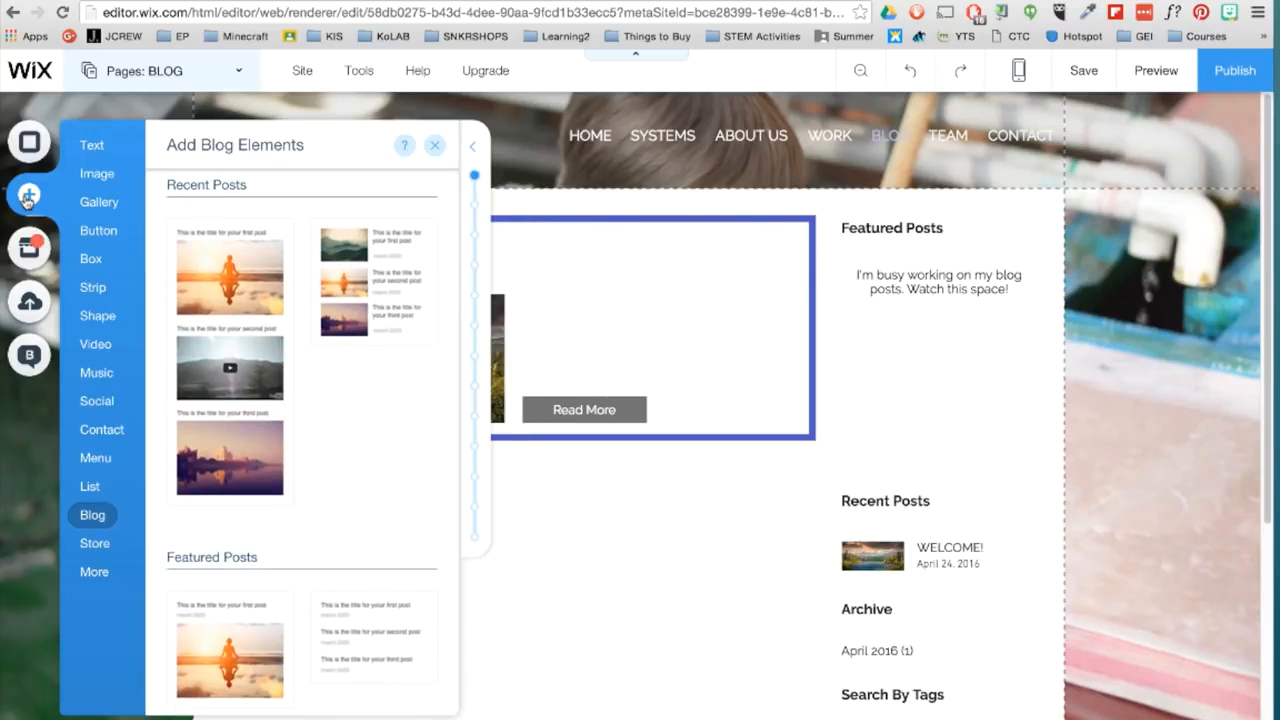
{"action": "mouse_move", "coordinate": [113, 407]}
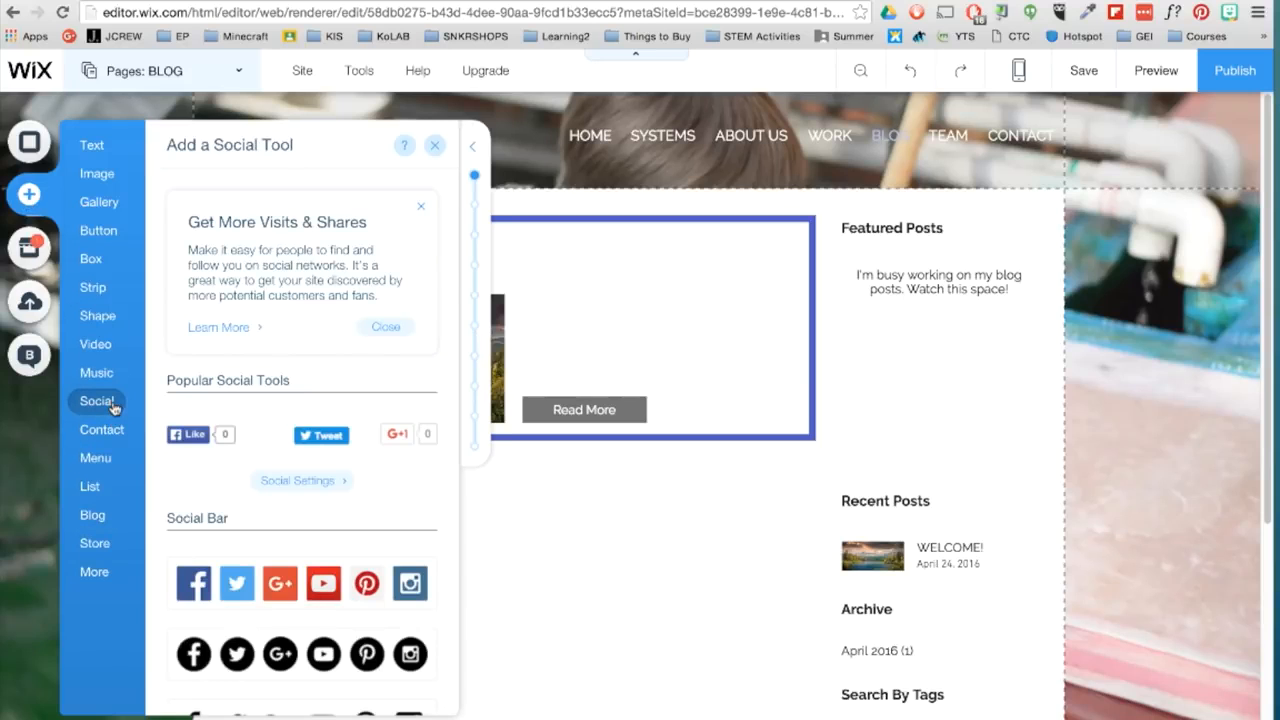
{"action": "scroll", "coordinate": [246, 403], "scroll_direction": "down", "scroll_amount": 20}
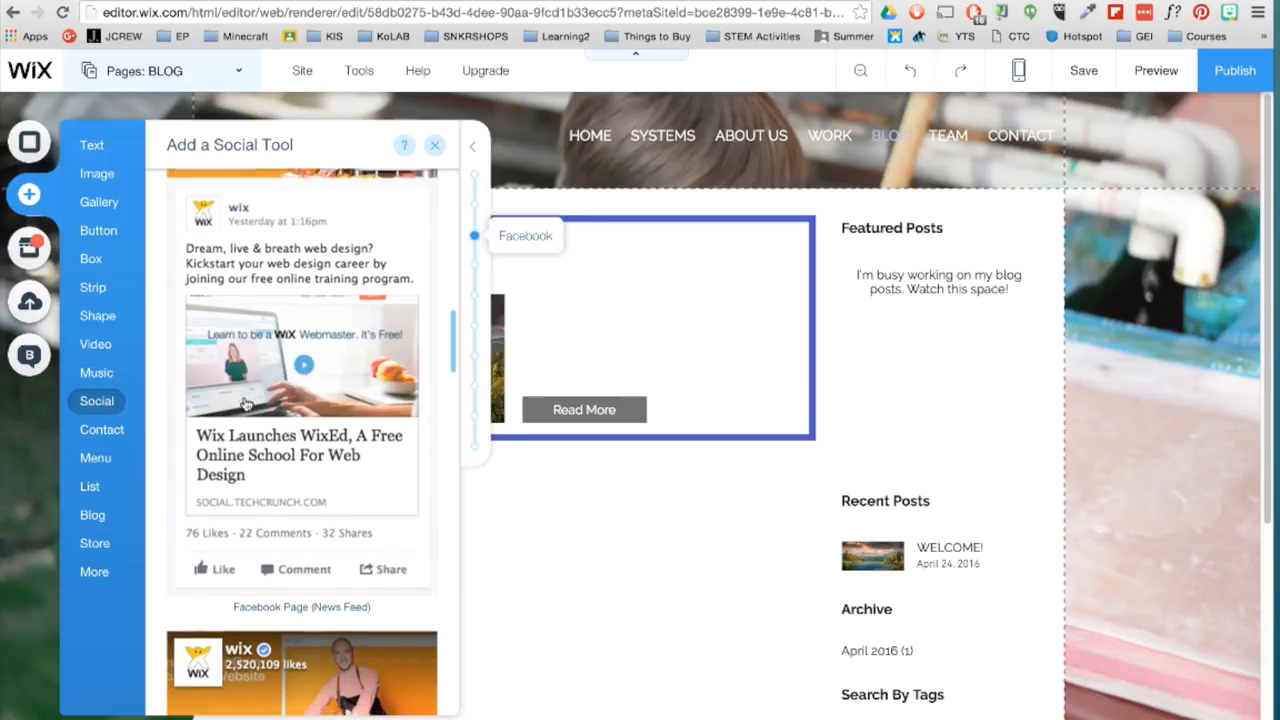
{"action": "scroll", "coordinate": [246, 403], "scroll_direction": "down", "scroll_amount": 20}
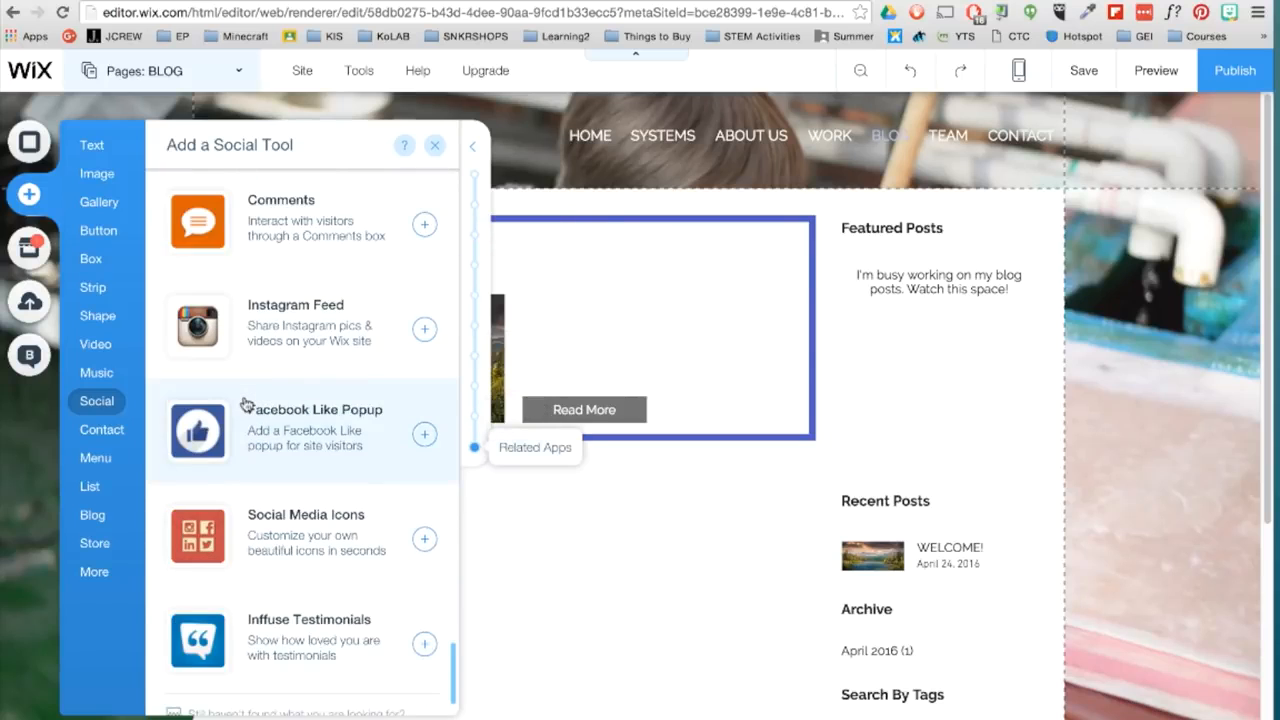
{"action": "scroll", "coordinate": [246, 403], "scroll_direction": "up", "scroll_amount": 20}
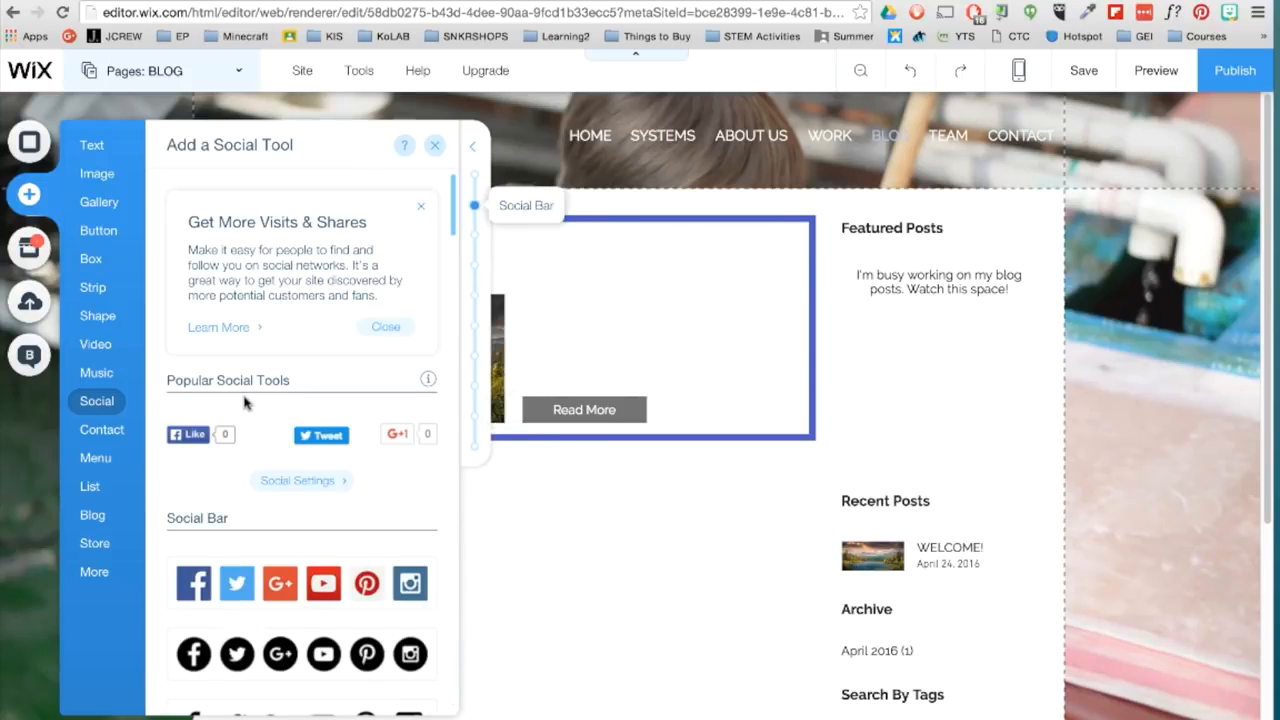
{"action": "scroll", "coordinate": [240, 397], "scroll_direction": "down", "scroll_amount": 5}
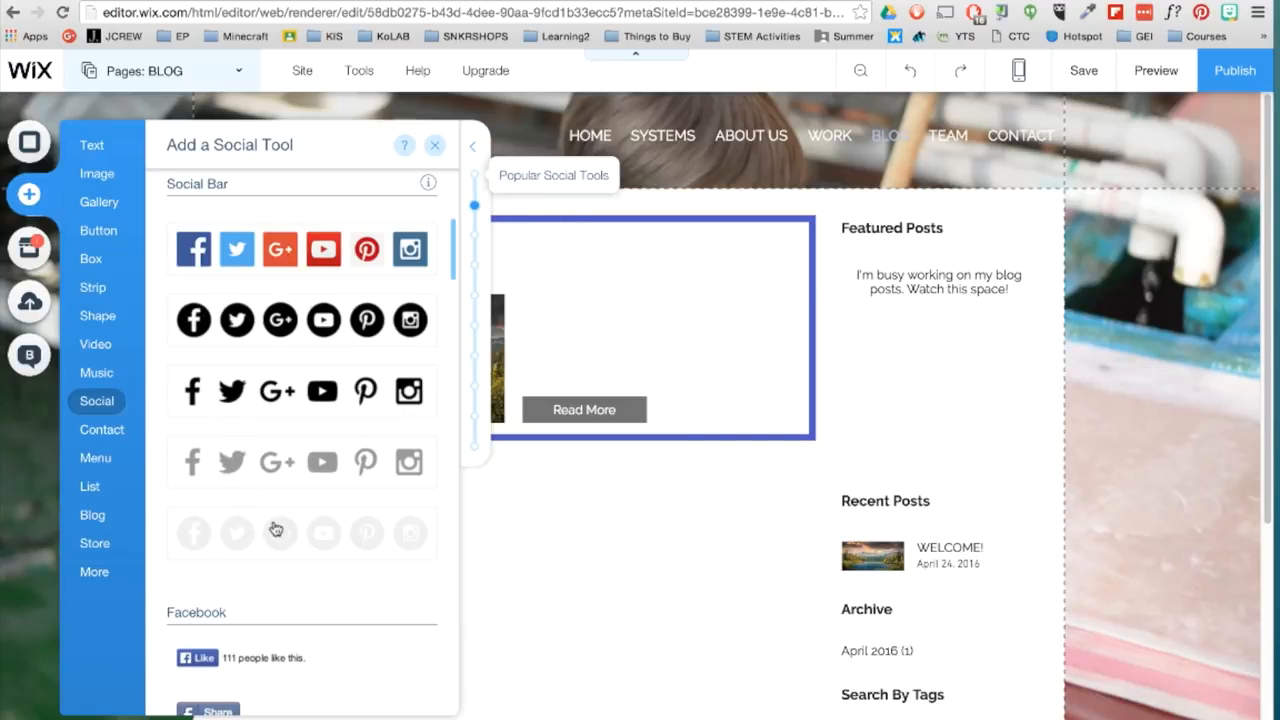
{"action": "left_click_drag", "start_coordinate": [286, 546], "coordinate": [918, 168]}
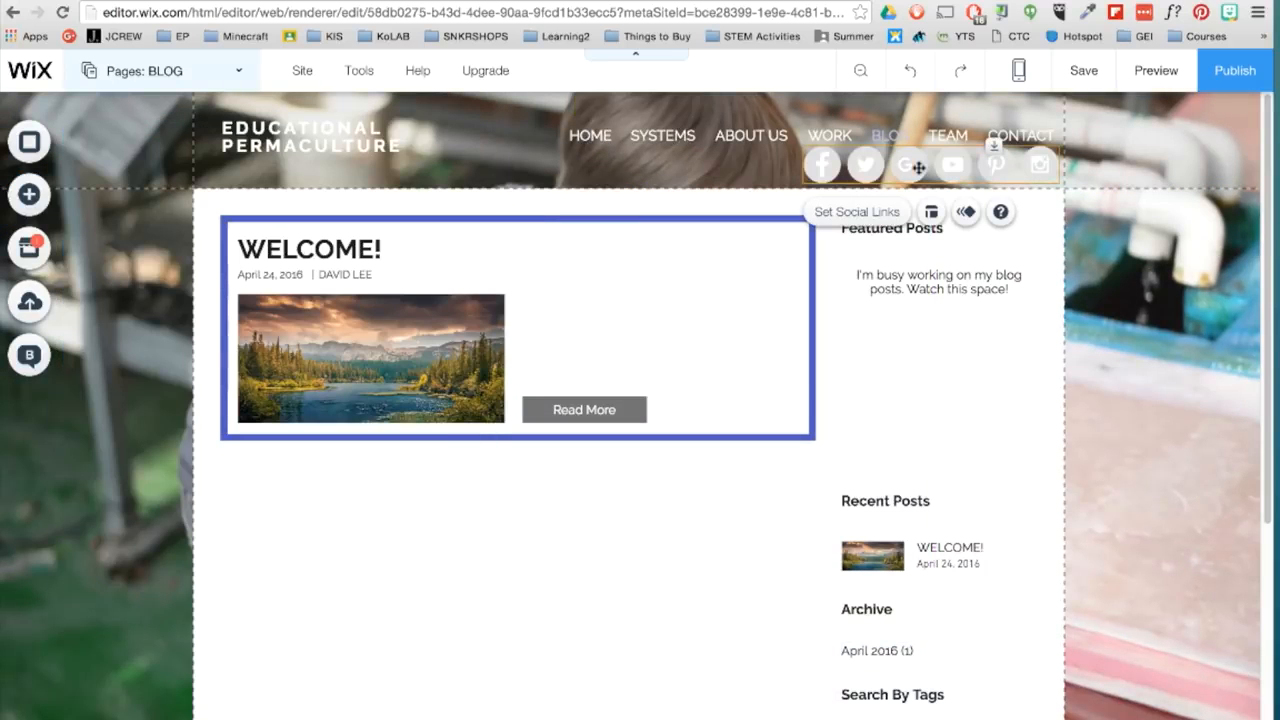
- Reduce the social bar's icon size and spacing, and align the bar under the right end of the navigation menu
{"action": "left_click", "coordinate": [930, 211]}
{"action": "left_click_drag", "start_coordinate": [590, 252], "coordinate": [566, 252]}
{"action": "left_click_drag", "start_coordinate": [572, 338], "coordinate": [569, 338]}
{"action": "left_click_drag", "start_coordinate": [874, 158], "coordinate": [961, 168]}
{"action": "left_click", "coordinate": [843, 179]}
{"action": "left_click", "coordinate": [924, 128]}
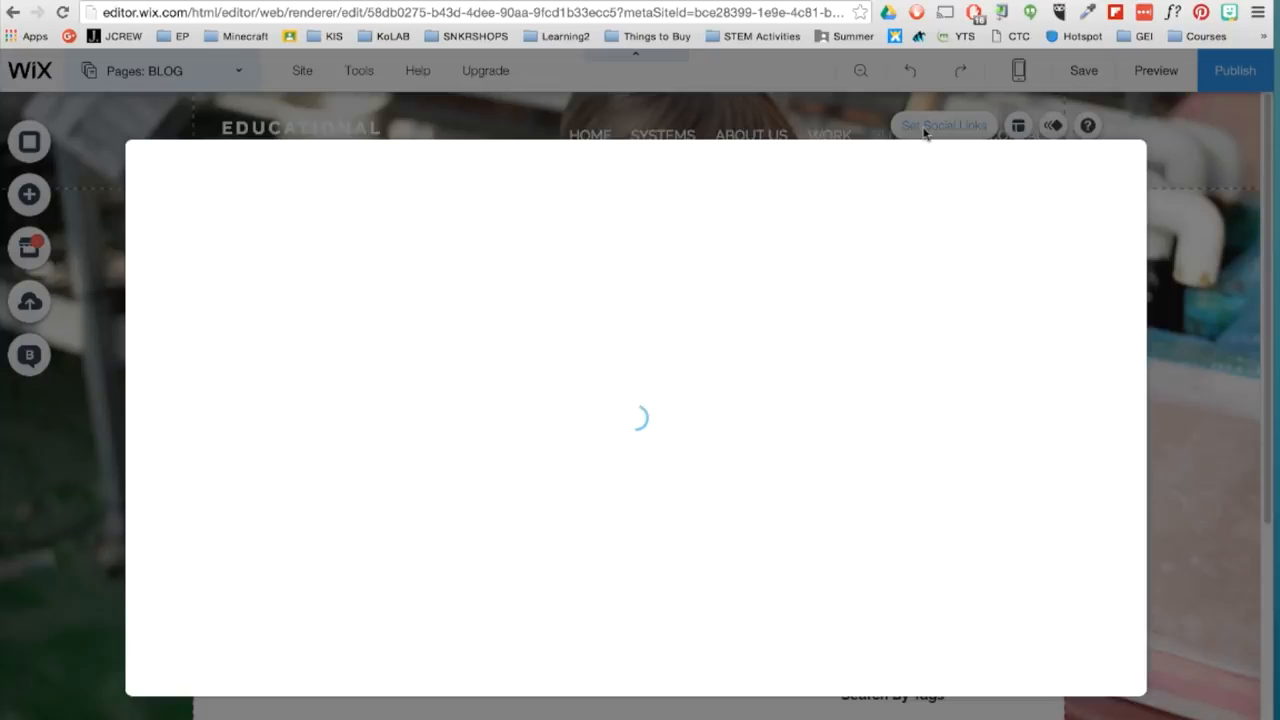
{"action": "left_click", "coordinate": [808, 310]}
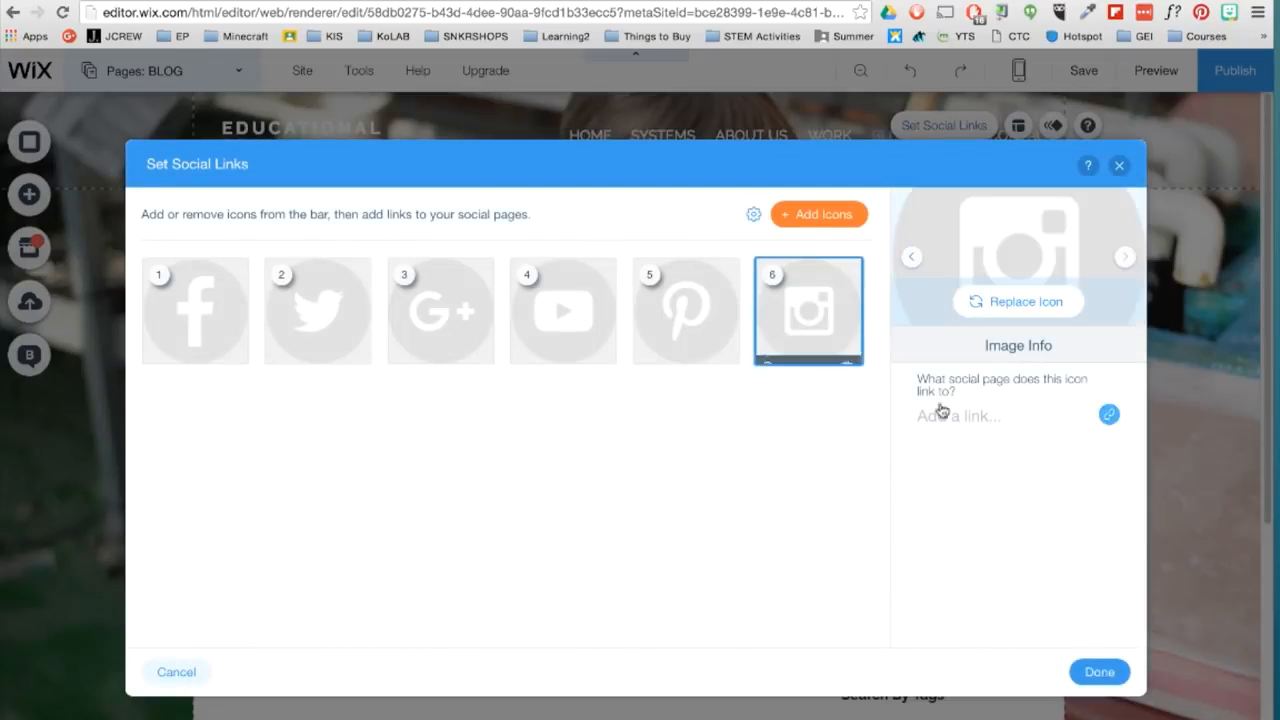
{"action": "left_click", "coordinate": [945, 415]}
{"action": "type", "text": "WWinstagram.com/edu"}
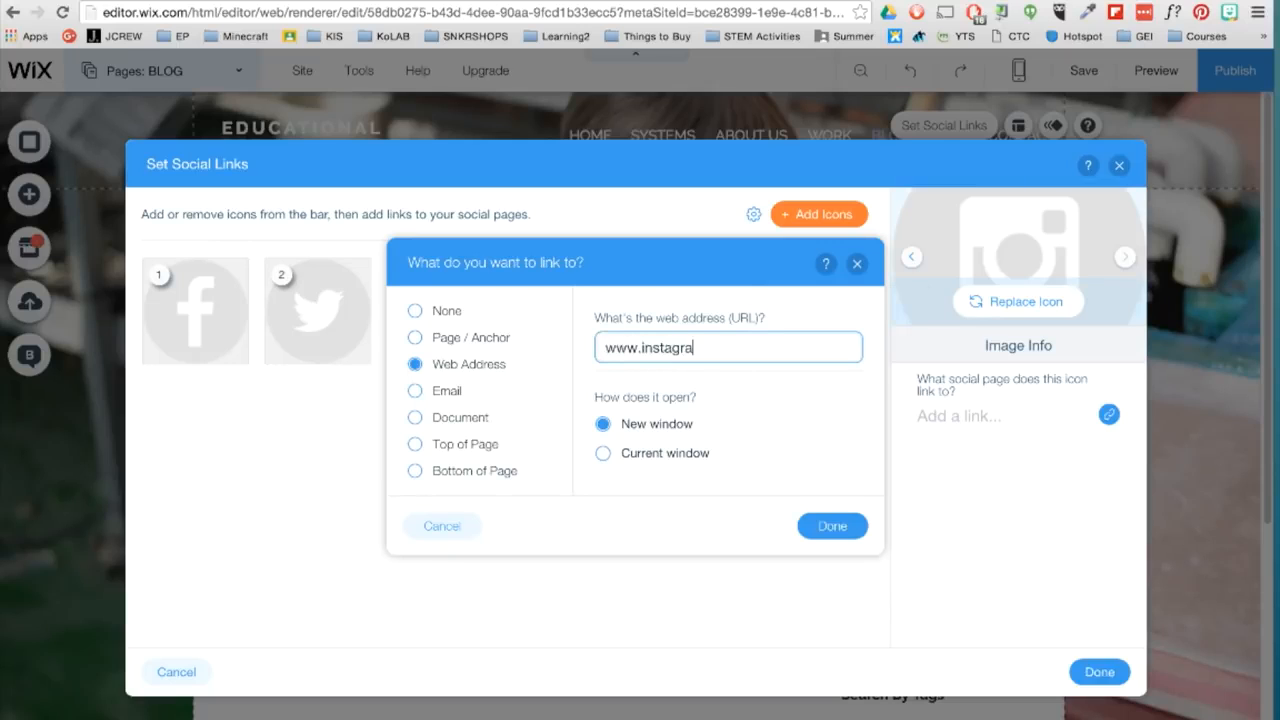
{"action": "type", "text": "culture/"}
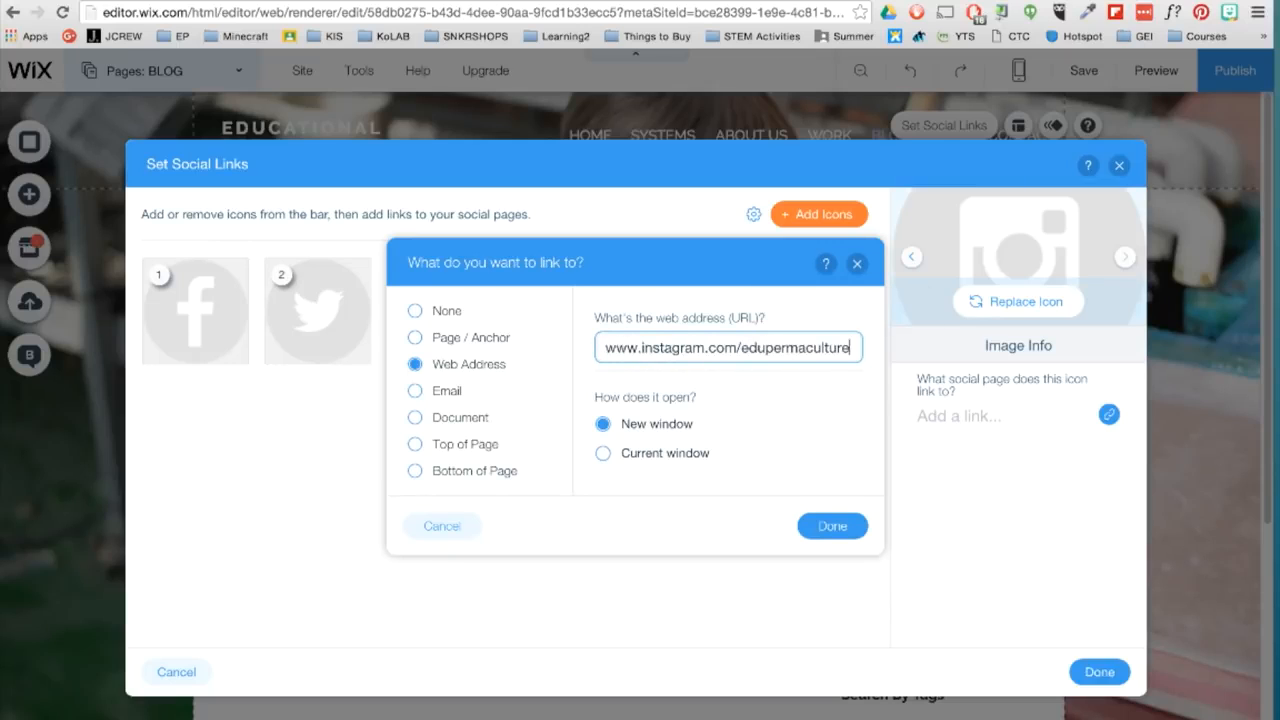
{"action": "left_click", "coordinate": [829, 526]}
{"action": "left_click", "coordinate": [334, 323]}
{"action": "type", "text": "ww"}
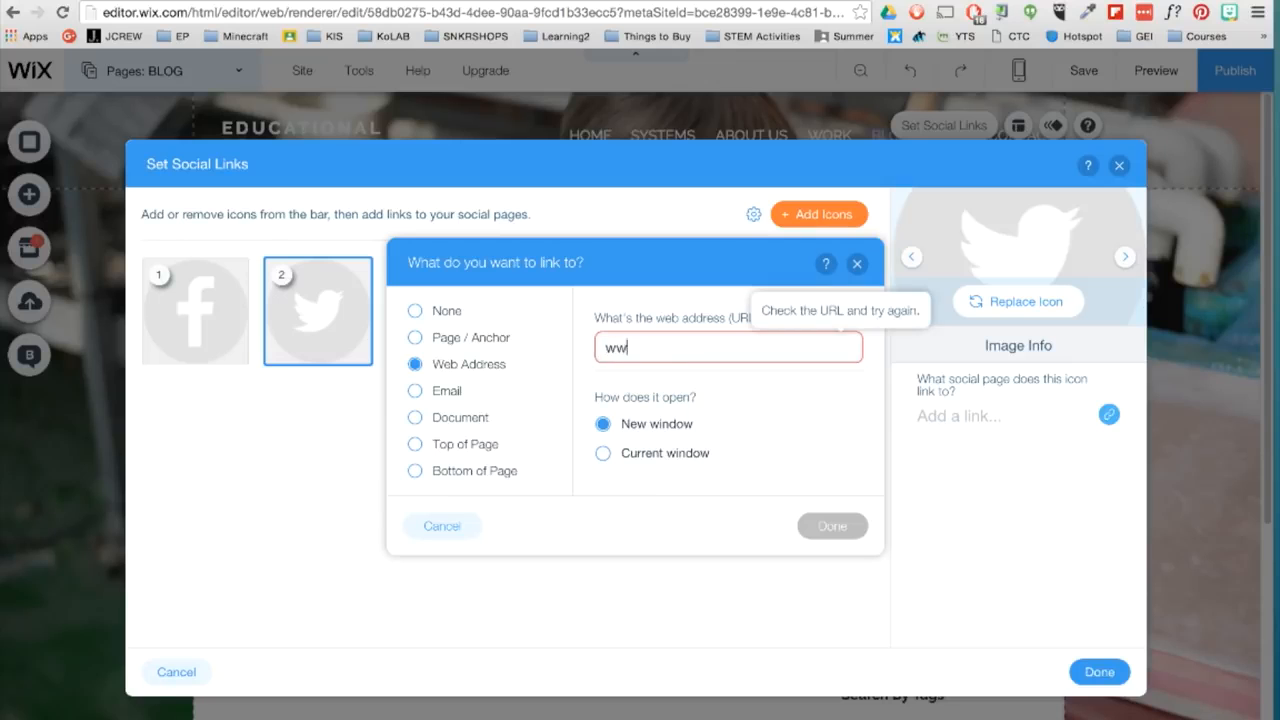
{"action": "type", "text": "w.twitter.com/edupermaculture"}
{"action": "left_click", "coordinate": [832, 526]}
{"action": "left_click", "coordinate": [1099, 670]}
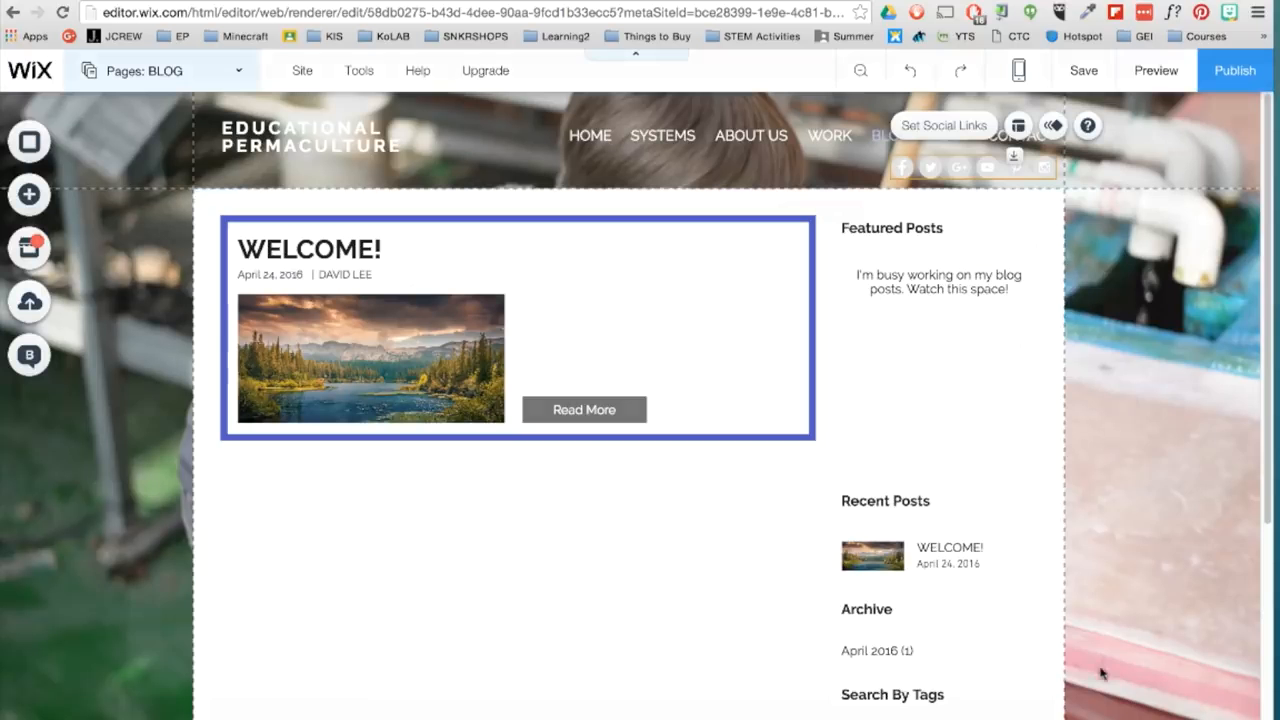
- Preview the site, test the Instagram icon's link in the header, and return to the editor
{"action": "left_click", "coordinate": [1141, 73]}
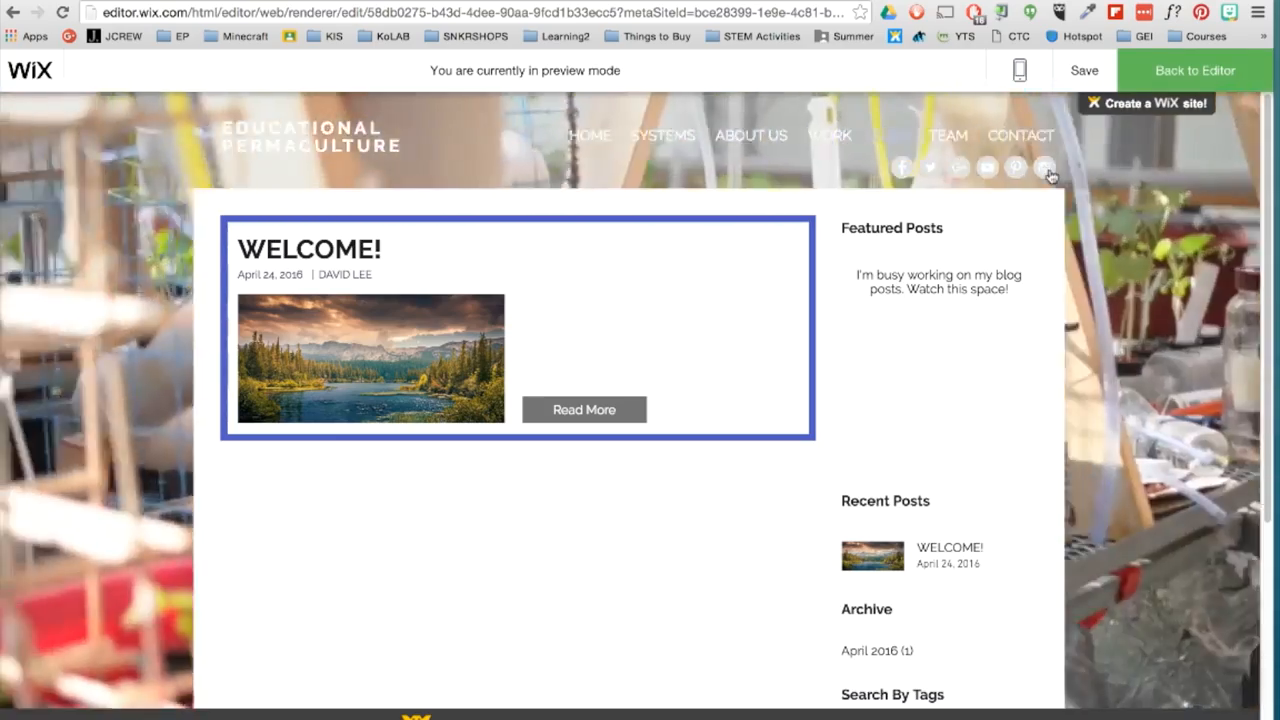
{"action": "left_click", "coordinate": [1044, 167]}
{"action": "left_click", "coordinate": [185, 3]}
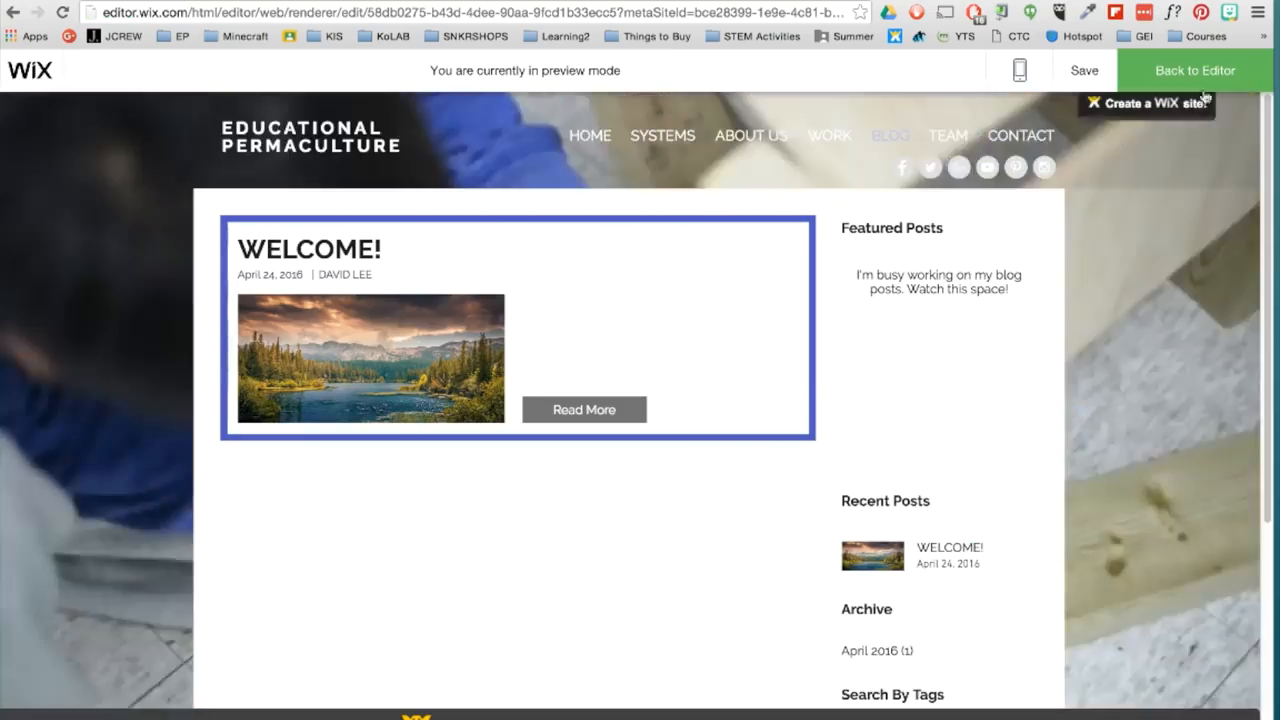
{"action": "left_click", "coordinate": [1195, 72]}
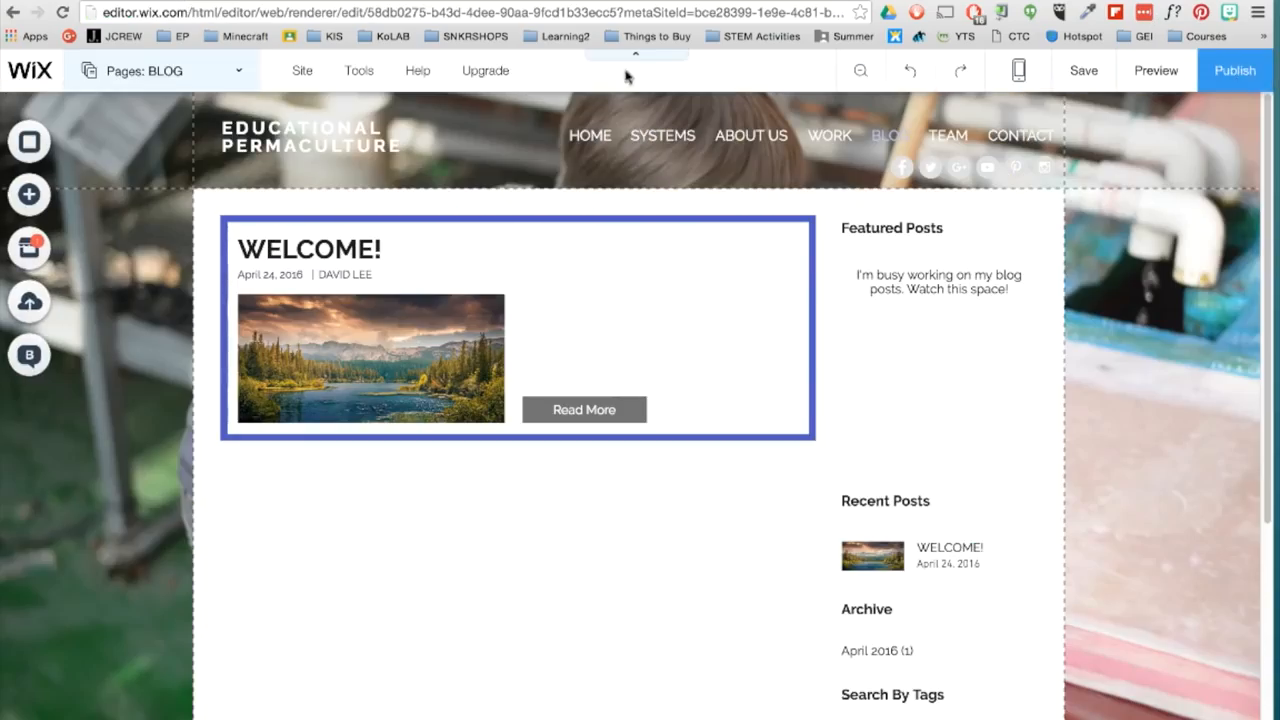
- Browse the app categories in the Wix App Market down to the end of the list, then close it
{"action": "left_click", "coordinate": [22, 250]}
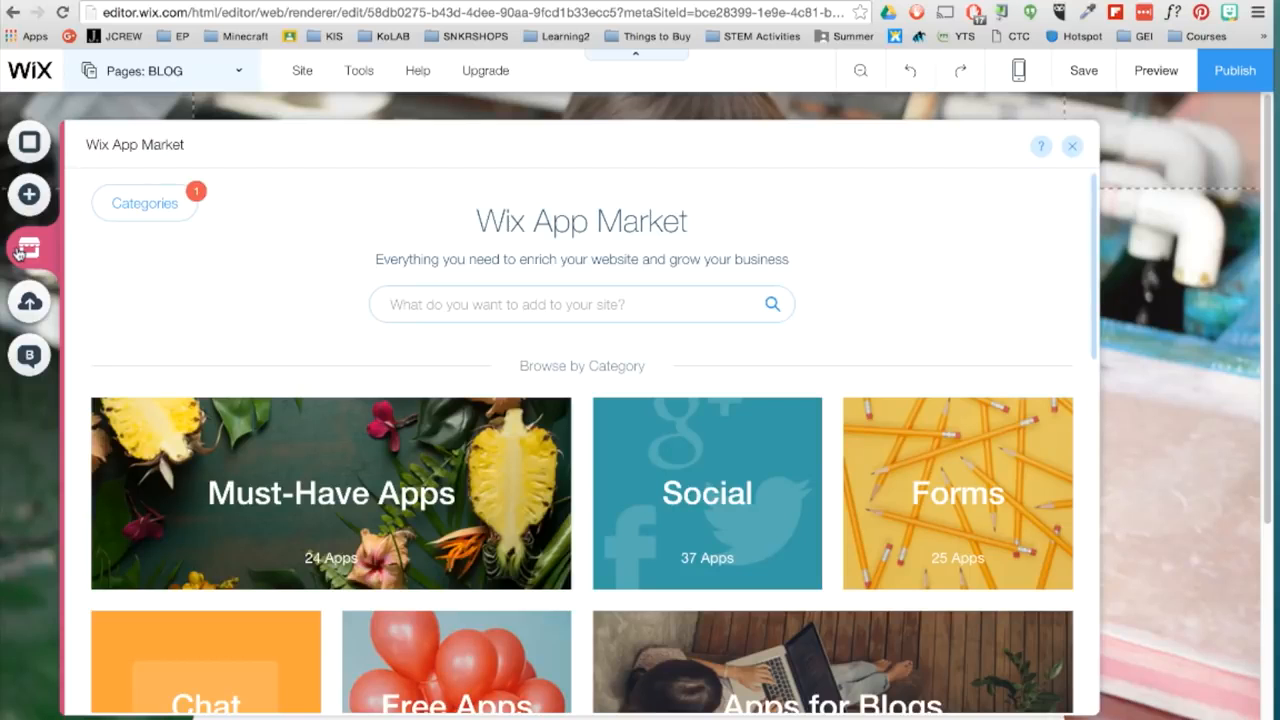
{"action": "scroll", "coordinate": [190, 350], "scroll_direction": "down", "scroll_amount": 5}
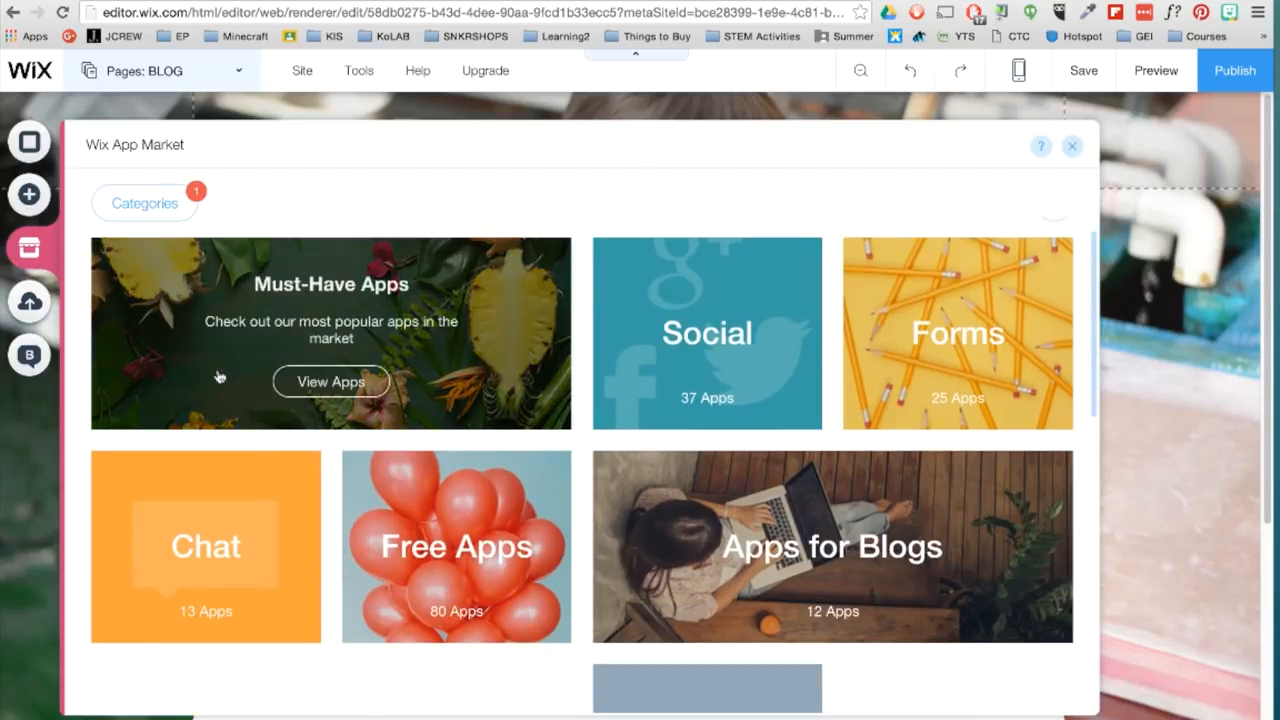
{"action": "scroll", "coordinate": [218, 376], "scroll_direction": "down", "scroll_amount": 4}
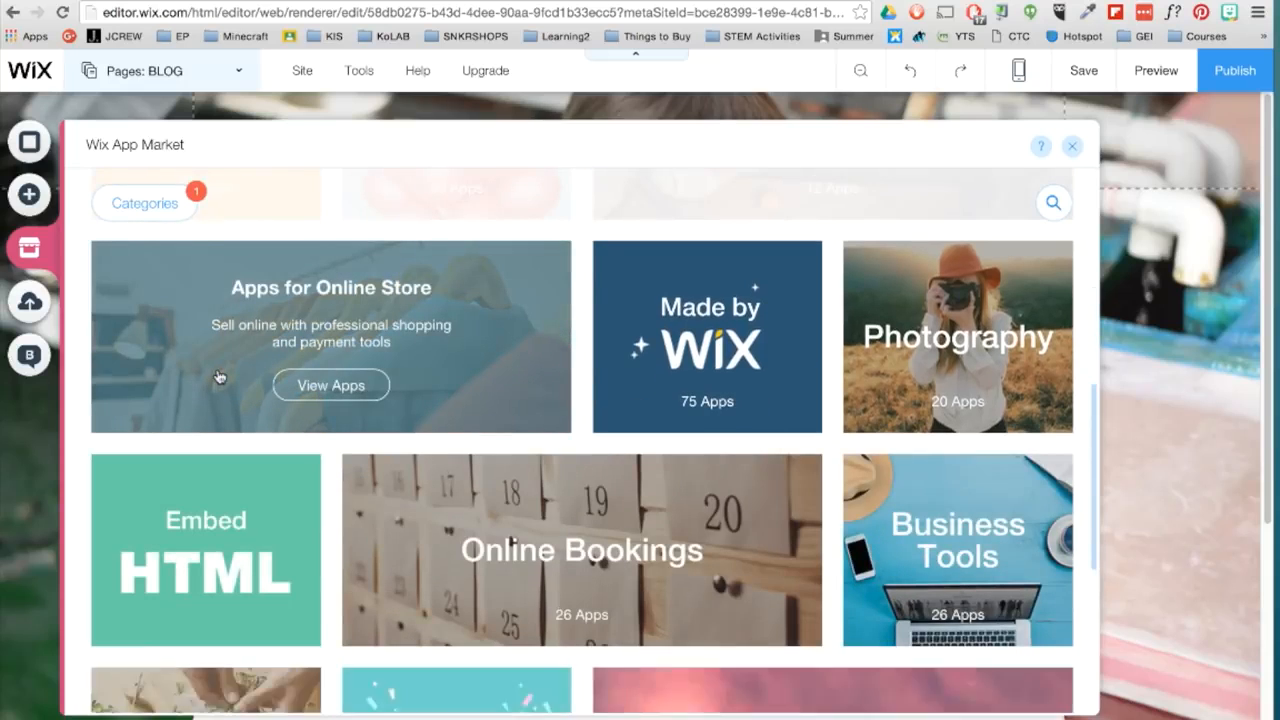
{"action": "scroll", "coordinate": [218, 376], "scroll_direction": "down", "scroll_amount": 4}
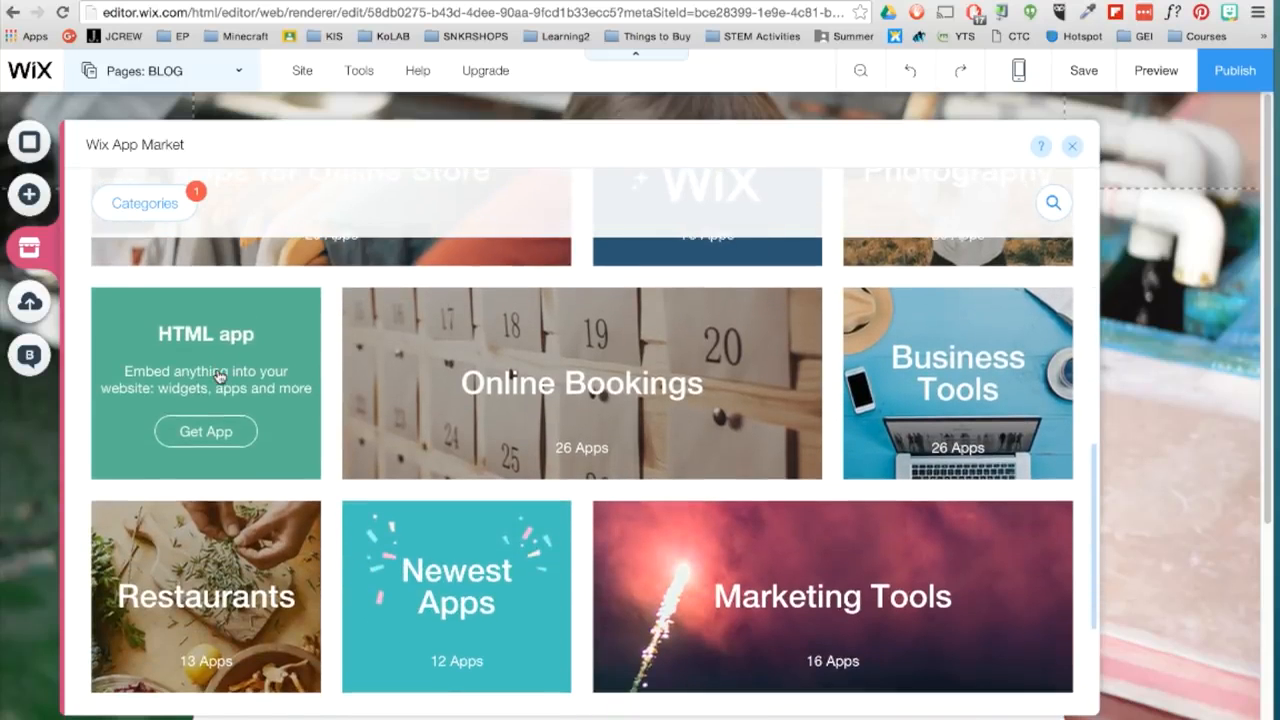
{"action": "scroll", "coordinate": [218, 375], "scroll_direction": "down", "scroll_amount": 2}
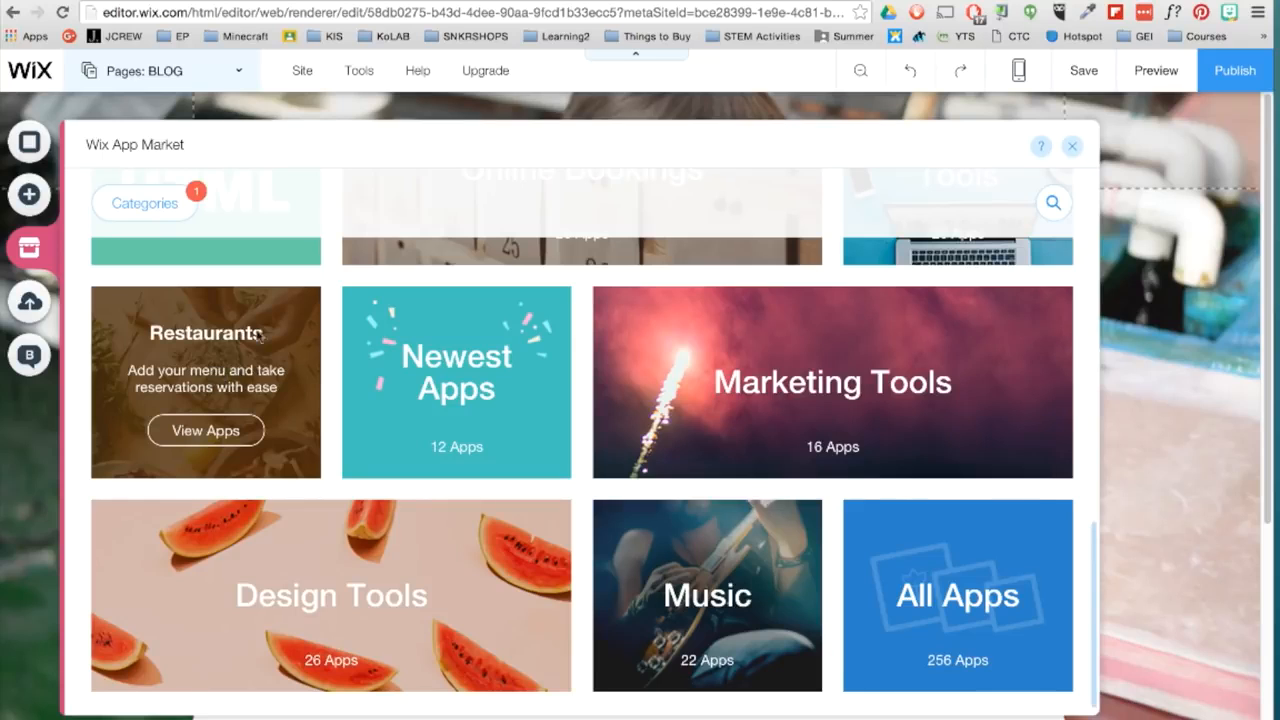
{"action": "left_click", "coordinate": [1070, 147]}
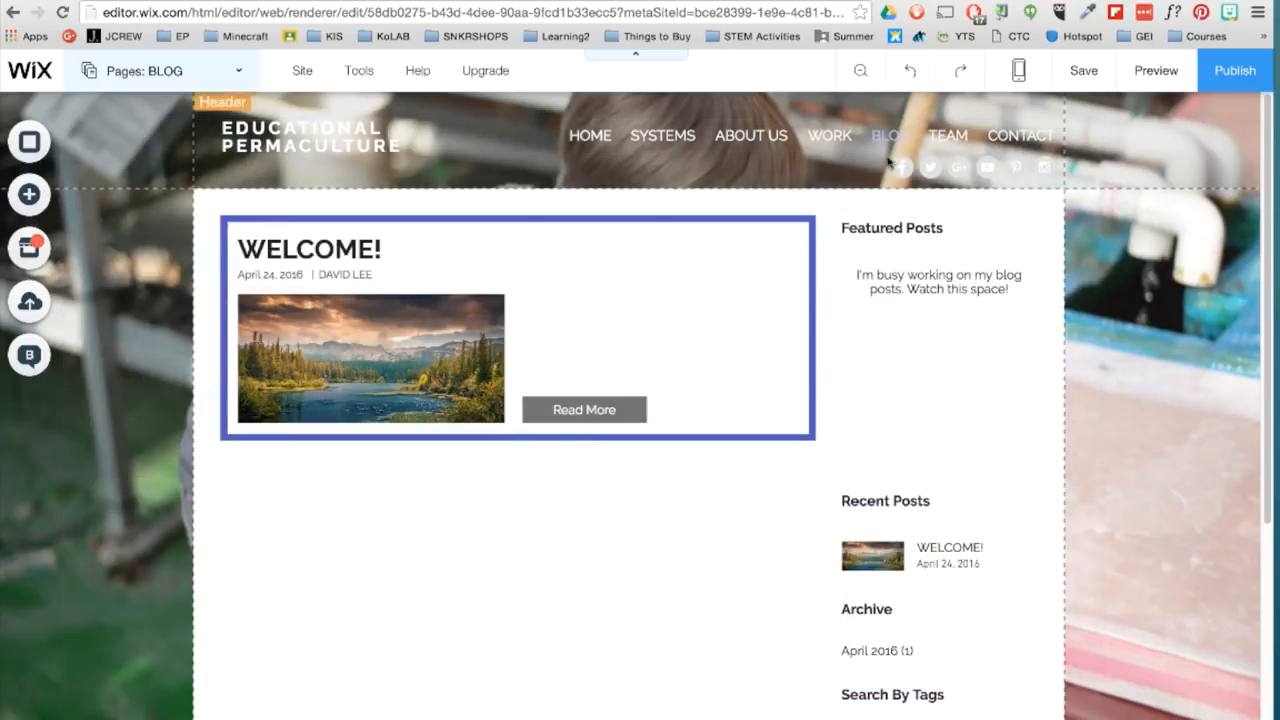
- Rename the PROJECT 6 subpage under WORK as INSTAGRAM
{"action": "left_click", "coordinate": [237, 76]}
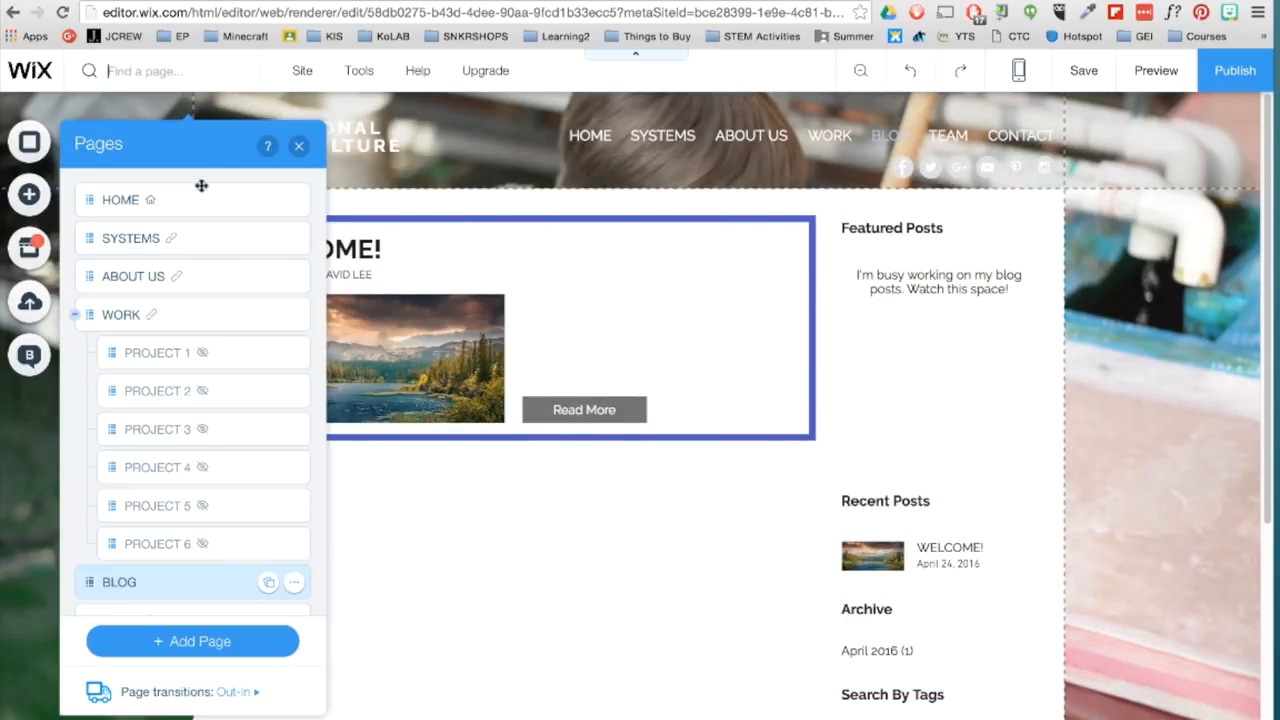
{"action": "double_click", "coordinate": [147, 543]}
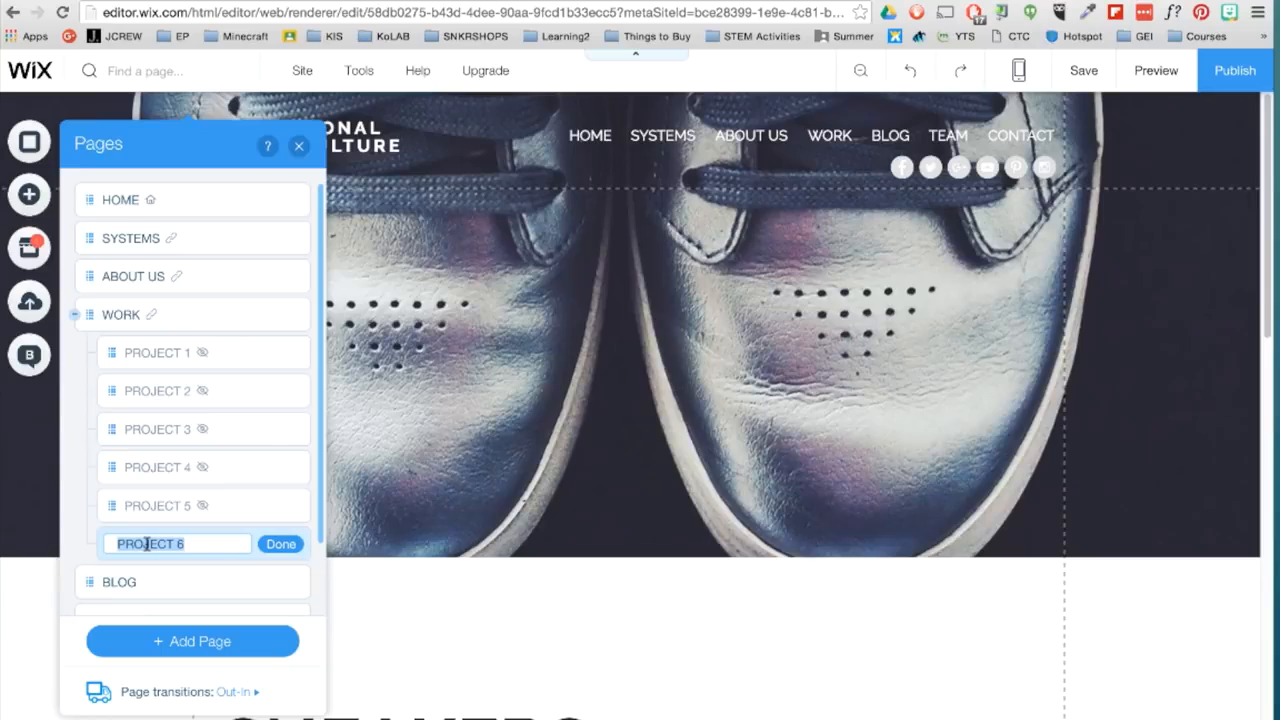
{"action": "type", "text": "INA"}
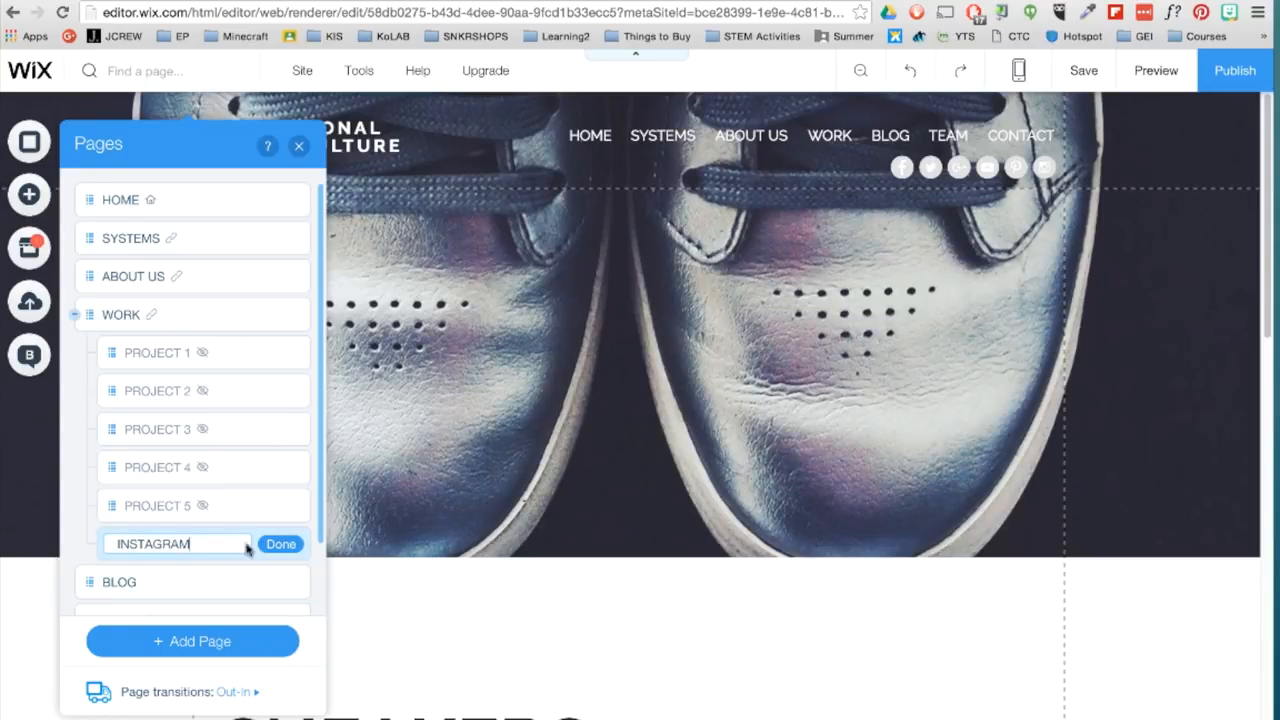
{"action": "left_click", "coordinate": [283, 544]}
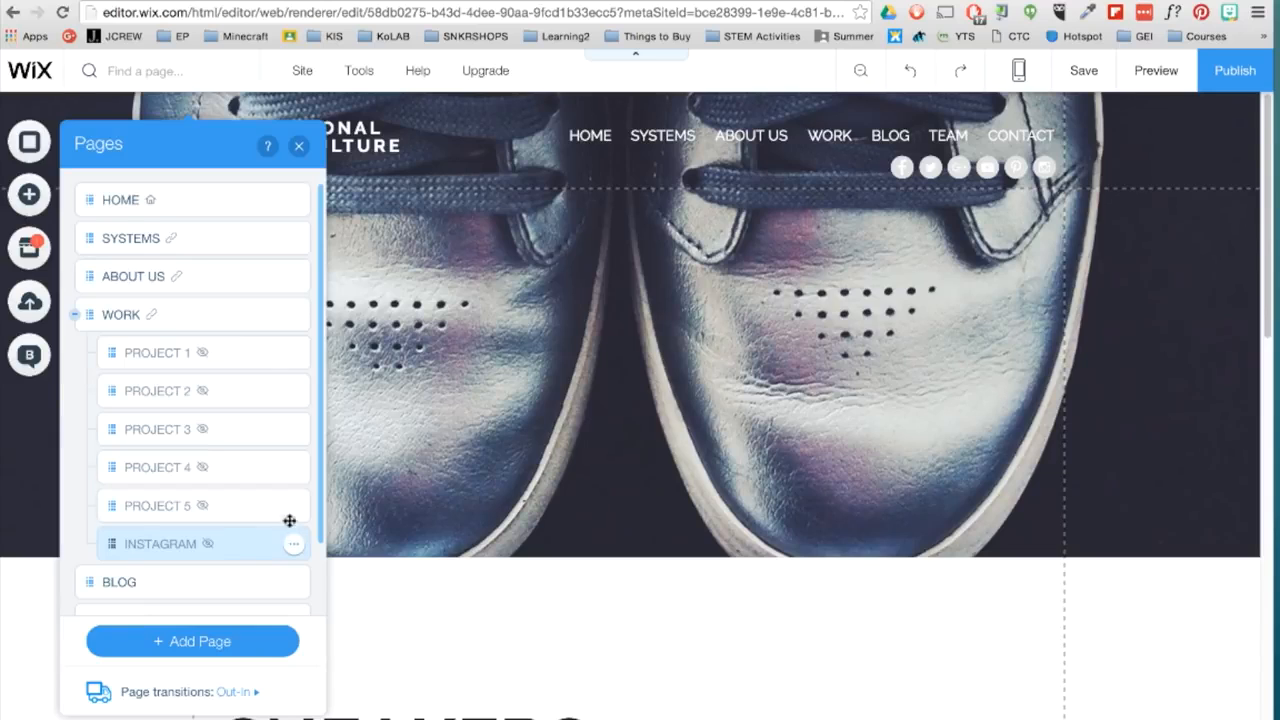
- Replace the large heading on the INSTAGRAM page with the text "INSTAGRAM"
{"action": "left_click", "coordinate": [298, 145]}
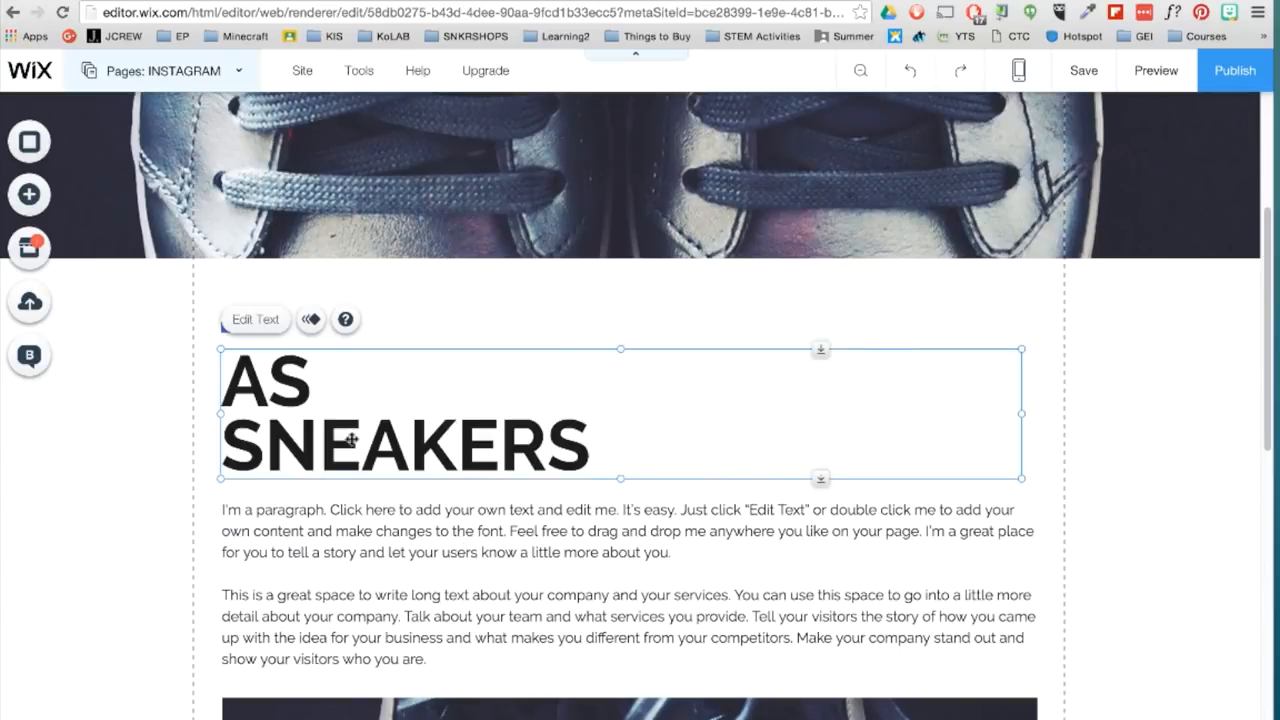
{"action": "left_click", "coordinate": [253, 319]}
{"action": "type", "text": "INSTAG"}
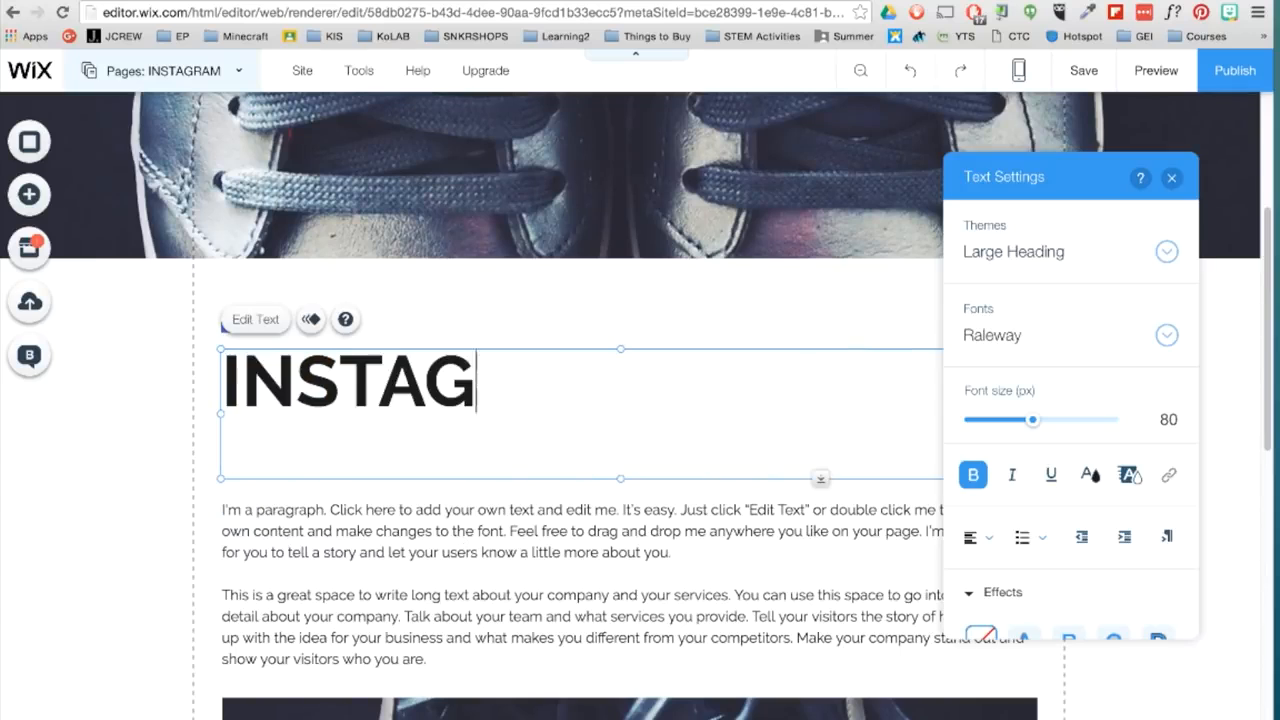
{"action": "type", "text": "RAM"}
{"action": "key", "text": "Escape"}
- Add the Instagram Feed app from the App Market, place it below the paragraph text and stretch it to the text's width
{"action": "scroll", "coordinate": [514, 571], "scroll_direction": "down", "scroll_amount": 5}
{"action": "left_click", "coordinate": [29, 248]}
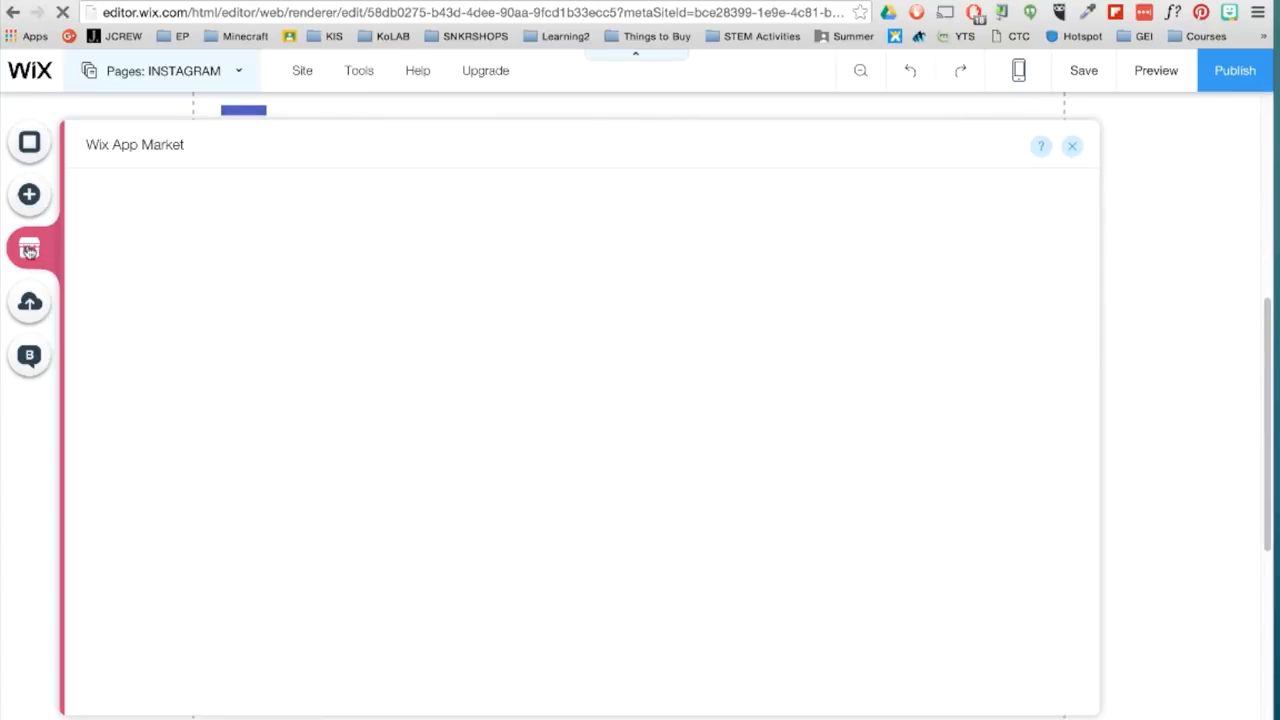
{"action": "left_click", "coordinate": [688, 467]}
{"action": "left_click", "coordinate": [929, 571]}
{"action": "left_click", "coordinate": [941, 230]}
{"action": "left_click_drag", "start_coordinate": [569, 510], "coordinate": [405, 607]}
{"action": "left_click_drag", "start_coordinate": [722, 506], "coordinate": [1030, 491]}
- Connect the feed to the existing Instagram account by entering the account's username and password
{"action": "left_click", "coordinate": [238, 249]}
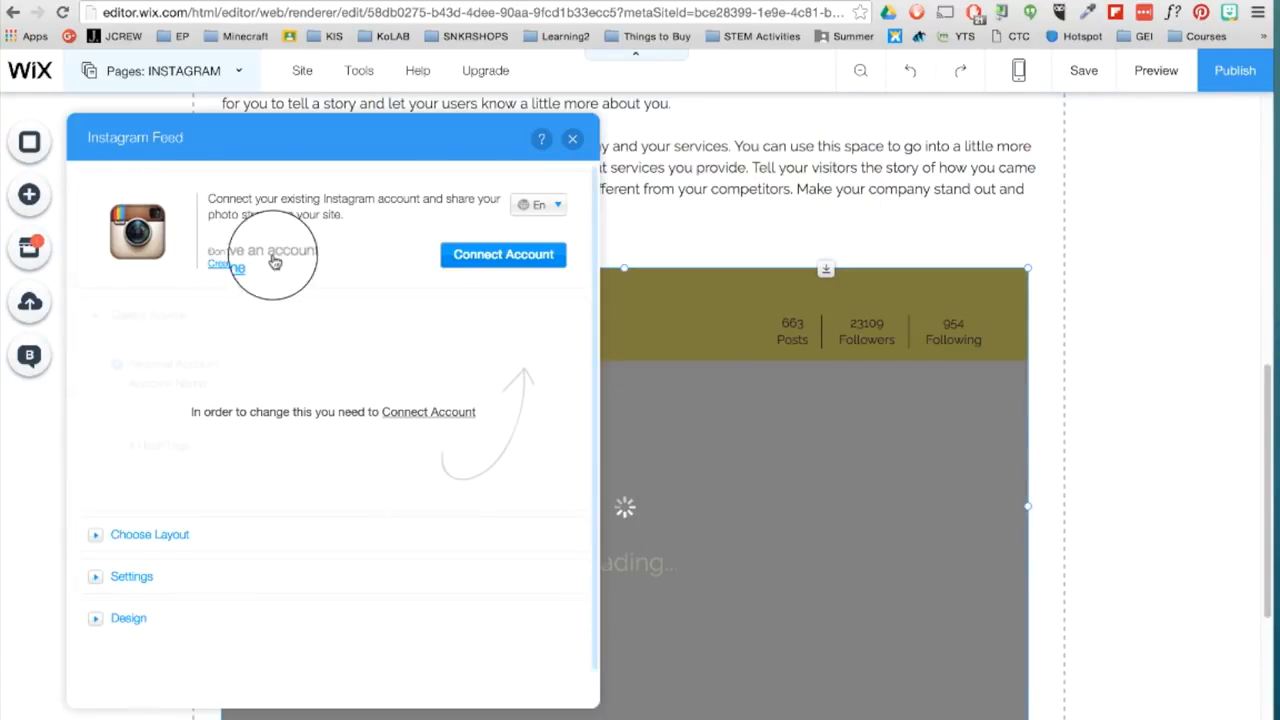
{"action": "left_click", "coordinate": [484, 262]}
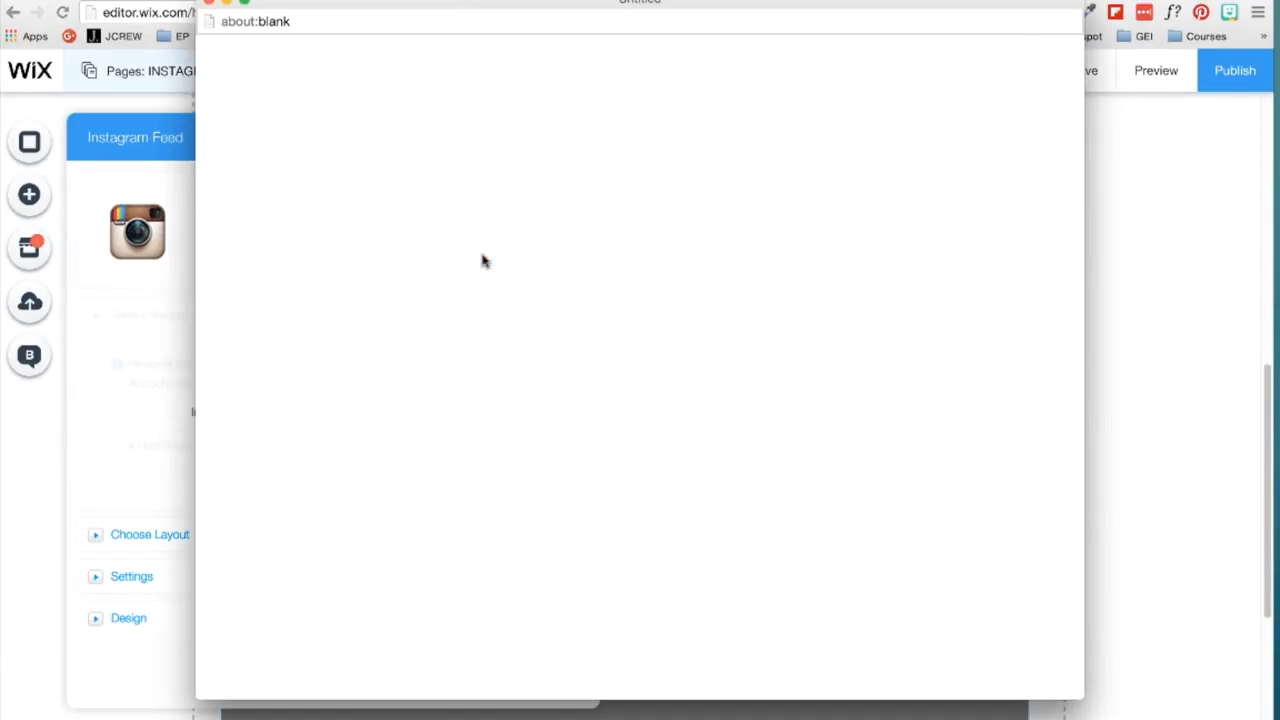
{"action": "type", "text": "edupermaculture"}
{"action": "key", "text": "Tab"}
{"action": "type", "text": "•••••"}
{"action": "key", "text": "Return"}
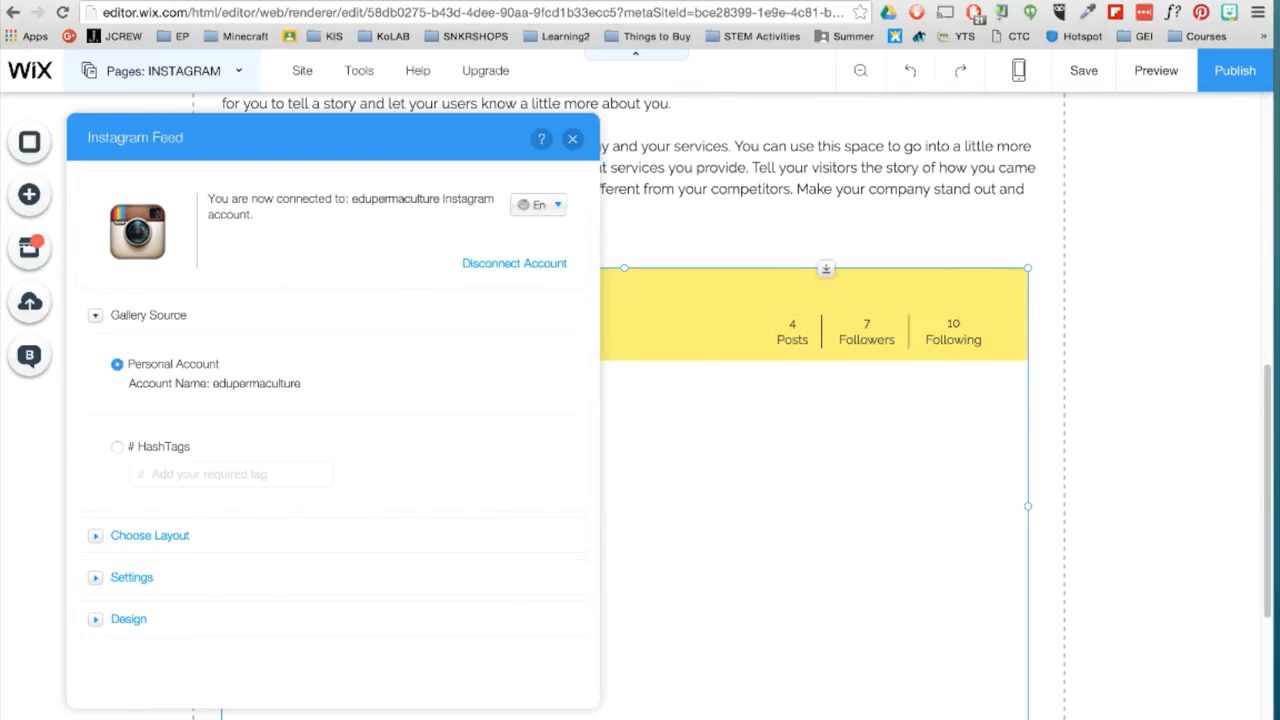
- Set the Instagram feed's header color to light gray and its separator color to white in the app's design settings
{"action": "left_click", "coordinate": [105, 538]}
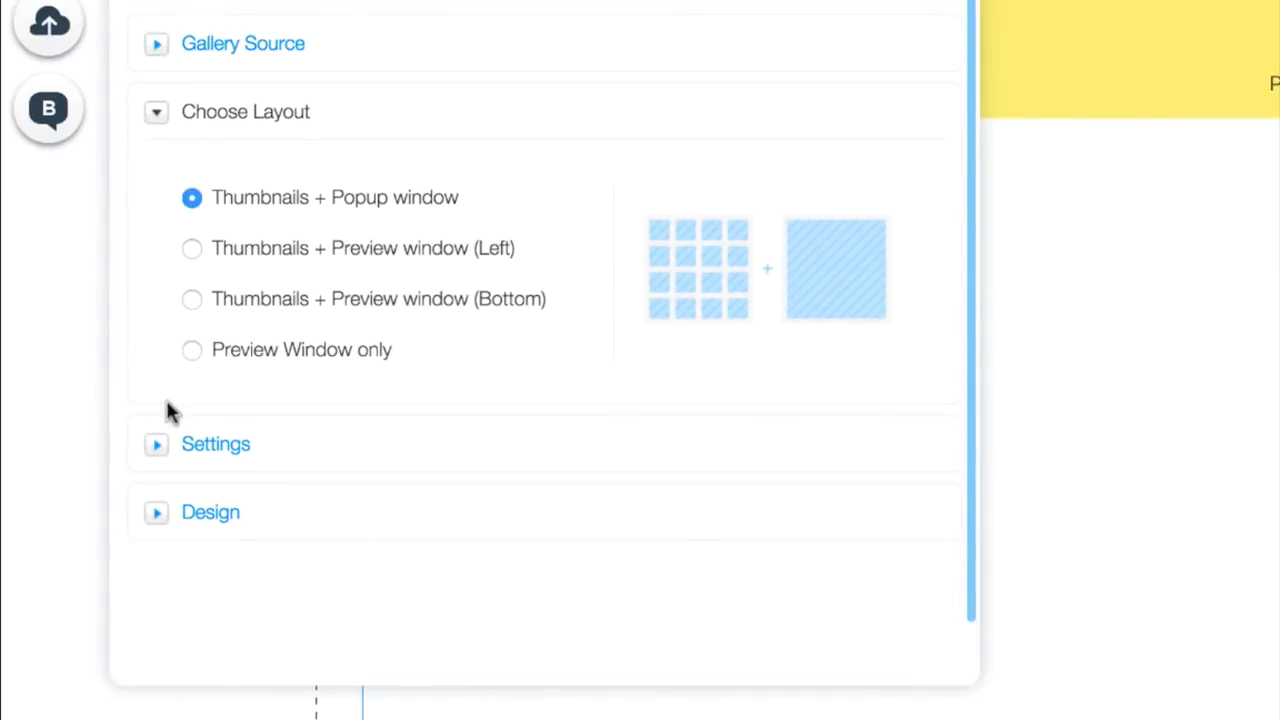
{"action": "left_click", "coordinate": [156, 448]}
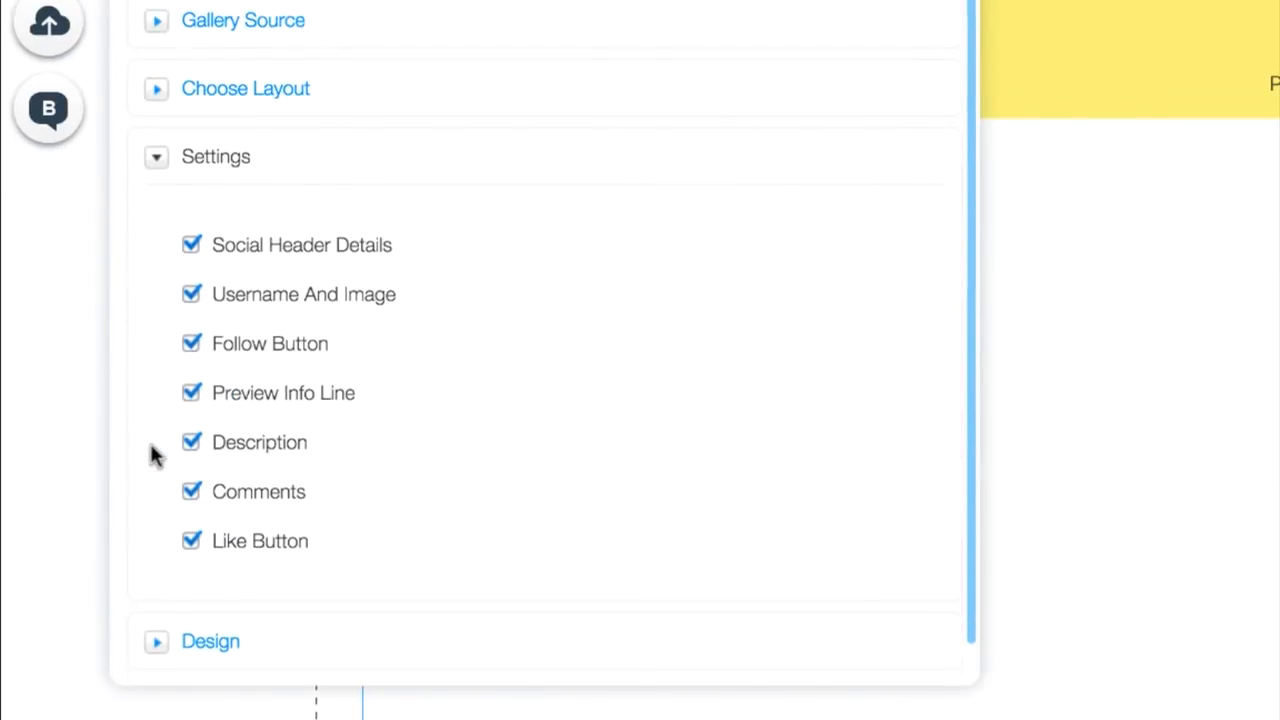
{"action": "scroll", "coordinate": [158, 500], "scroll_direction": "down", "scroll_amount": 2}
{"action": "left_click", "coordinate": [158, 606]}
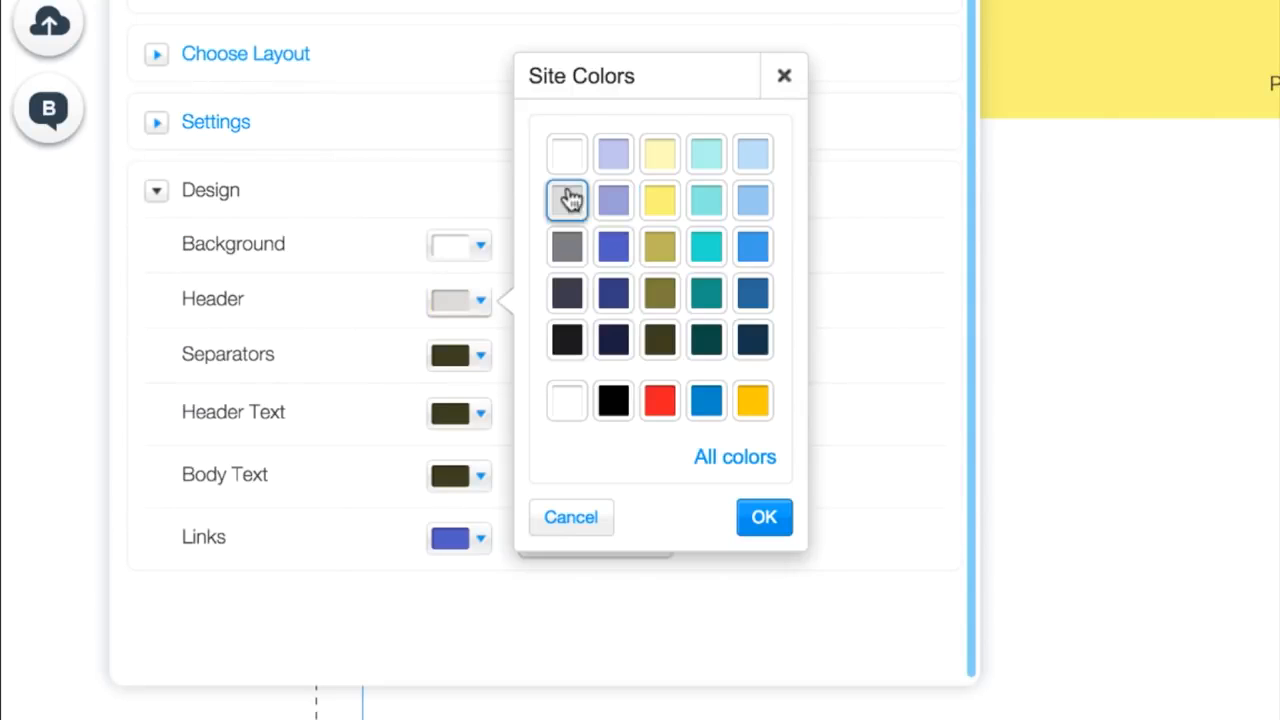
{"action": "left_click", "coordinate": [567, 200]}
{"action": "left_click", "coordinate": [480, 362]}
{"action": "left_click", "coordinate": [566, 206]}
{"action": "left_click", "coordinate": [652, 597]}
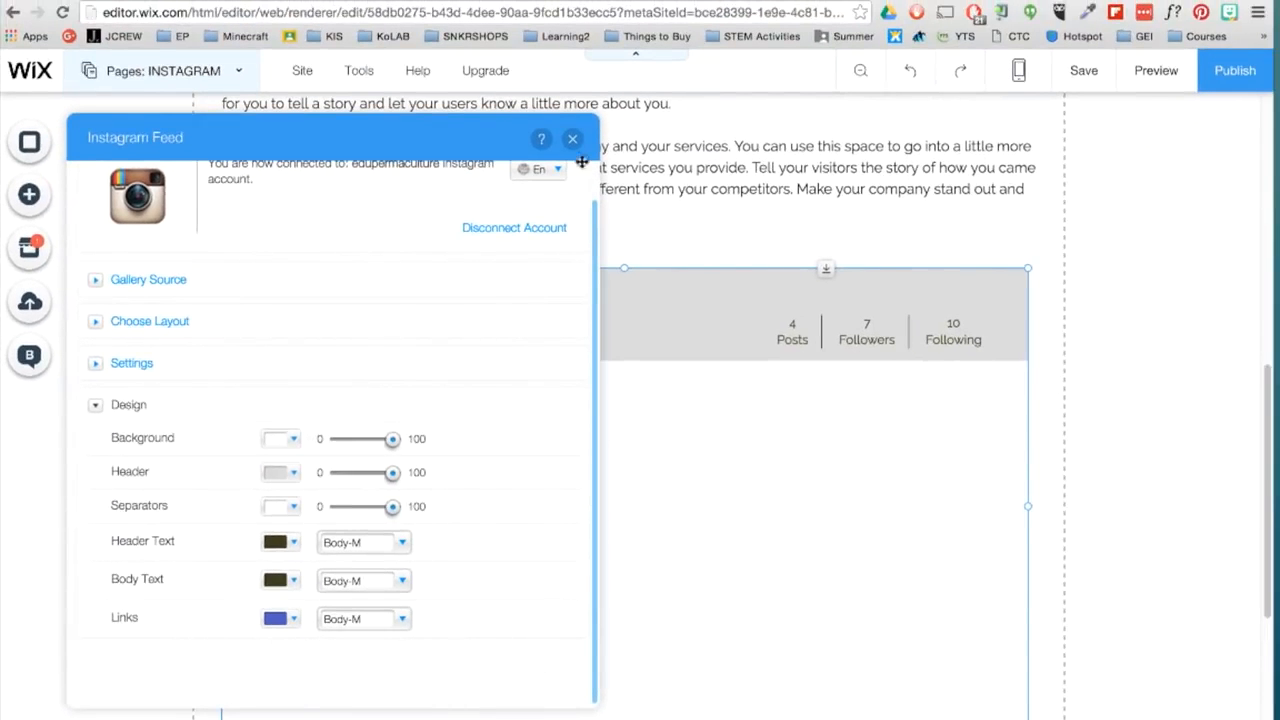
{"action": "left_click", "coordinate": [572, 139]}
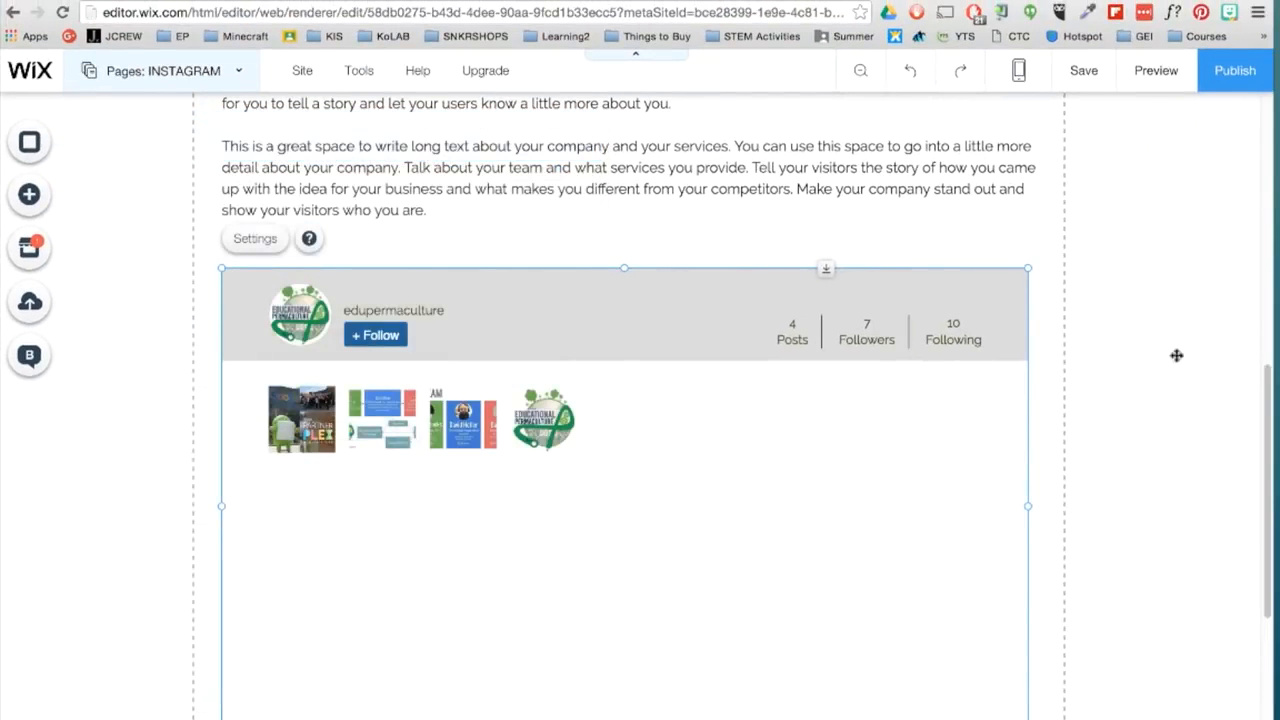
- Switch from the INSTAGRAM page to the HOME page for editing
{"action": "scroll", "coordinate": [1173, 424], "scroll_direction": "up", "scroll_amount": 7}
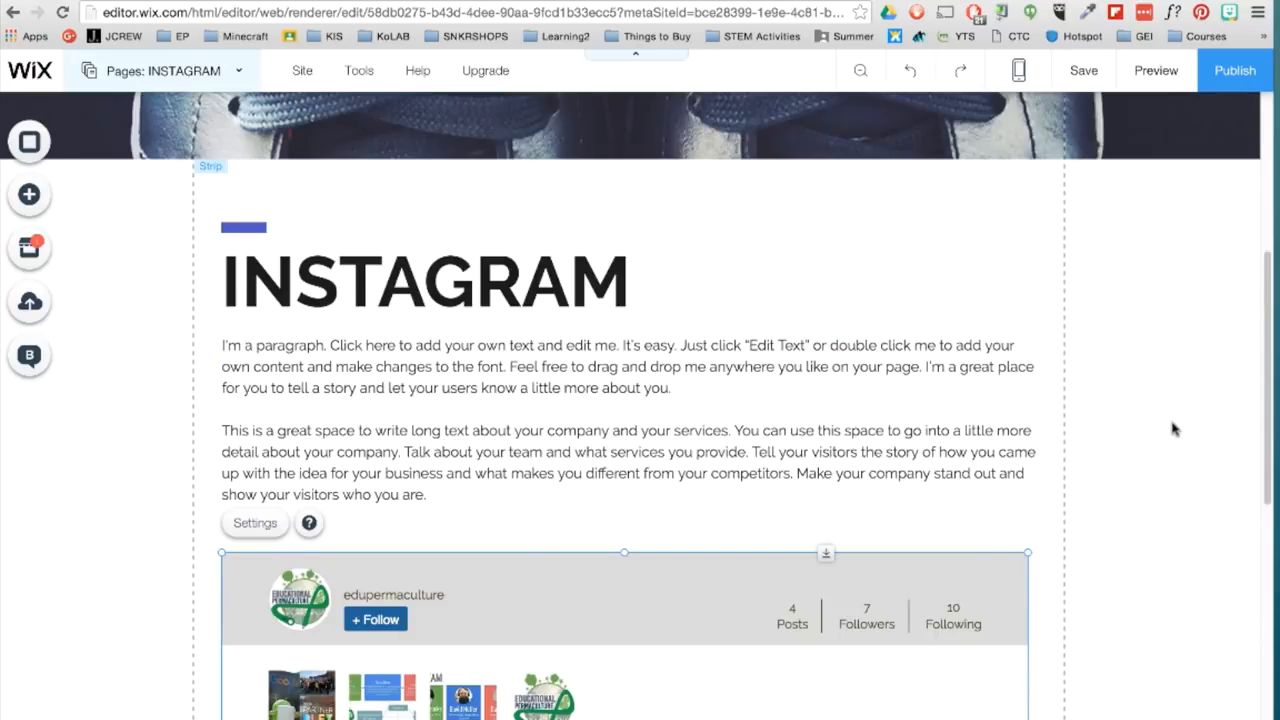
{"action": "left_click", "coordinate": [1148, 348]}
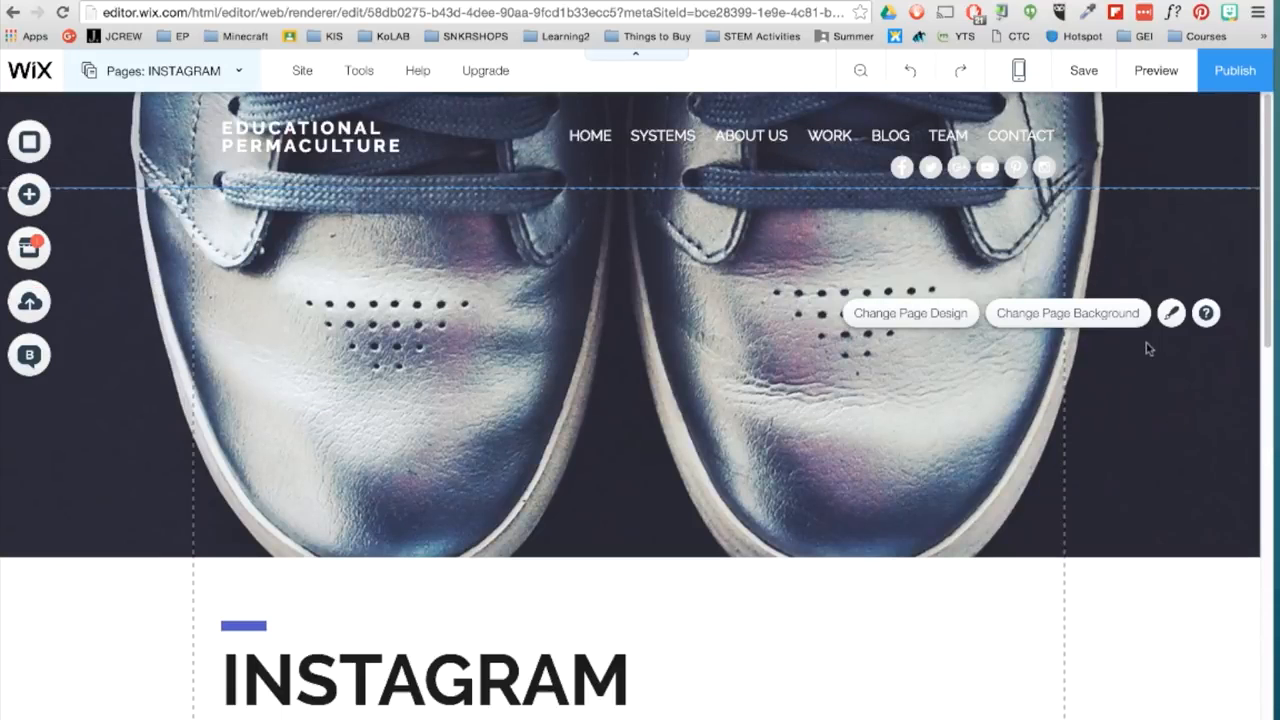
{"action": "left_click", "coordinate": [126, 72]}
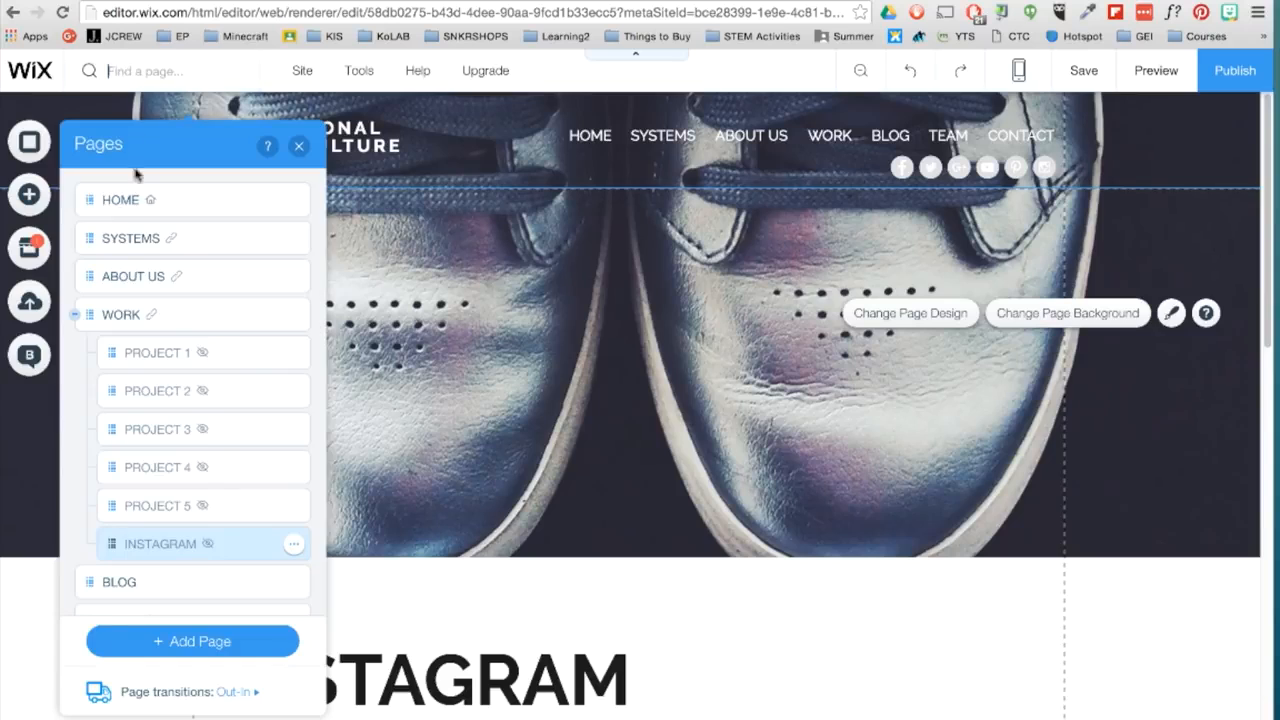
{"action": "left_click", "coordinate": [133, 201]}
{"action": "left_click", "coordinate": [299, 145]}
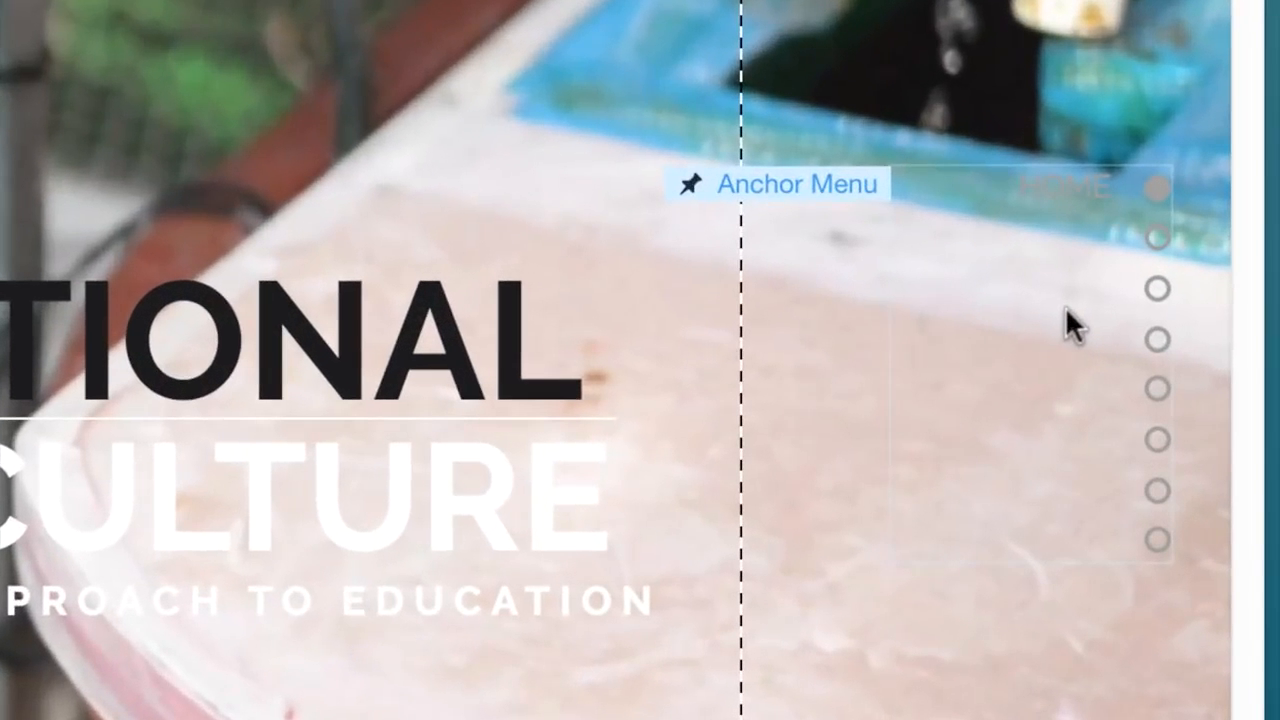
- Add an anchor menu with text labels and black circle markers beside the HOME page's existing anchor menu
{"action": "left_click", "coordinate": [1067, 306]}
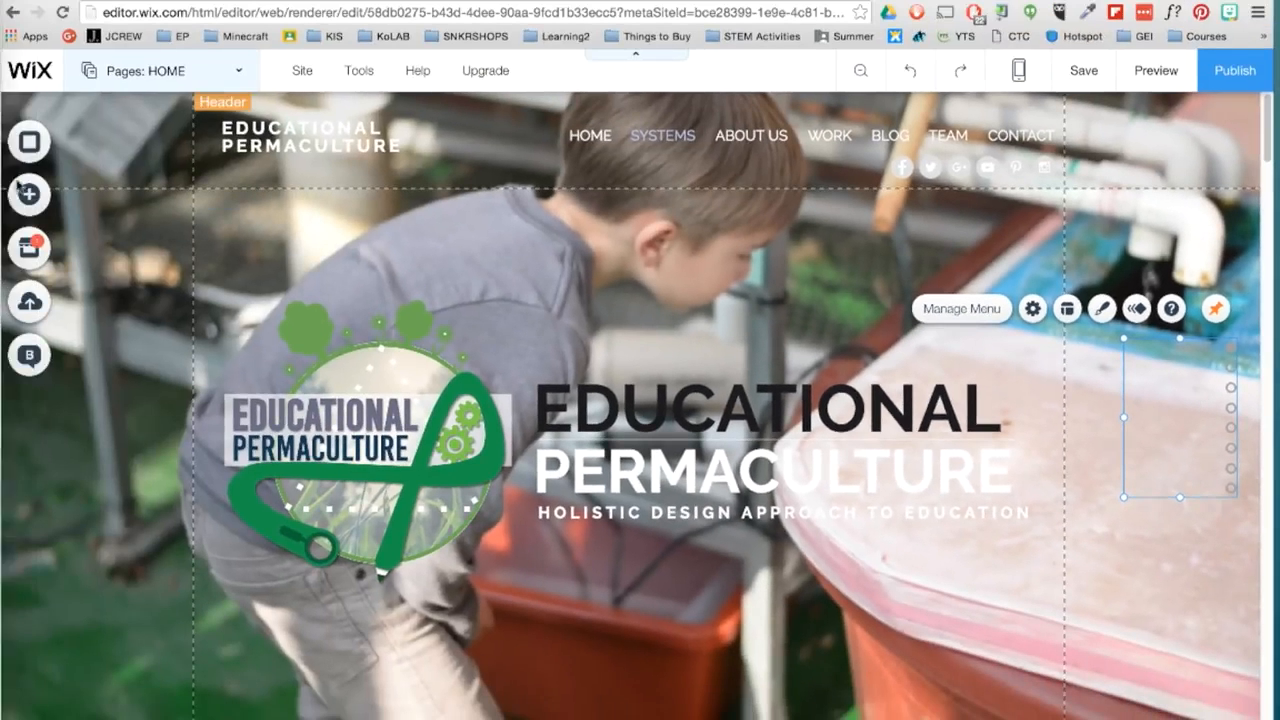
{"action": "left_click", "coordinate": [29, 194]}
{"action": "left_click", "coordinate": [101, 429]}
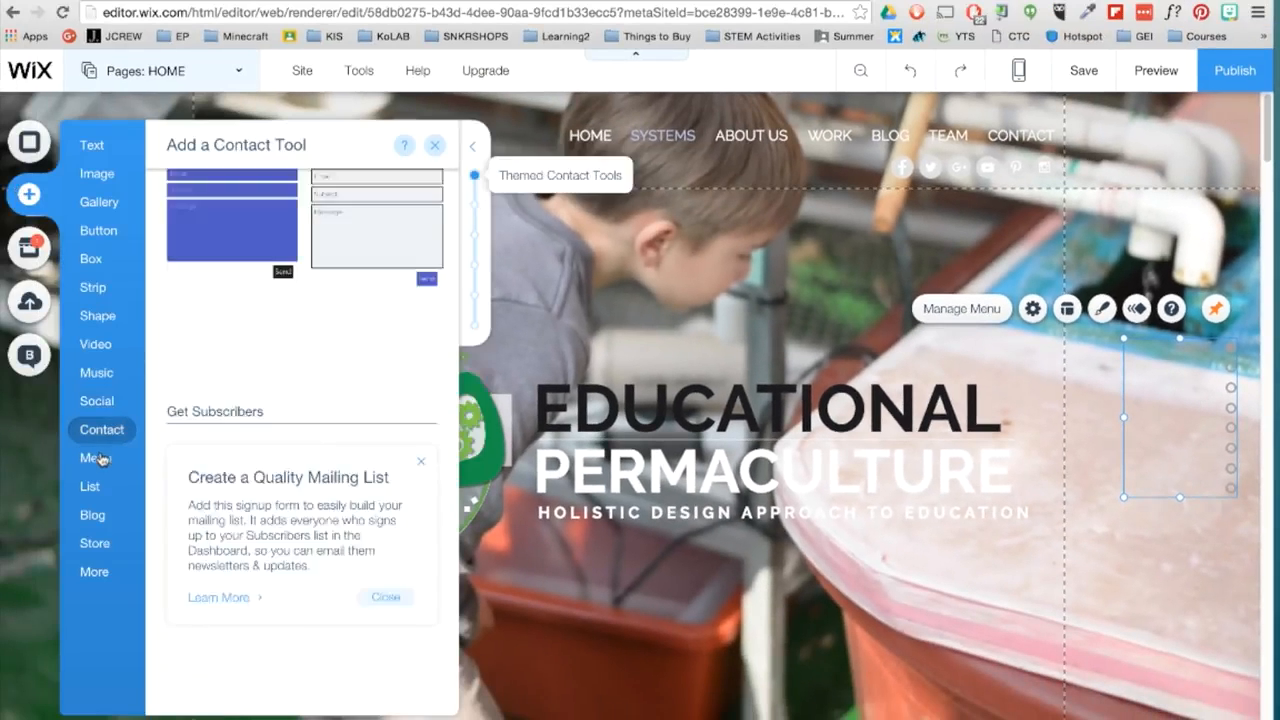
{"action": "left_click", "coordinate": [99, 458]}
{"action": "left_click", "coordinate": [476, 298]}
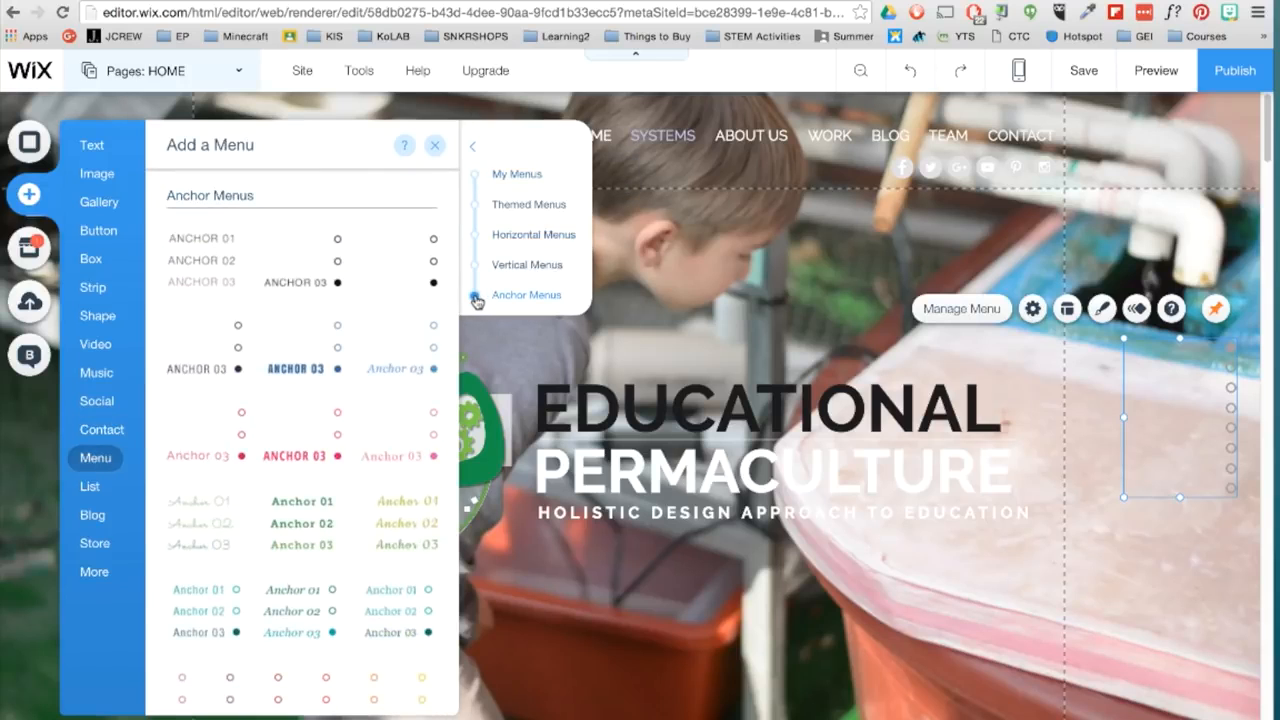
{"action": "left_click", "coordinate": [294, 260]}
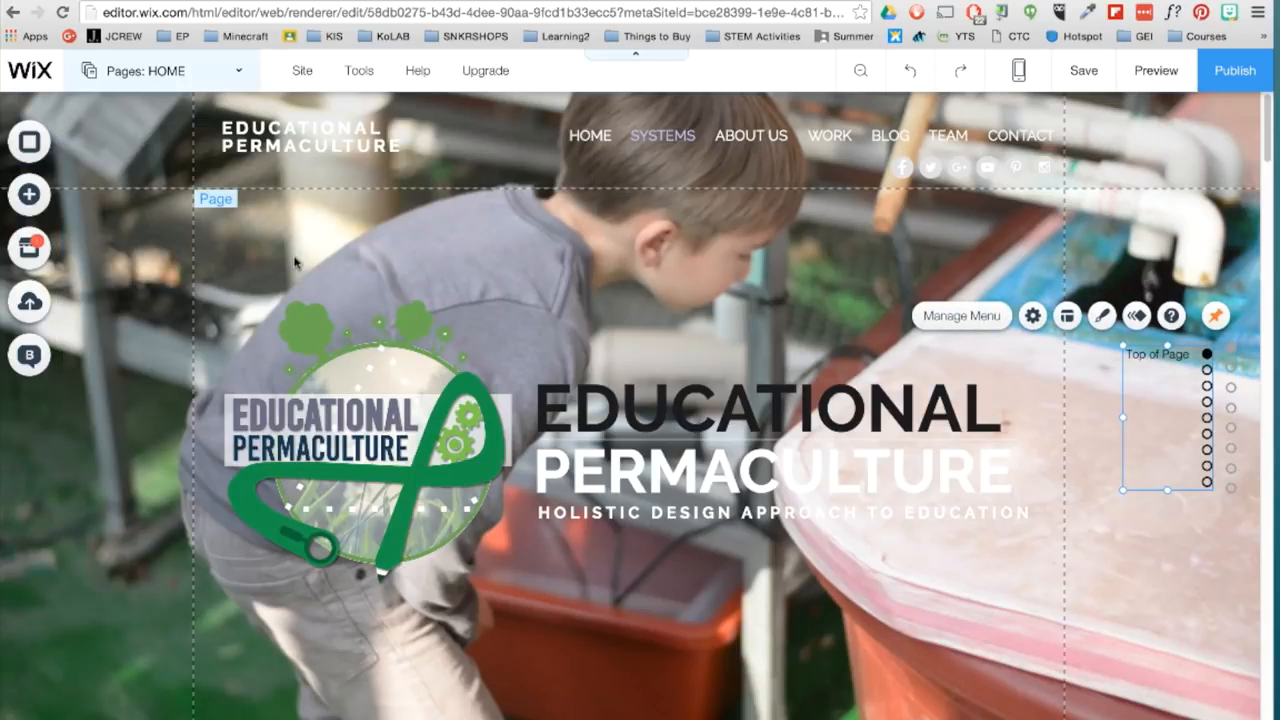
- Test the new anchor menu's WORK link in the site preview and delete that menu from the HOME page
{"action": "left_click", "coordinate": [1150, 76]}
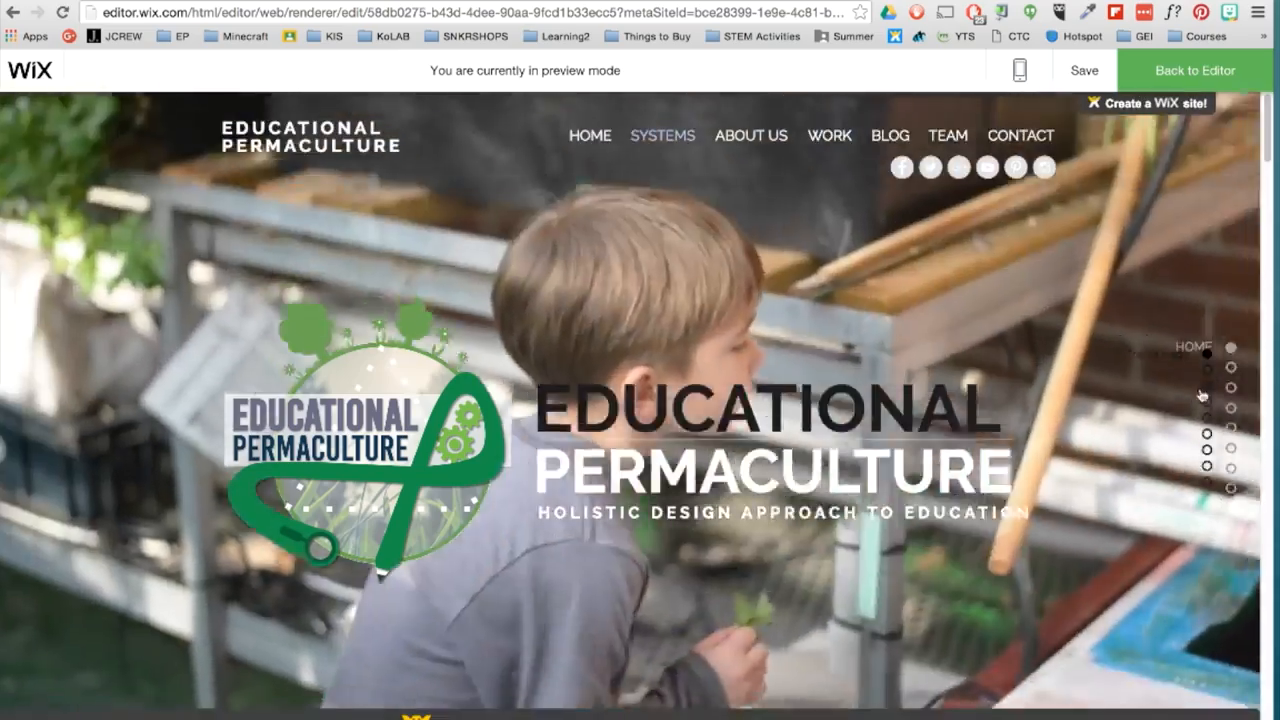
{"action": "left_click", "coordinate": [1207, 418]}
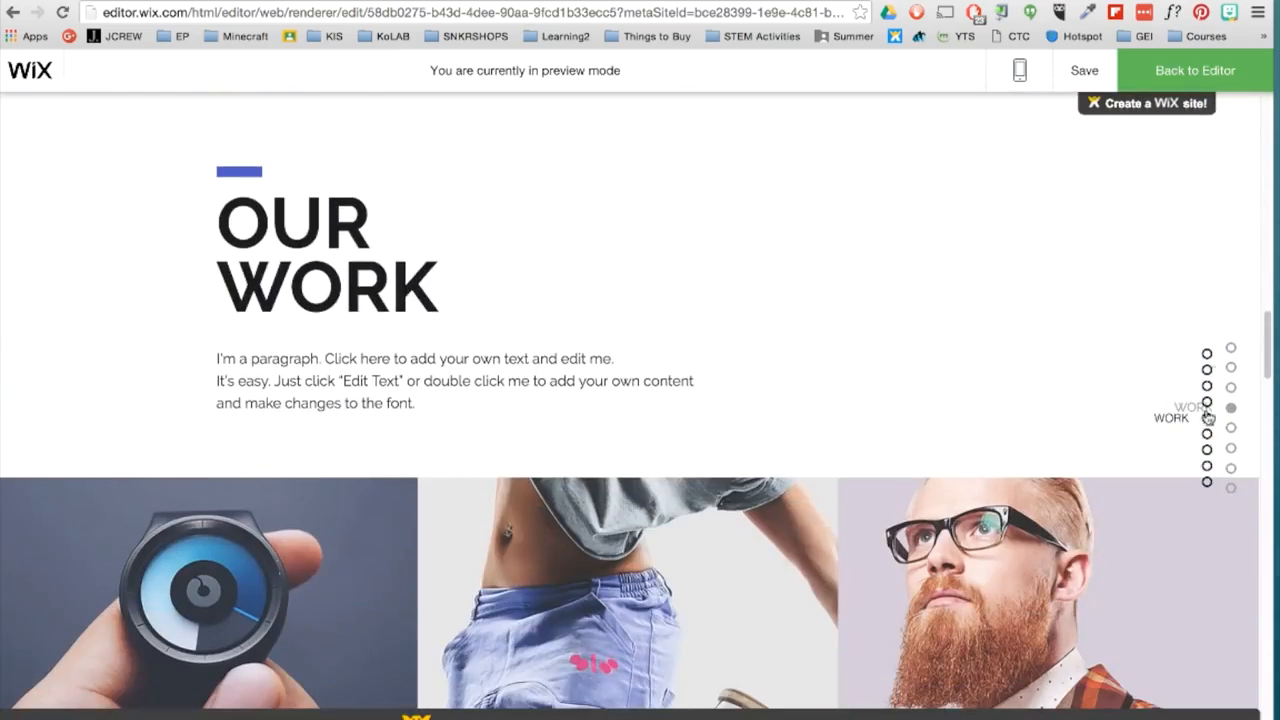
{"action": "left_click", "coordinate": [1188, 72]}
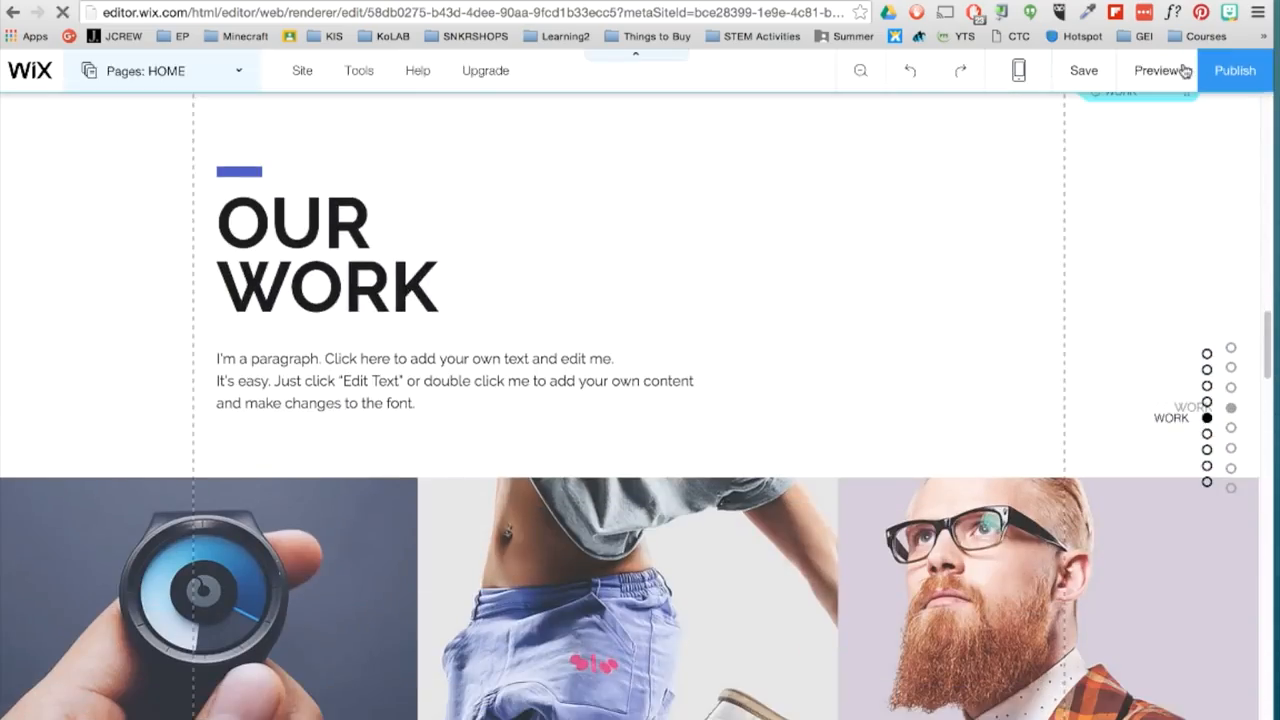
{"action": "left_click", "coordinate": [1170, 425]}
{"action": "key", "text": "Delete"}
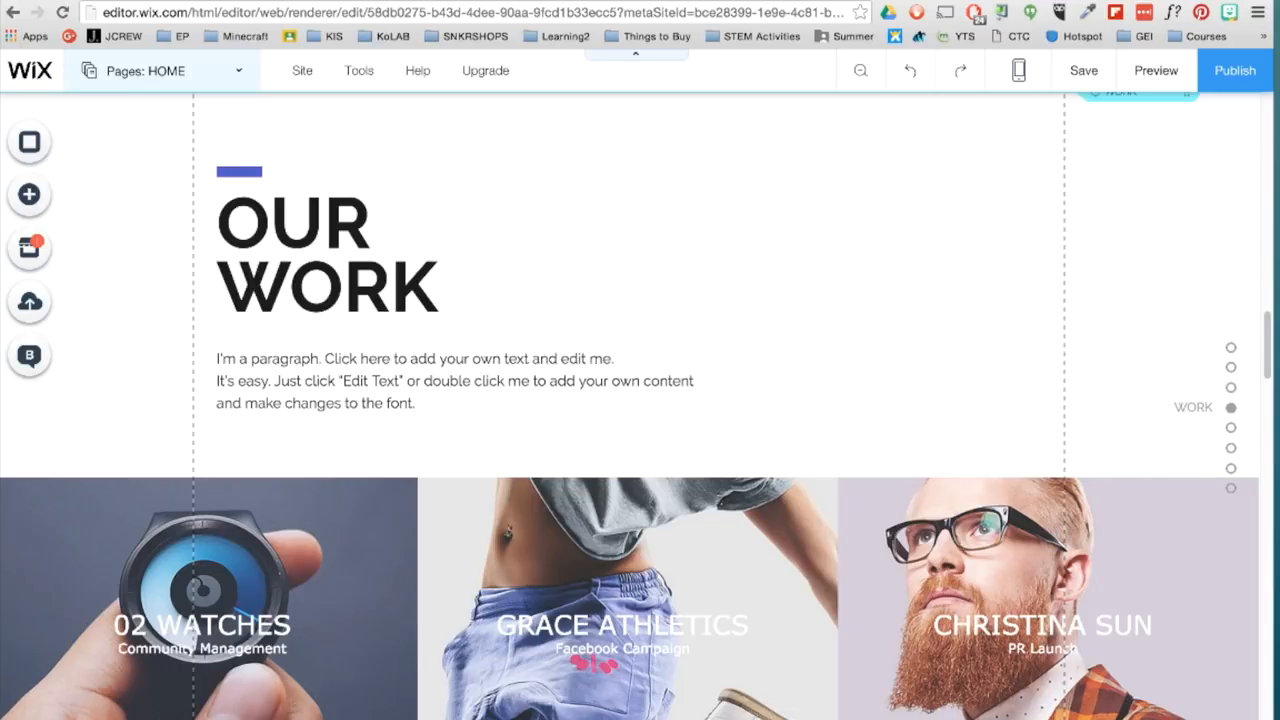
- In the mobile view, set the "WHAT IS EDUCATIONAL PERMACULTURE?" heading to 50 px and shorten its text box to fit the text
{"action": "left_click", "coordinate": [1018, 70]}
{"action": "left_click", "coordinate": [738, 187]}
{"action": "scroll", "coordinate": [686, 281], "scroll_direction": "up", "scroll_amount": 5}
{"action": "left_click", "coordinate": [598, 385]}
{"action": "left_click", "coordinate": [557, 338]}
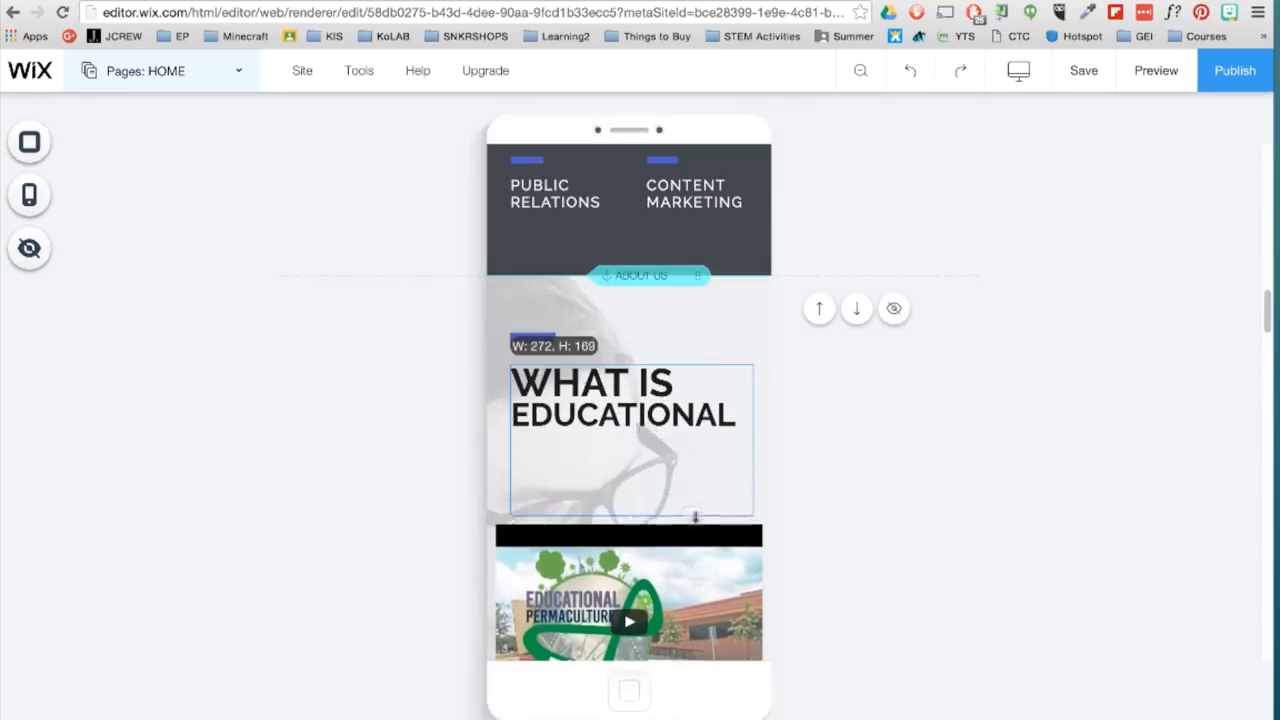
{"action": "left_click", "coordinate": [594, 335]}
{"action": "left_click_drag", "start_coordinate": [834, 463], "coordinate": [842, 463]}
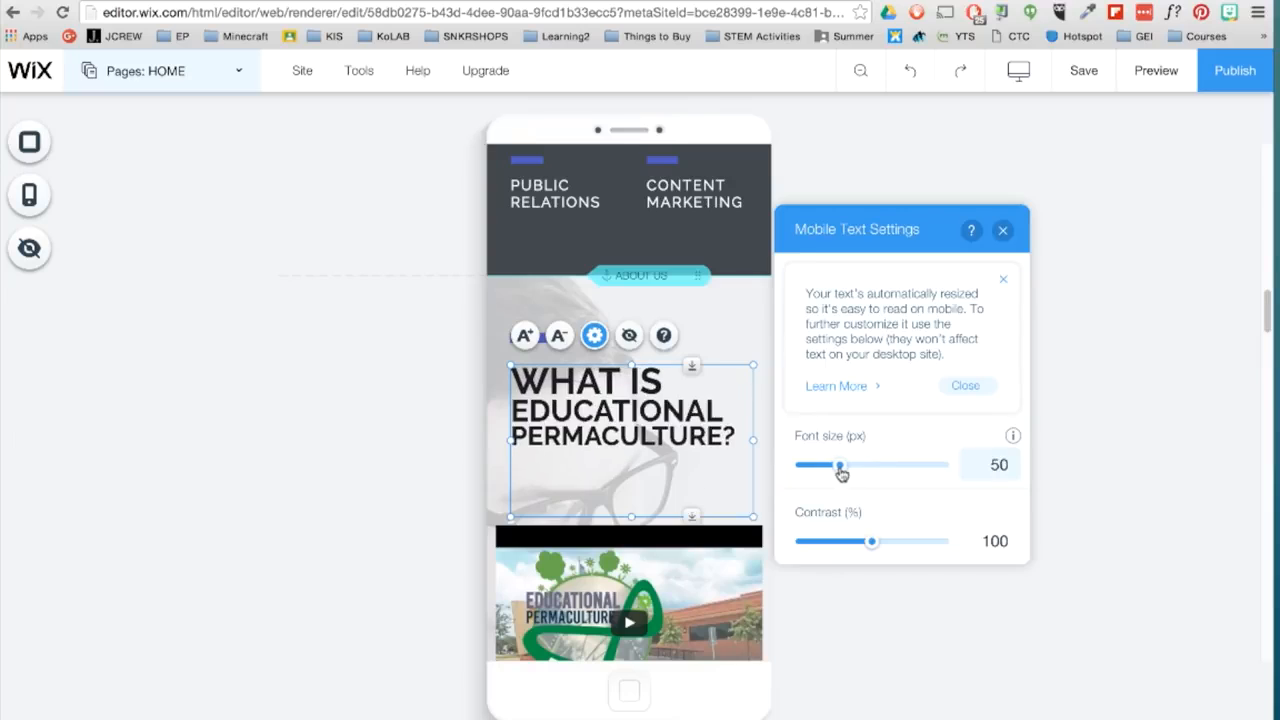
{"action": "left_click_drag", "start_coordinate": [691, 516], "coordinate": [686, 459]}
{"action": "left_click", "coordinate": [1003, 230]}
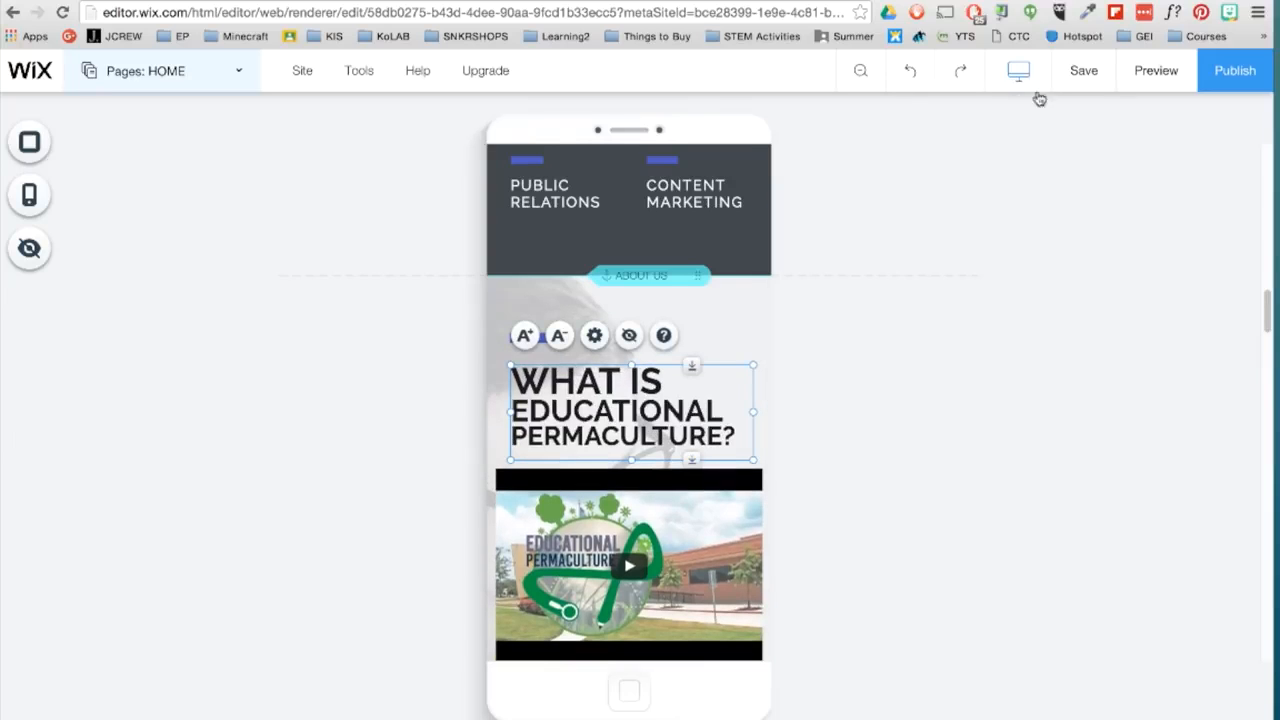
- Return to the desktop version of the site and publish it
{"action": "mouse_move", "coordinate": [1030, 80]}
{"action": "left_click", "coordinate": [724, 151]}
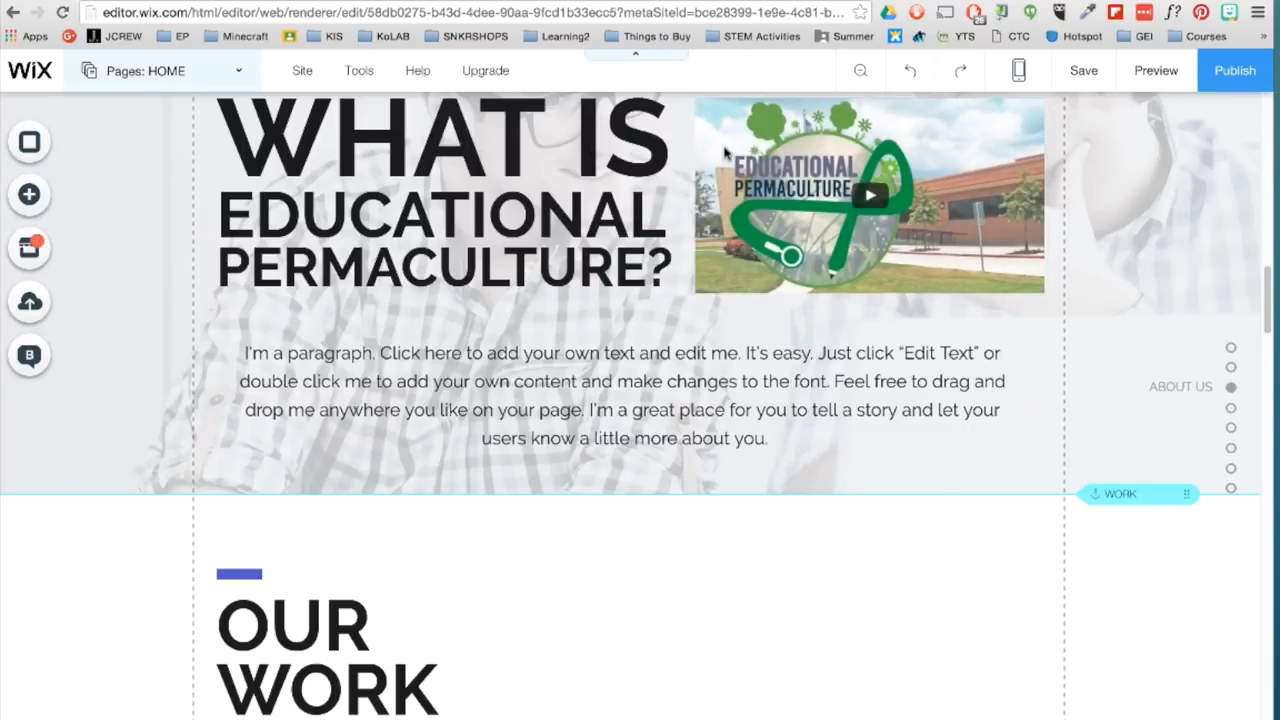
{"action": "left_click", "coordinate": [1222, 88]}
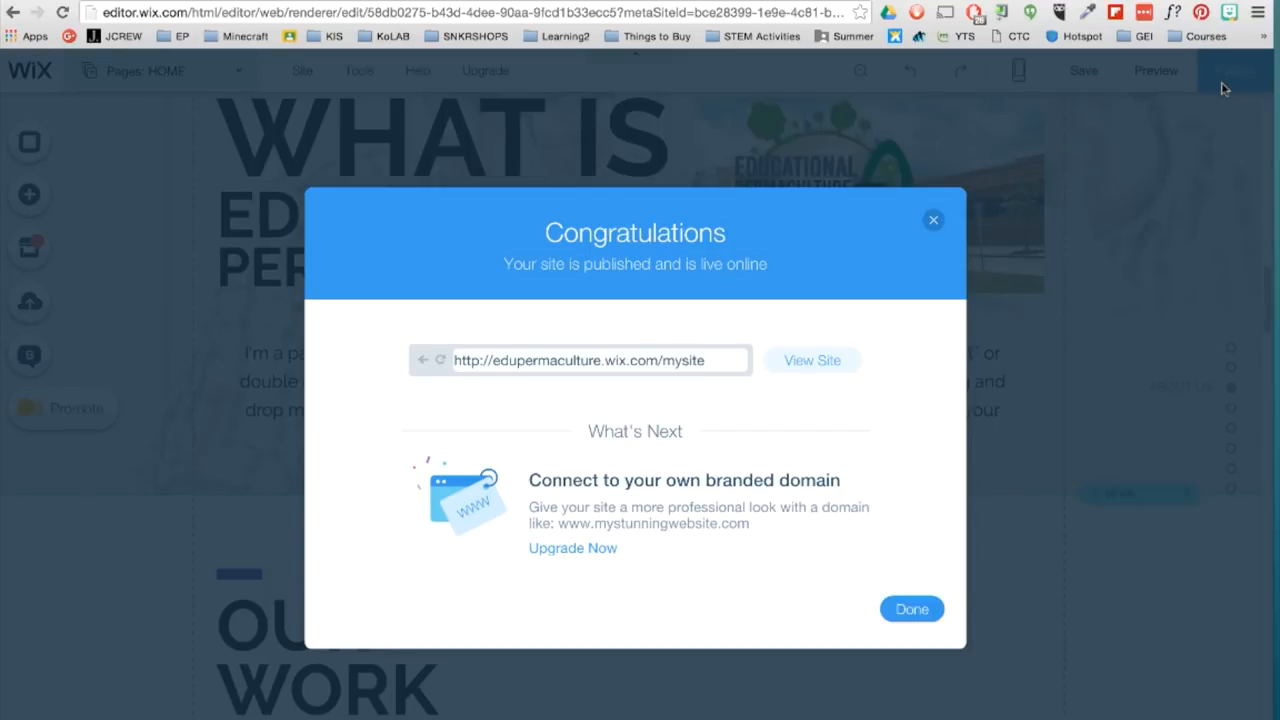
- Open the upgrade offer for a branded domain and review the prices and features of the premium plans
{"action": "left_click", "coordinate": [586, 561]}
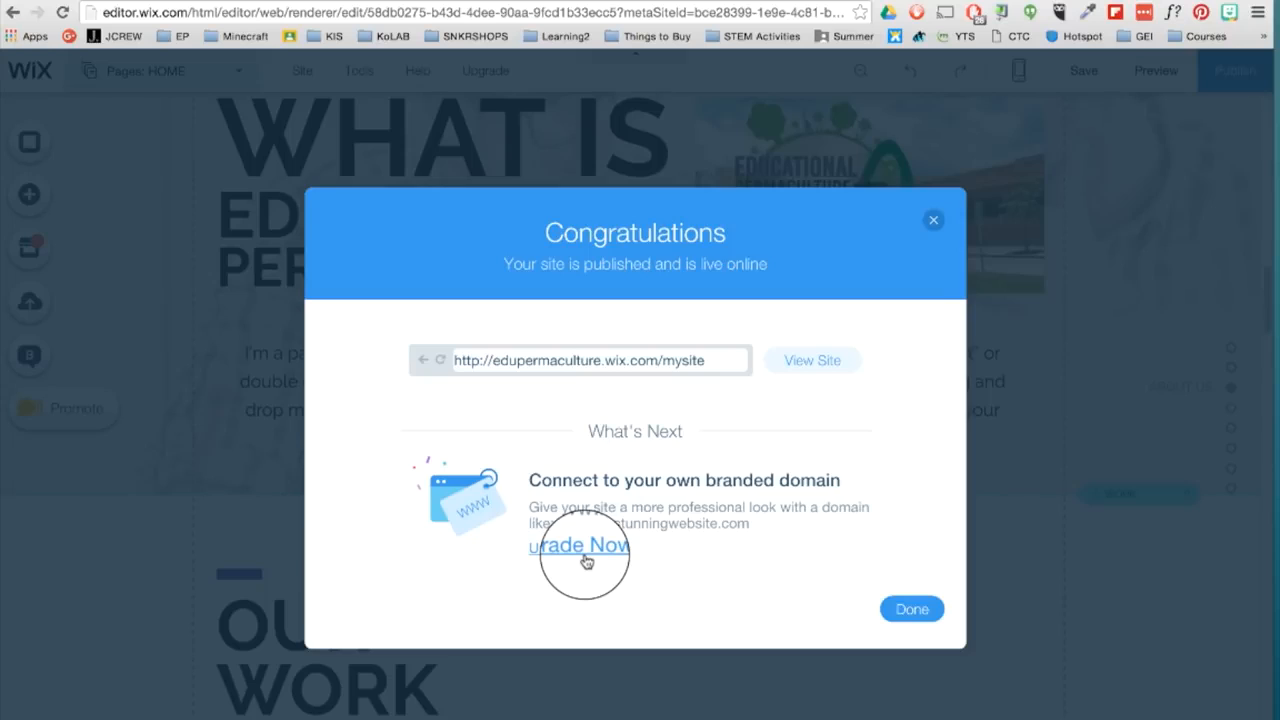
{"action": "scroll", "coordinate": [586, 560], "scroll_direction": "down", "scroll_amount": 5}
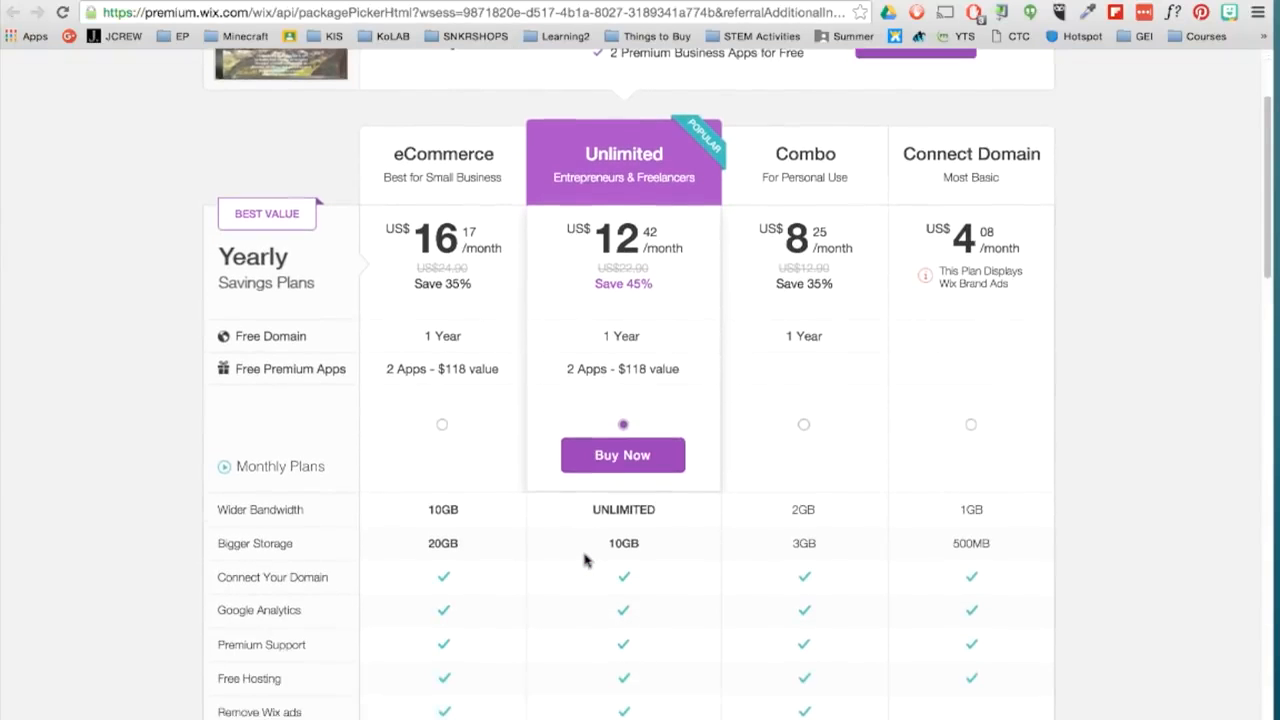
{"action": "scroll", "coordinate": [586, 561], "scroll_direction": "down", "scroll_amount": 2}
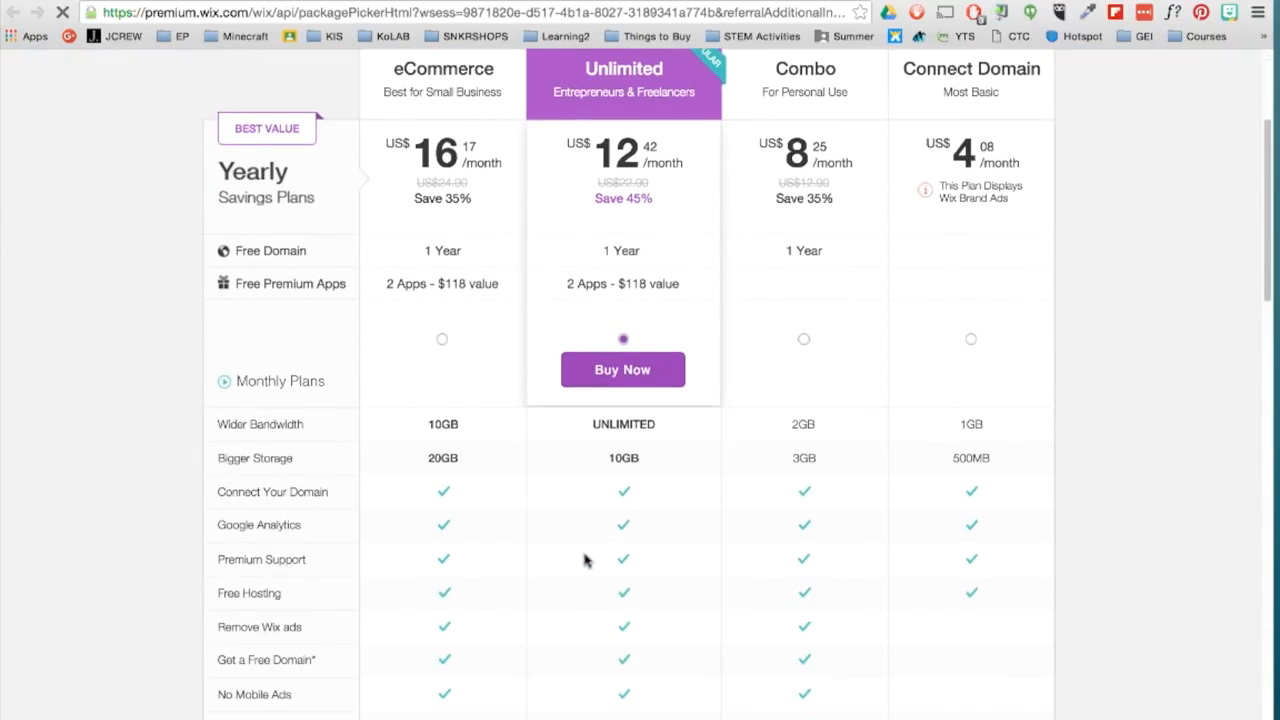
{"action": "scroll", "coordinate": [586, 560], "scroll_direction": "down", "scroll_amount": 3}
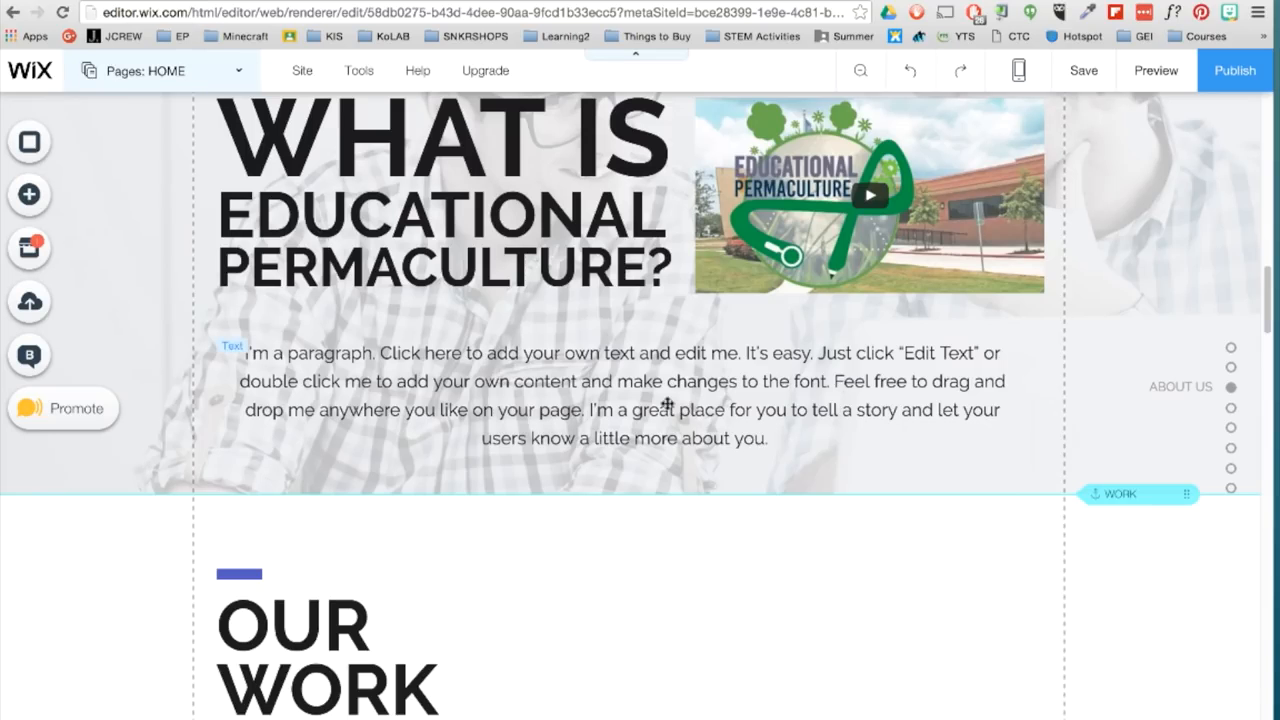
- Open the Site History from the editor and view the 24 Apr, 2016 10:32AM revision
{"action": "scroll", "coordinate": [667, 404], "scroll_direction": "up", "scroll_amount": 5}
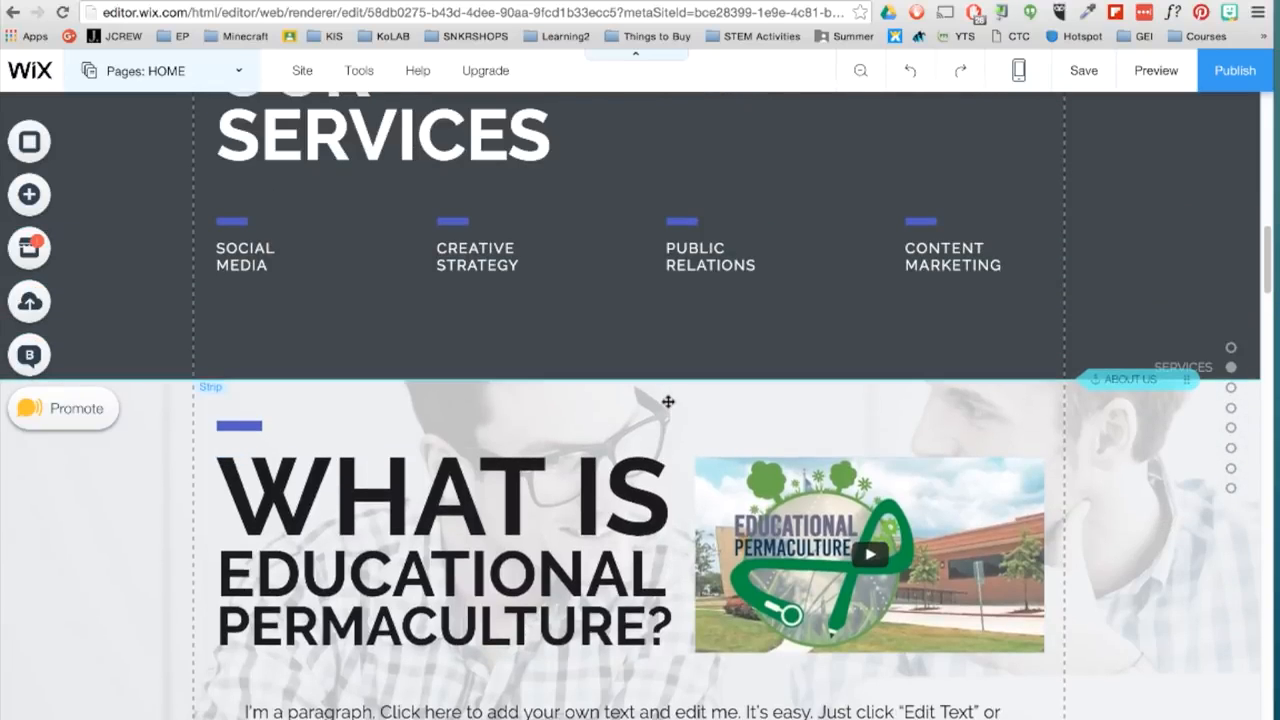
{"action": "mouse_move", "coordinate": [302, 70]}
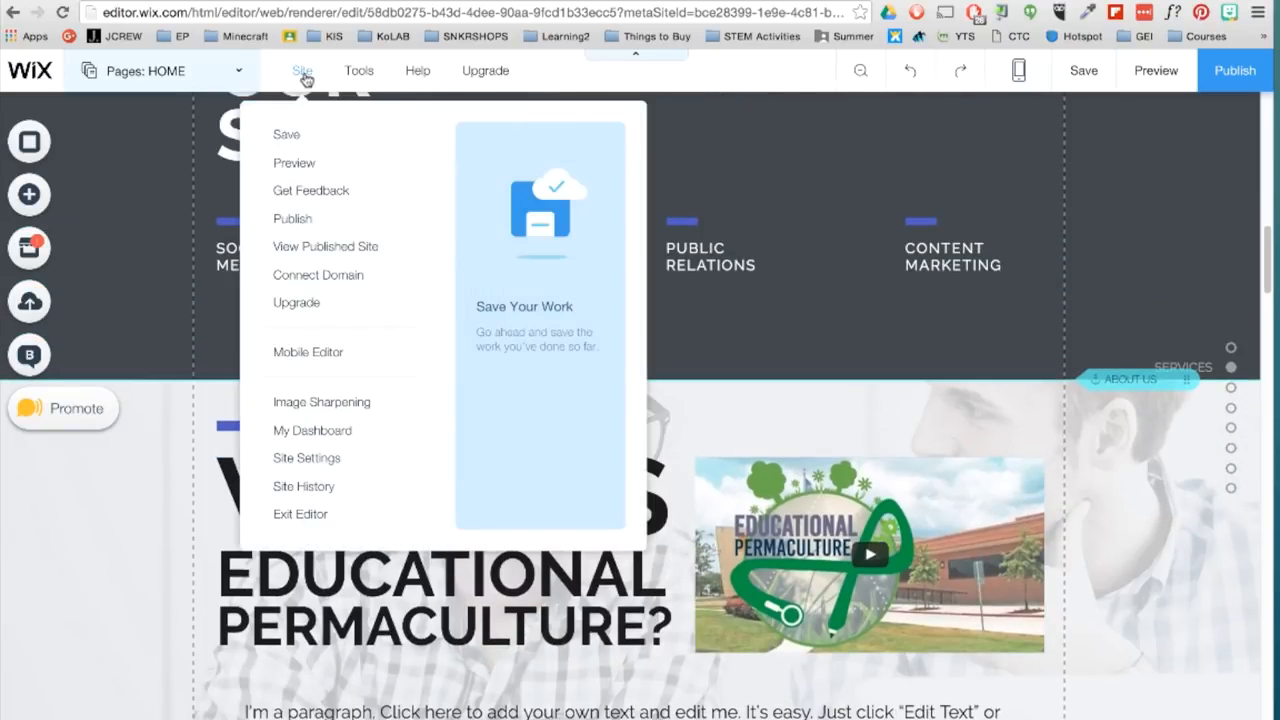
{"action": "left_click", "coordinate": [326, 488]}
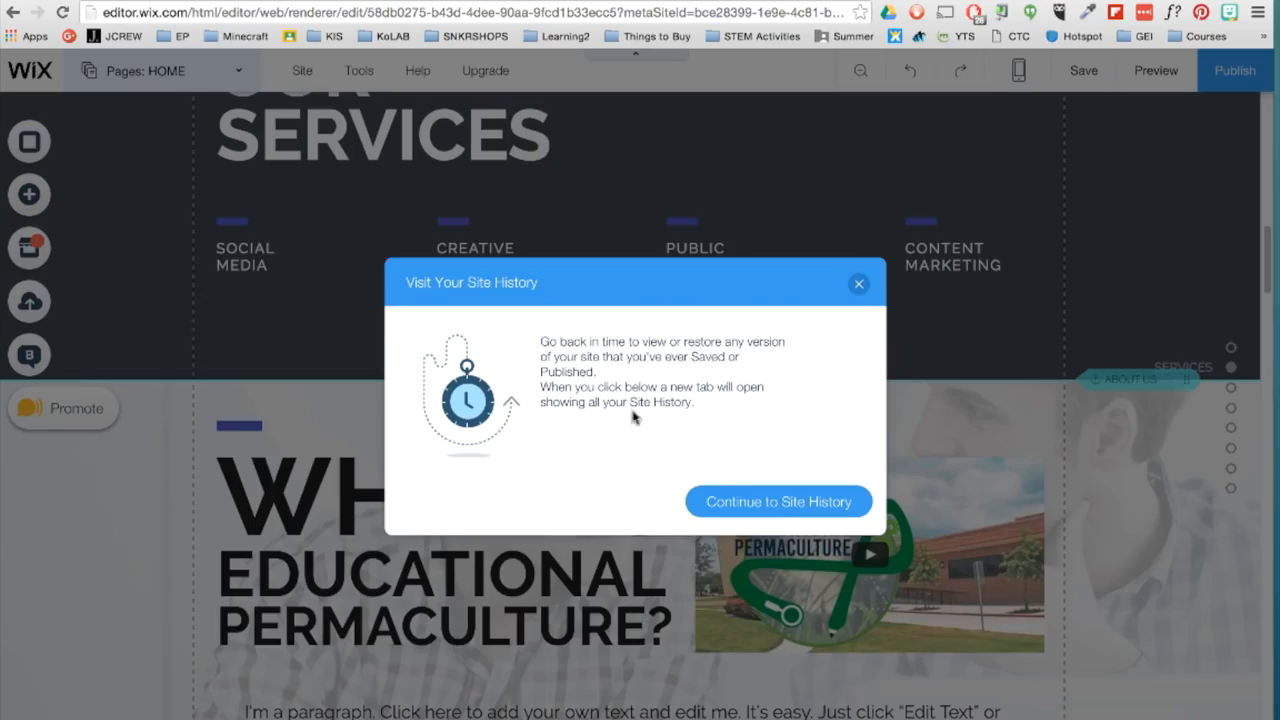
{"action": "left_click", "coordinate": [778, 506]}
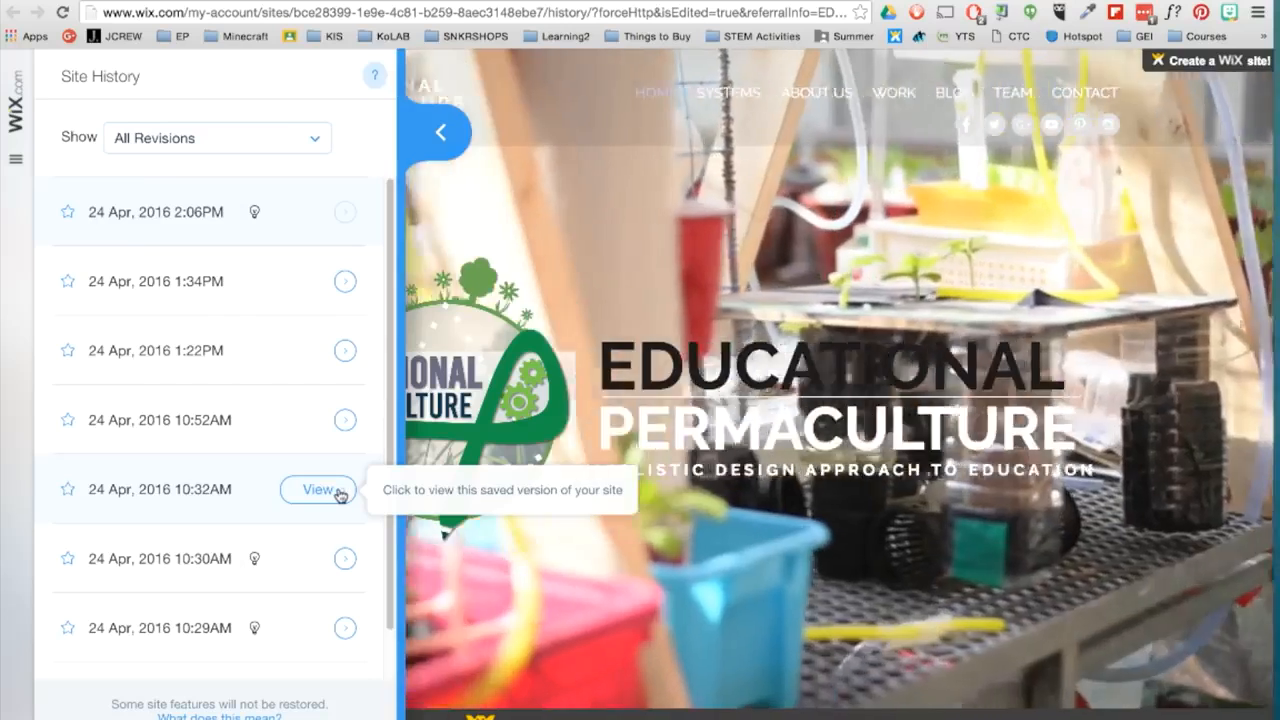
{"action": "left_click", "coordinate": [318, 490]}
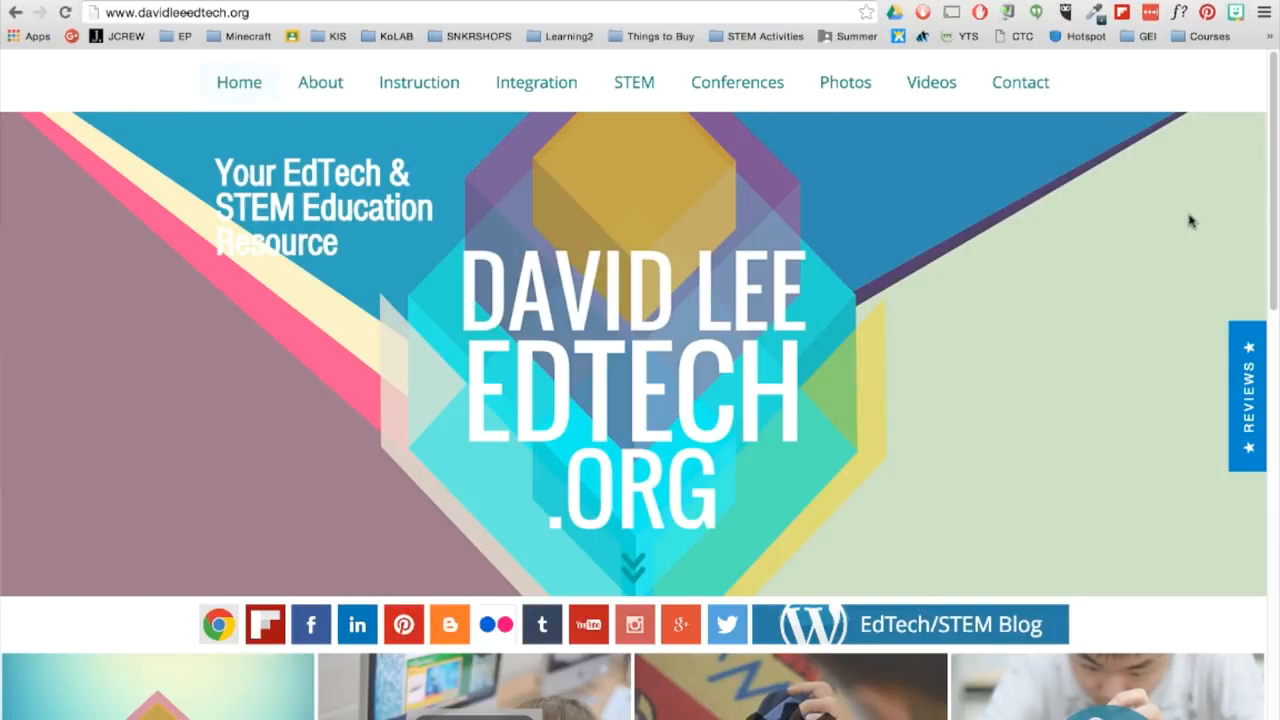
- Browse the example EdTech website's home page tiles and its Videos and Contact pages
{"action": "scroll", "coordinate": [1190, 220], "scroll_direction": "down", "scroll_amount": 5}
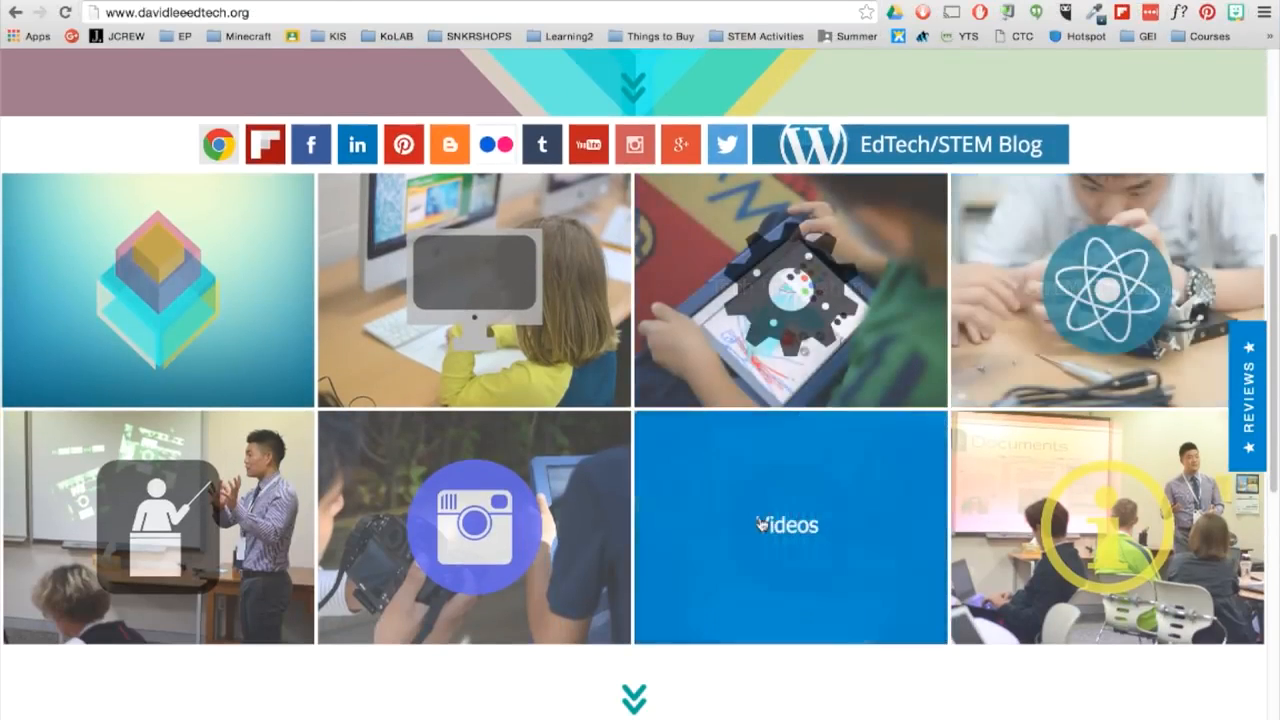
{"action": "left_click", "coordinate": [760, 524]}
{"action": "scroll", "coordinate": [1115, 520], "scroll_direction": "down", "scroll_amount": 10}
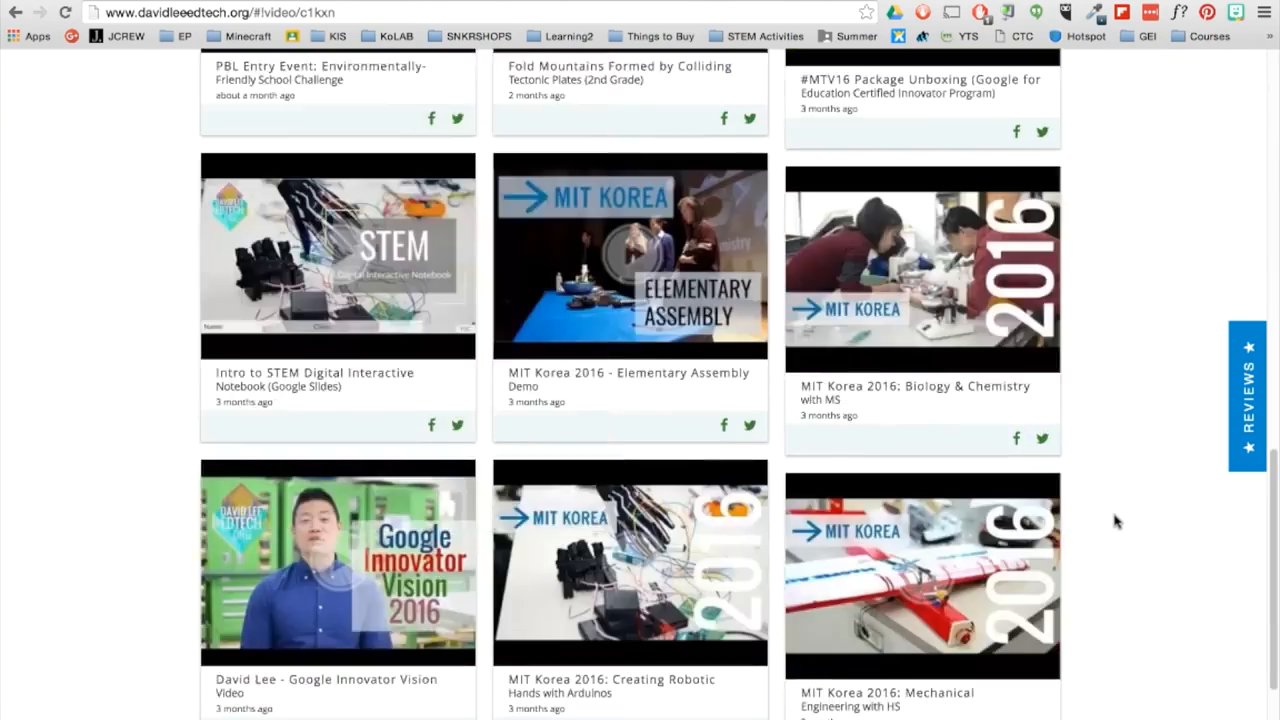
{"action": "scroll", "coordinate": [1116, 521], "scroll_direction": "up", "scroll_amount": 10}
{"action": "left_click", "coordinate": [1010, 86]}
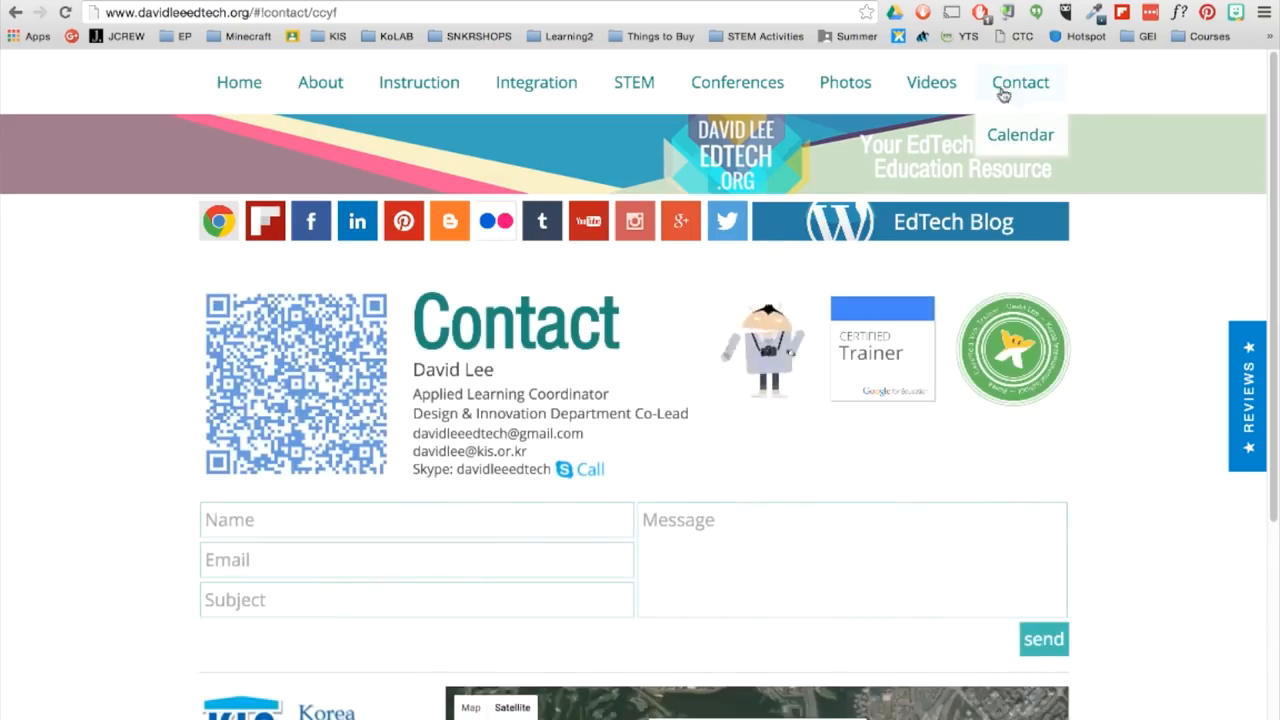
{"action": "scroll", "coordinate": [177, 363], "scroll_direction": "down", "scroll_amount": 4}
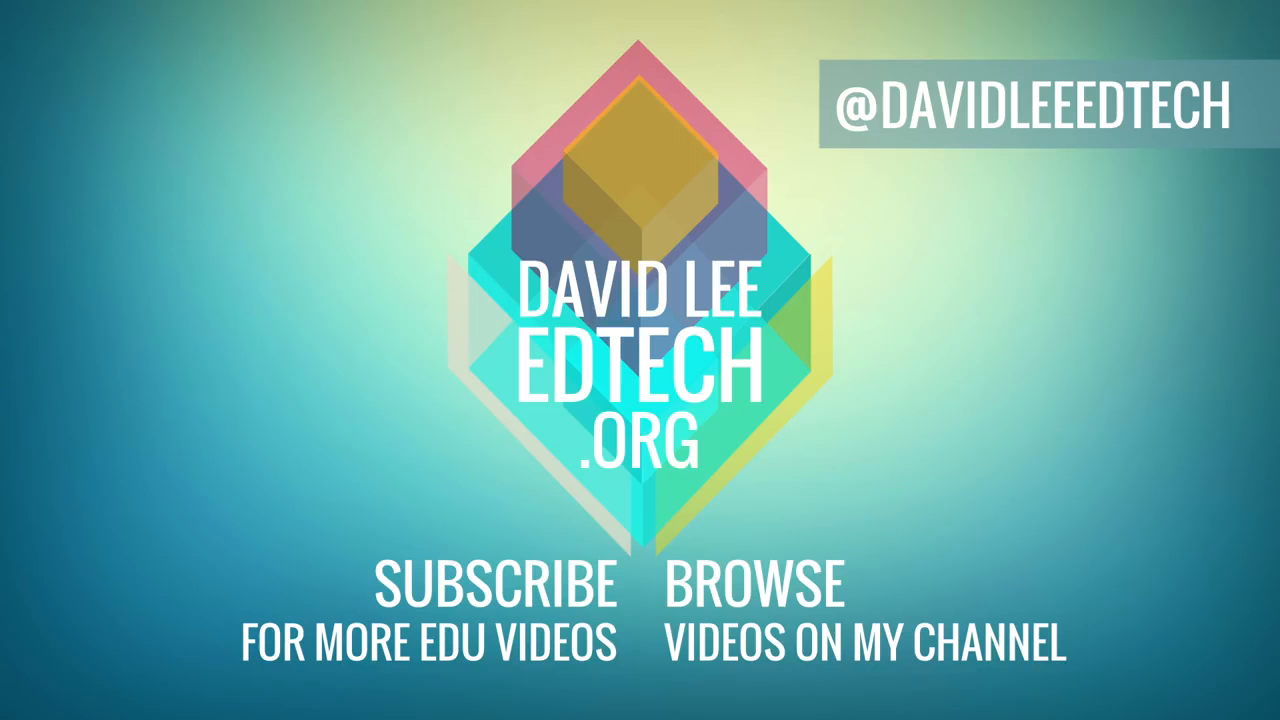